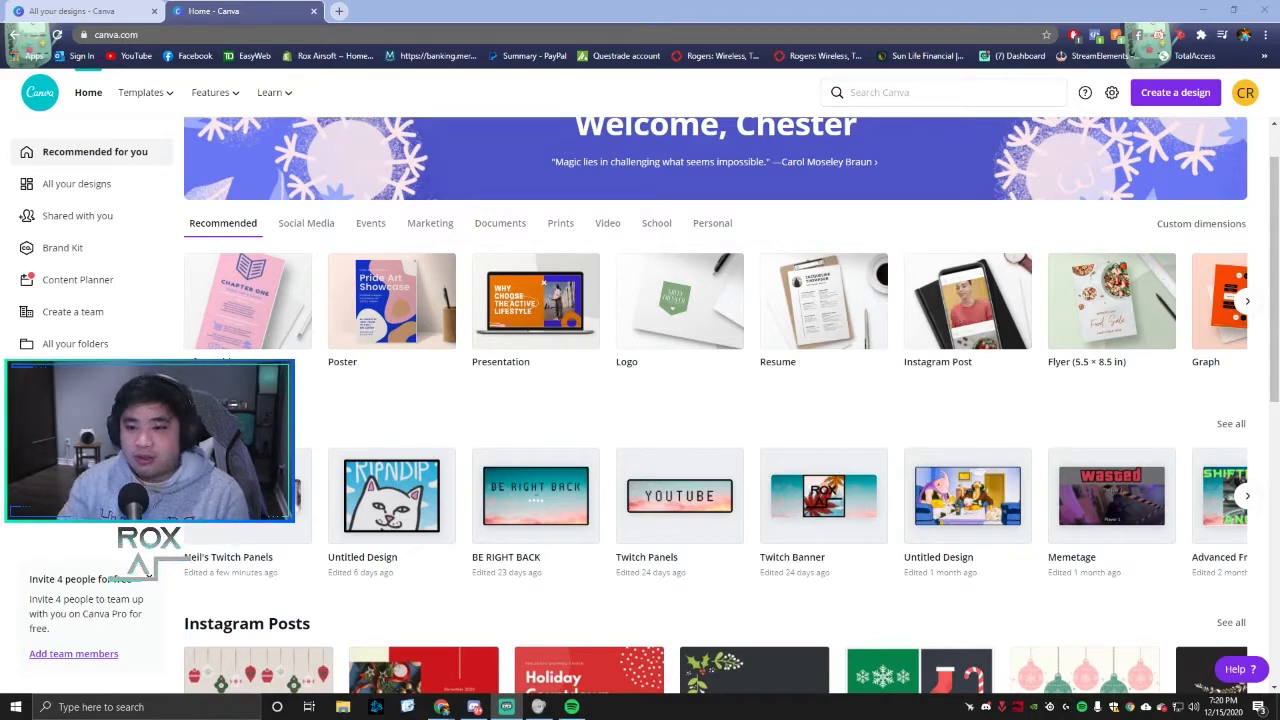
Step: Open the existing Twitch Panels design with the YOUTUBE banner from all your designs, view it, and close it
{"action": "scroll", "coordinate": [477, 430], "scroll_direction": "up", "scroll_amount": 1}
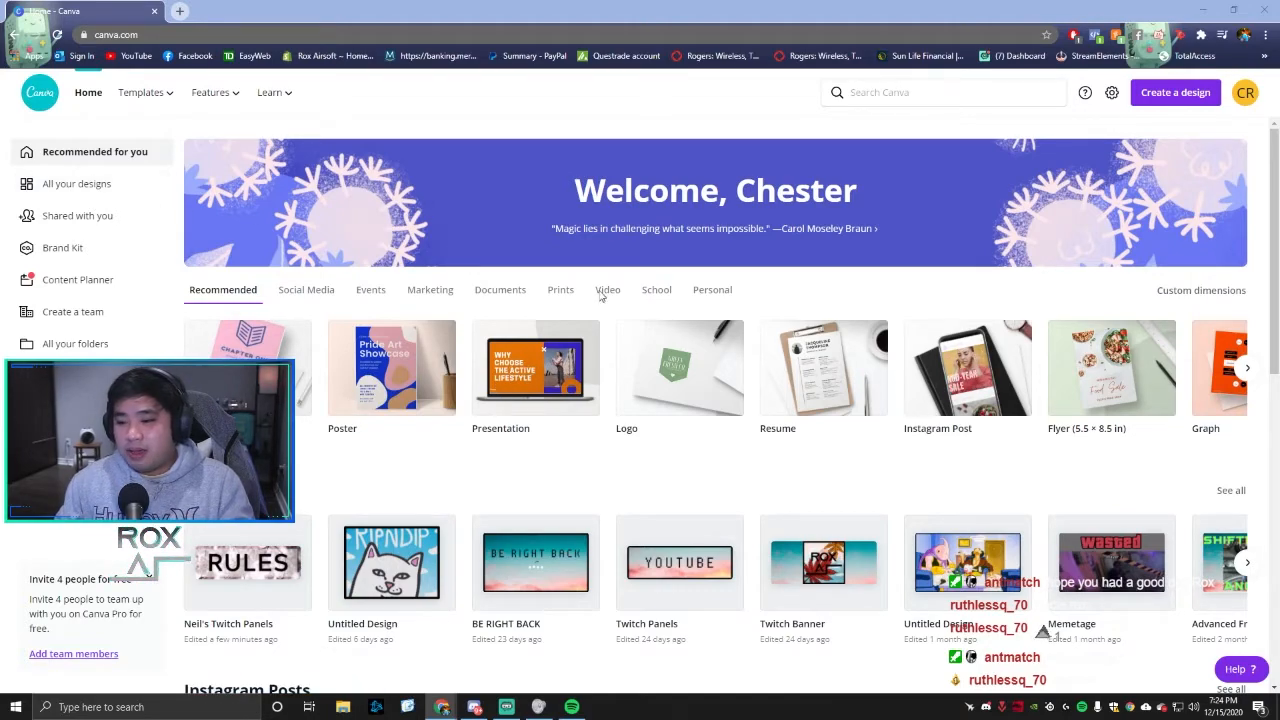
{"action": "scroll", "coordinate": [700, 528], "scroll_direction": "down", "scroll_amount": 1}
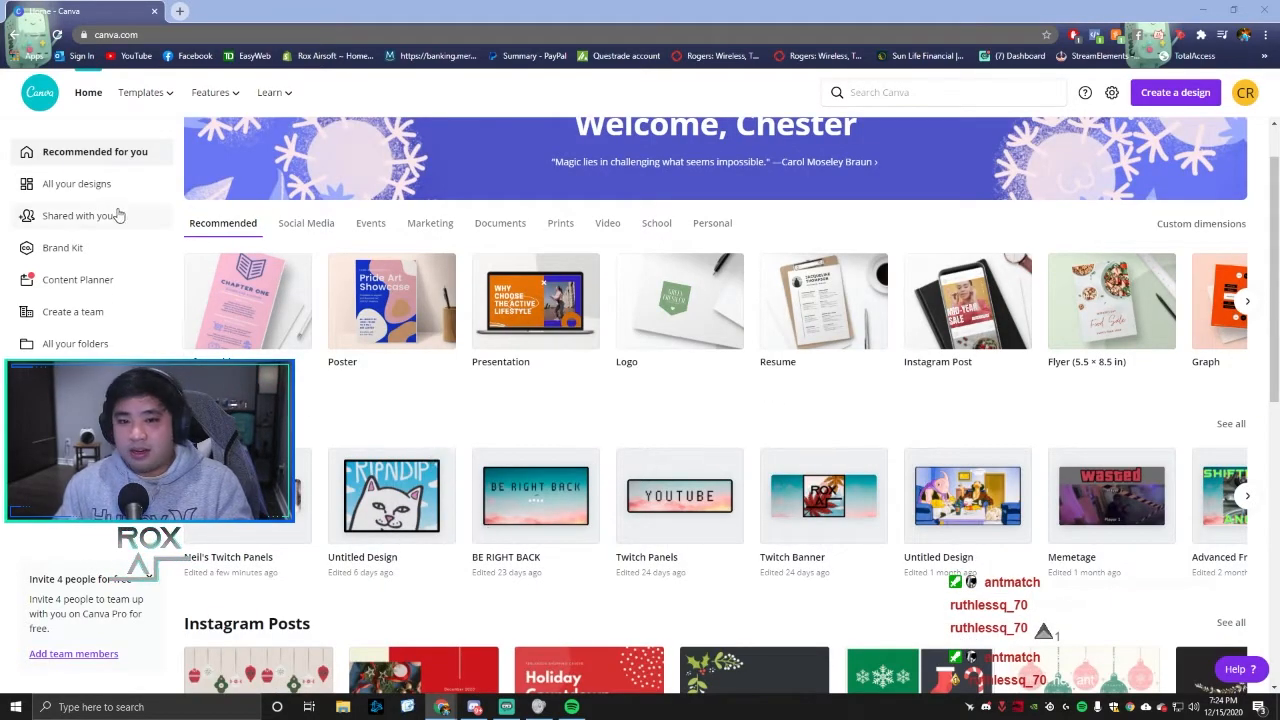
{"action": "left_click", "coordinate": [90, 184]}
{"action": "scroll", "coordinate": [510, 345], "scroll_direction": "down", "scroll_amount": 3}
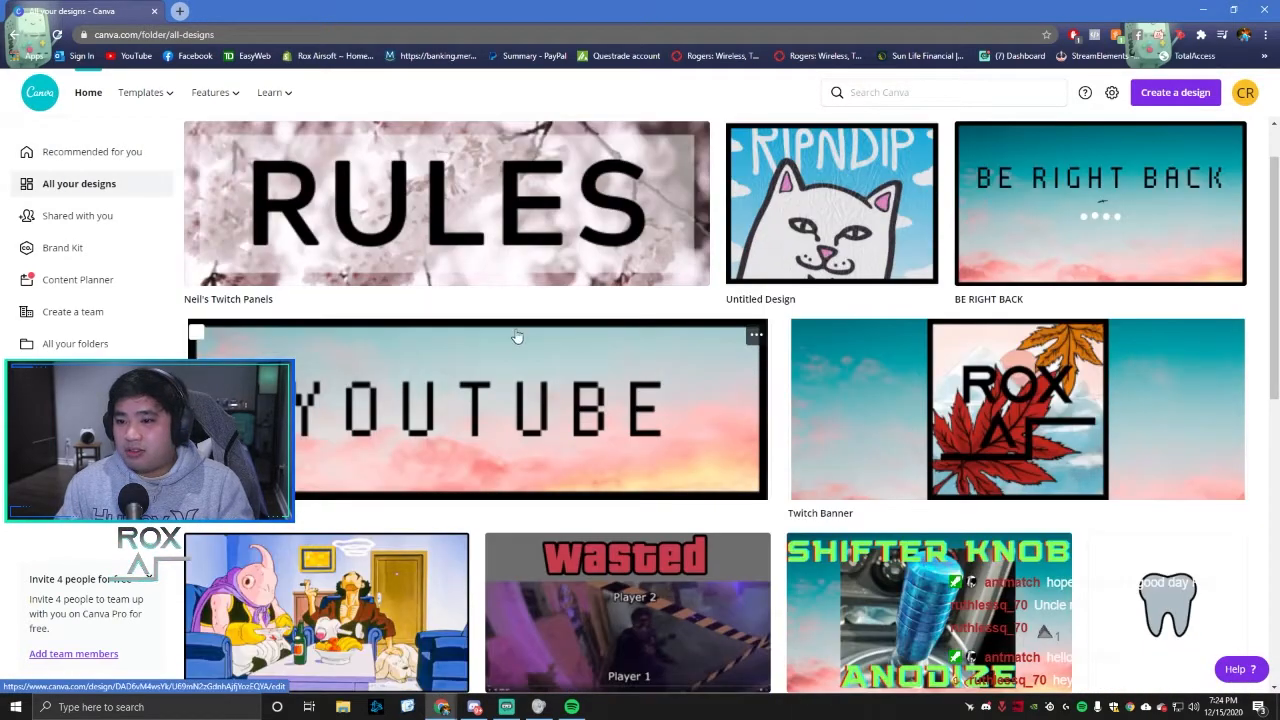
{"action": "scroll", "coordinate": [500, 330], "scroll_direction": "up", "scroll_amount": 3}
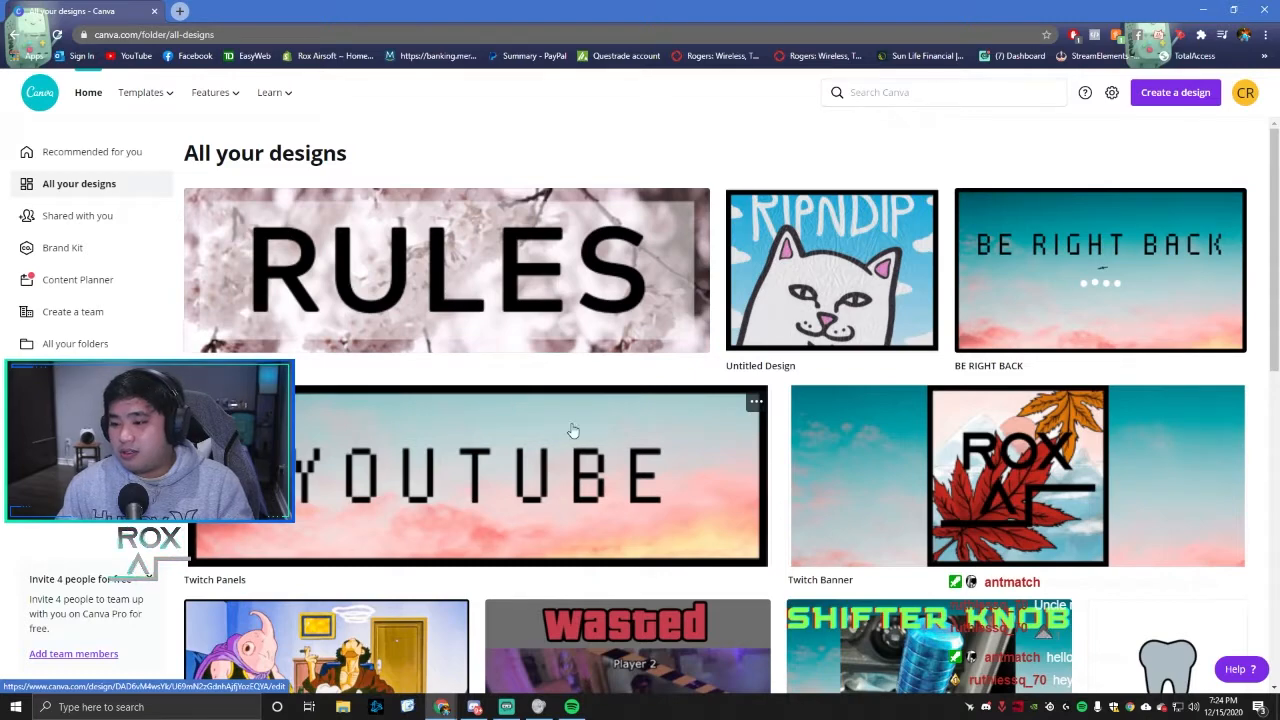
{"action": "left_click", "coordinate": [606, 452]}
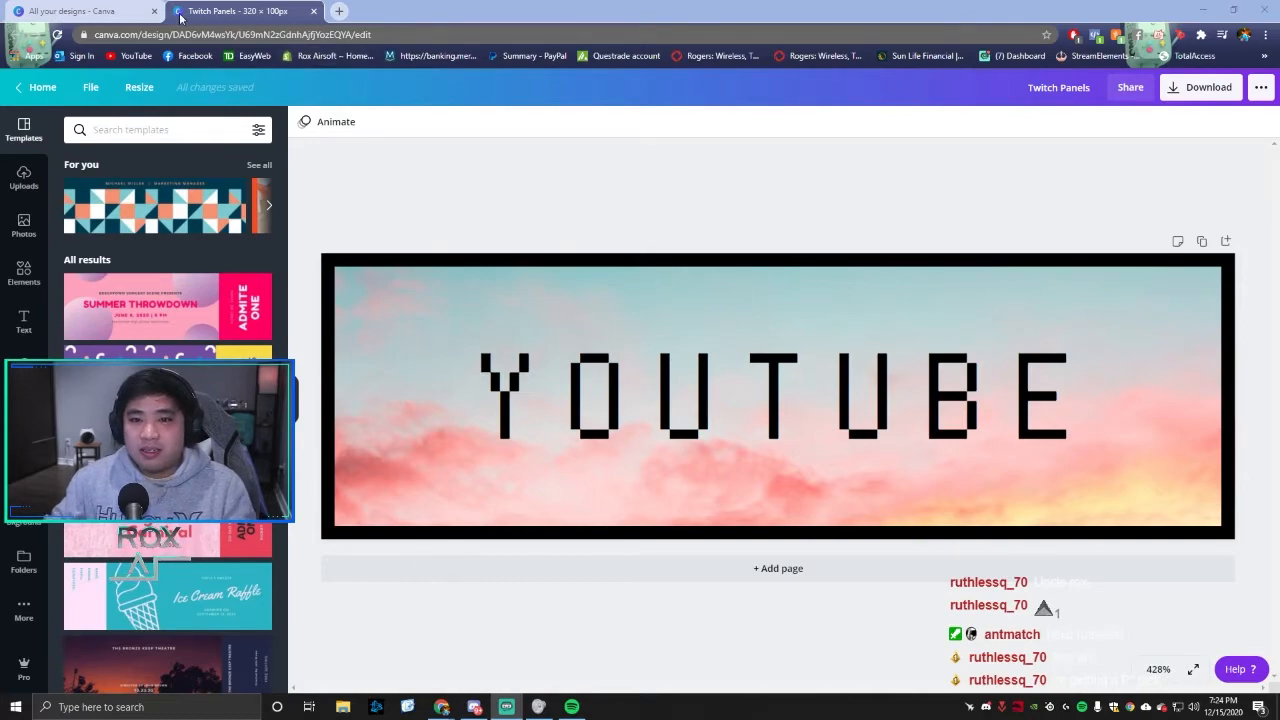
{"action": "left_click", "coordinate": [118, 9]}
{"action": "left_click", "coordinate": [213, 7]}
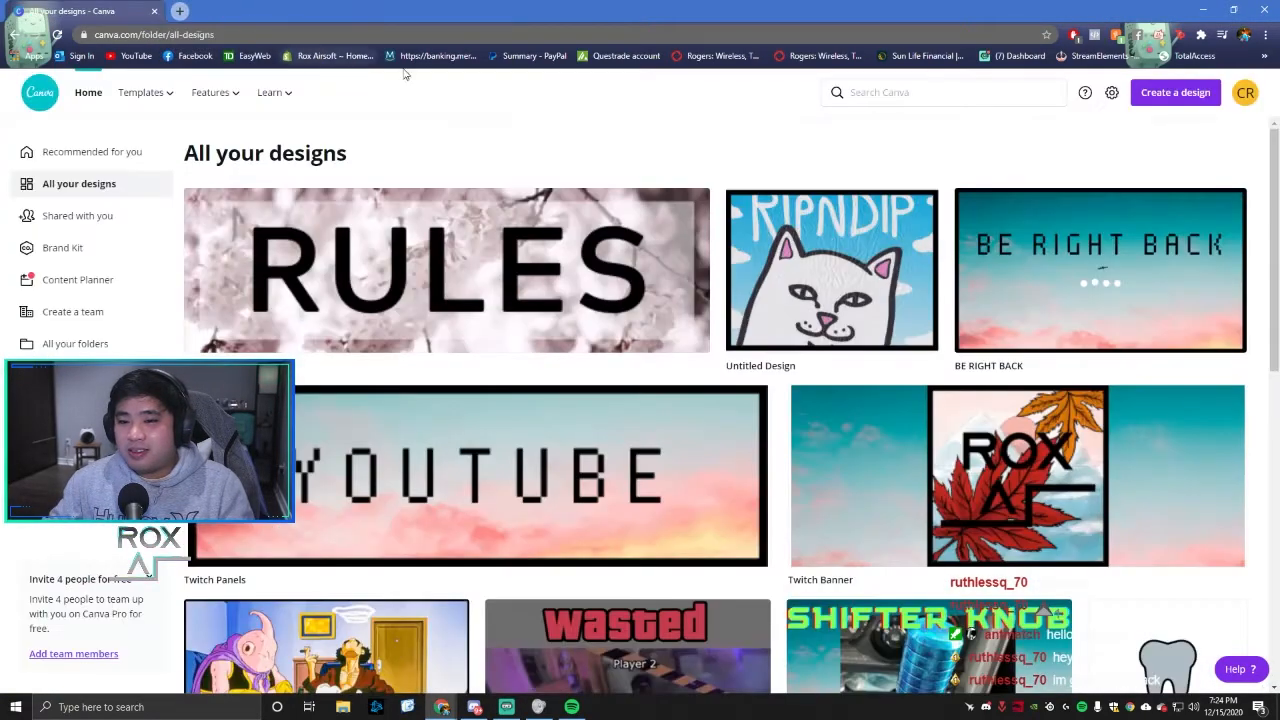
{"action": "left_click", "coordinate": [313, 11]}
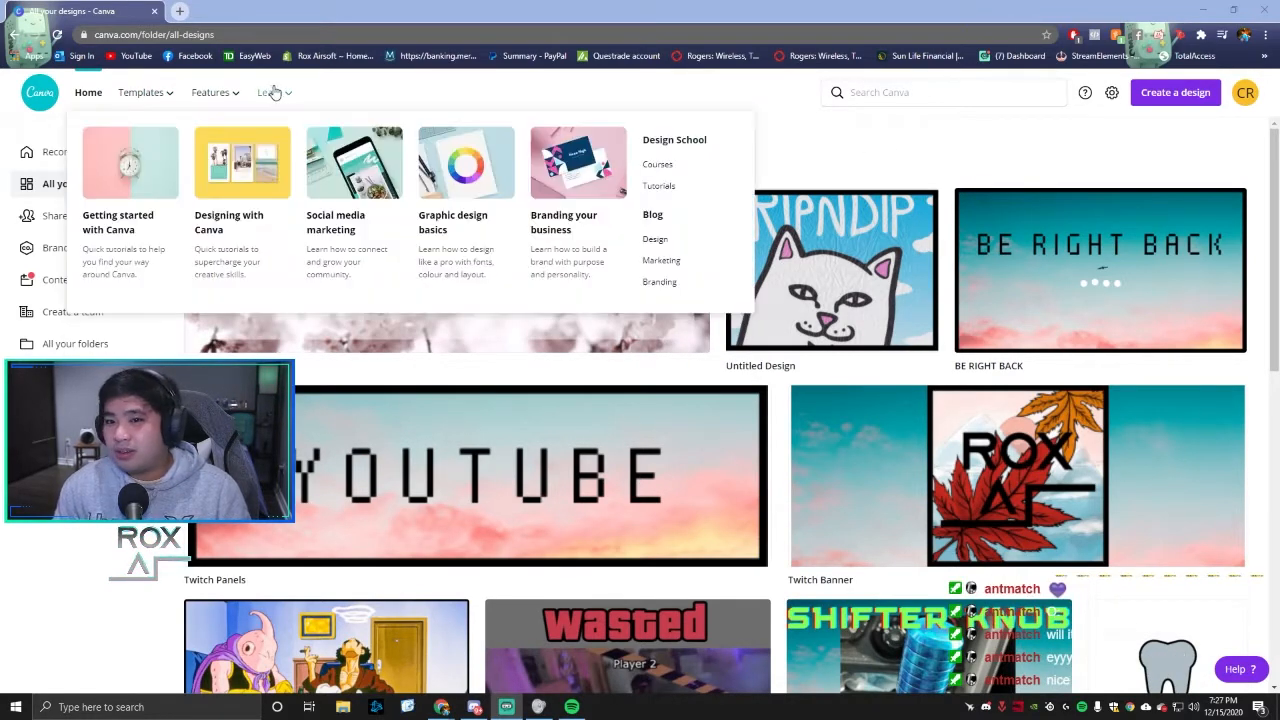
Step: Open the existing RULES panel design, check its resize options, and close it
{"action": "left_click", "coordinate": [1207, 97]}
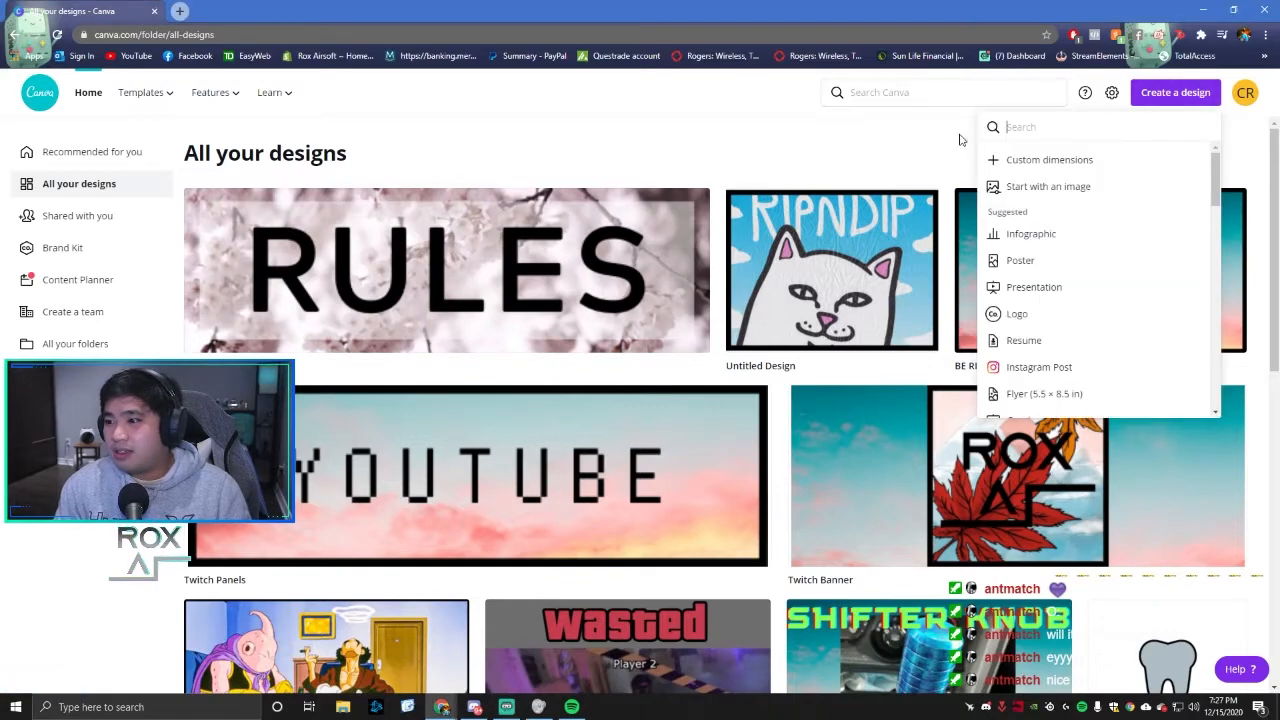
{"action": "left_click", "coordinate": [560, 225]}
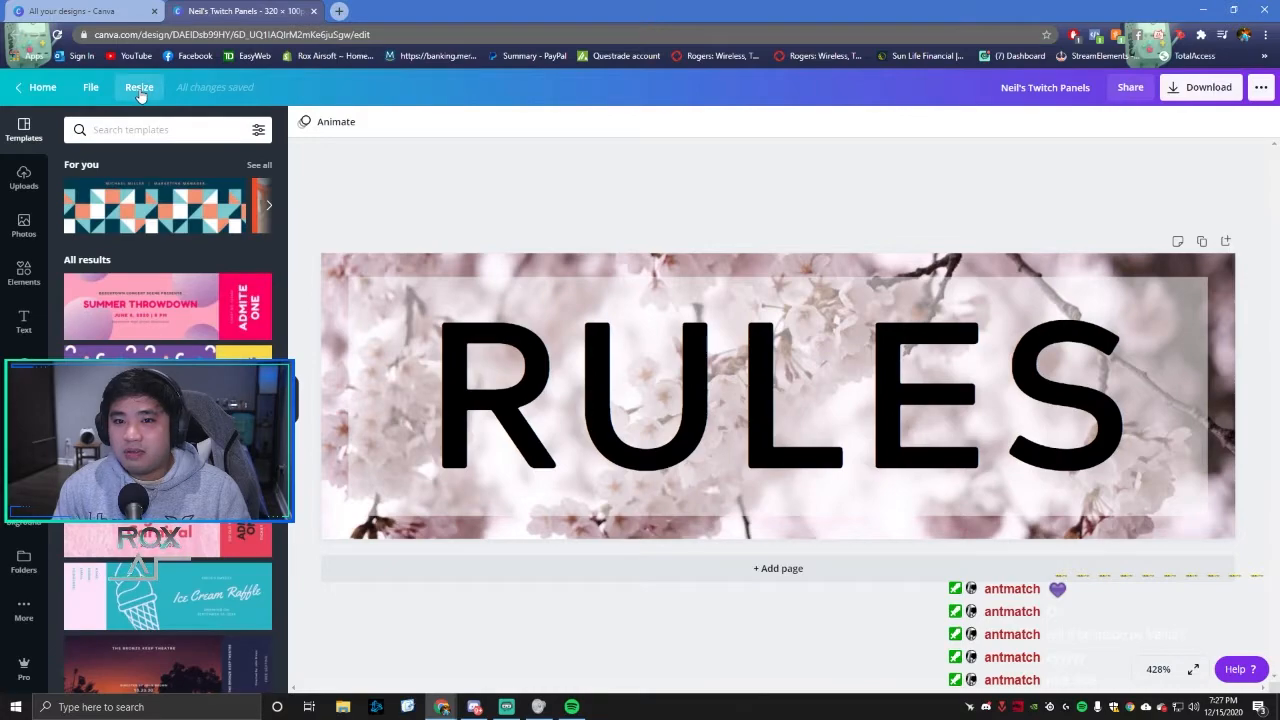
{"action": "left_click", "coordinate": [140, 88]}
{"action": "left_click", "coordinate": [449, 187]}
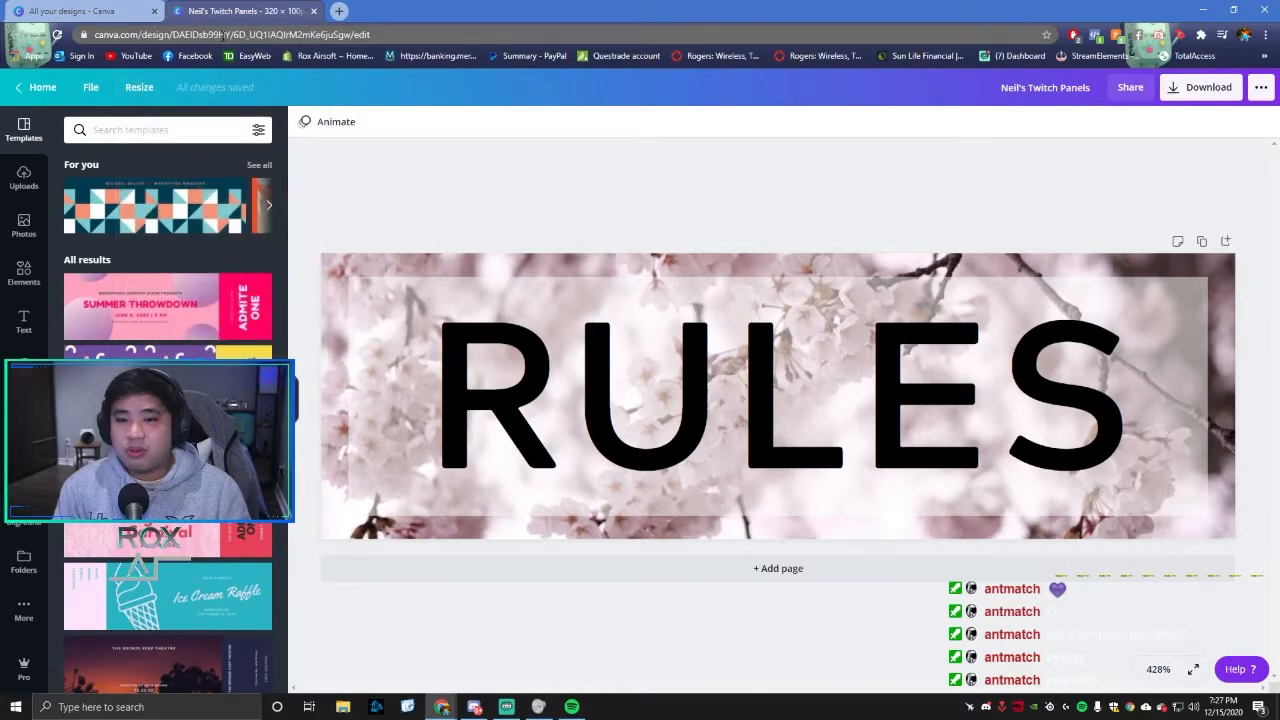
{"action": "middle_click", "coordinate": [230, 7]}
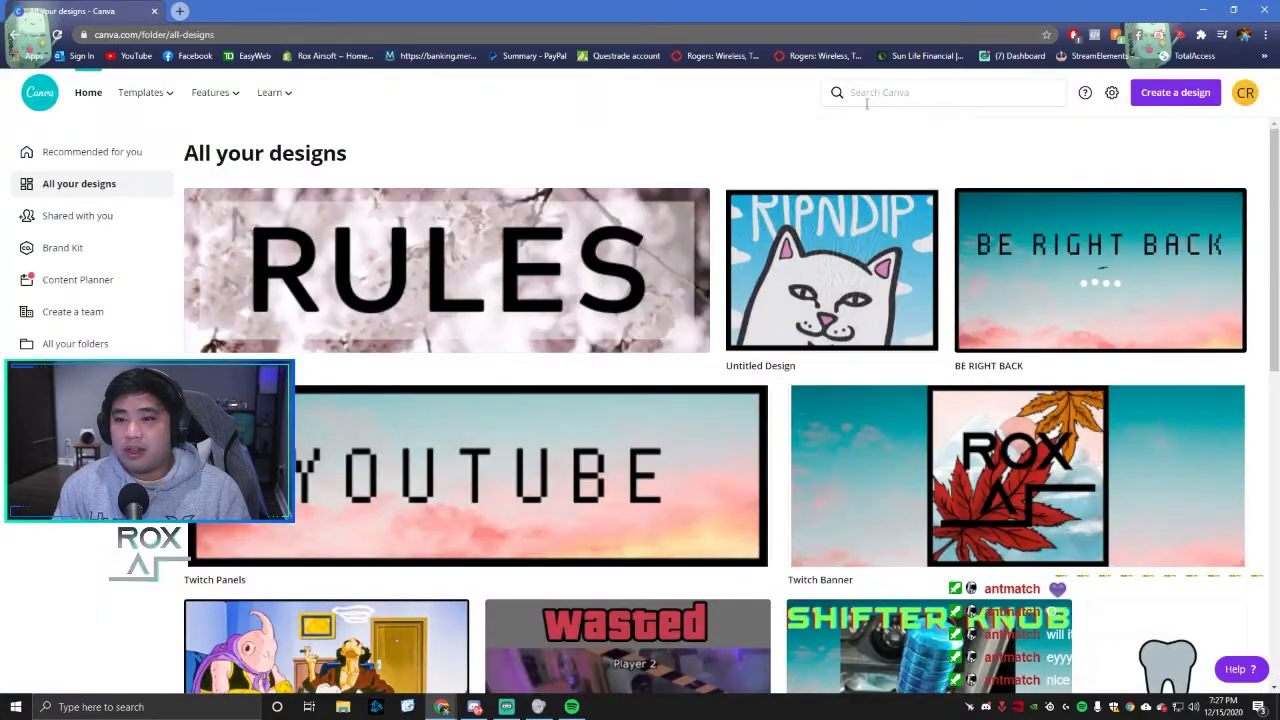
Step: Create a new design with custom dimensions of 320 × 100 px
{"action": "left_click", "coordinate": [1160, 92]}
{"action": "left_click", "coordinate": [1068, 161]}
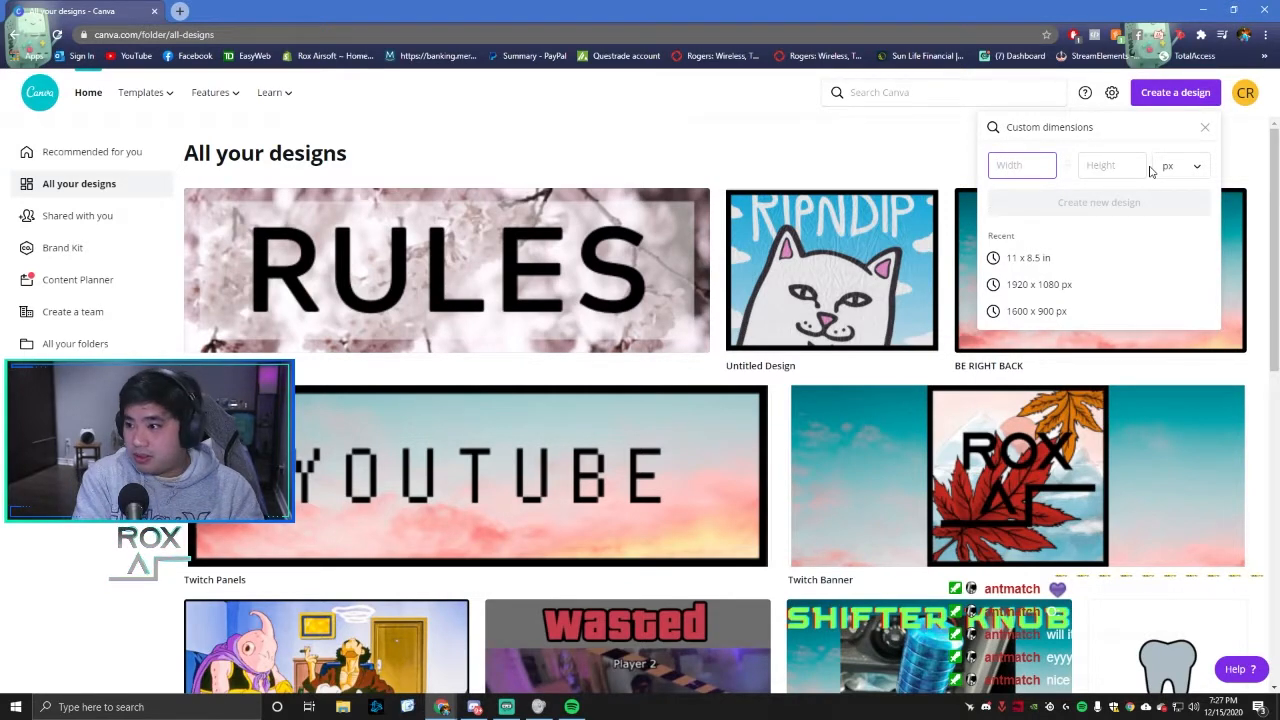
{"action": "key", "text": "Tab"}
{"action": "type", "text": "180"}
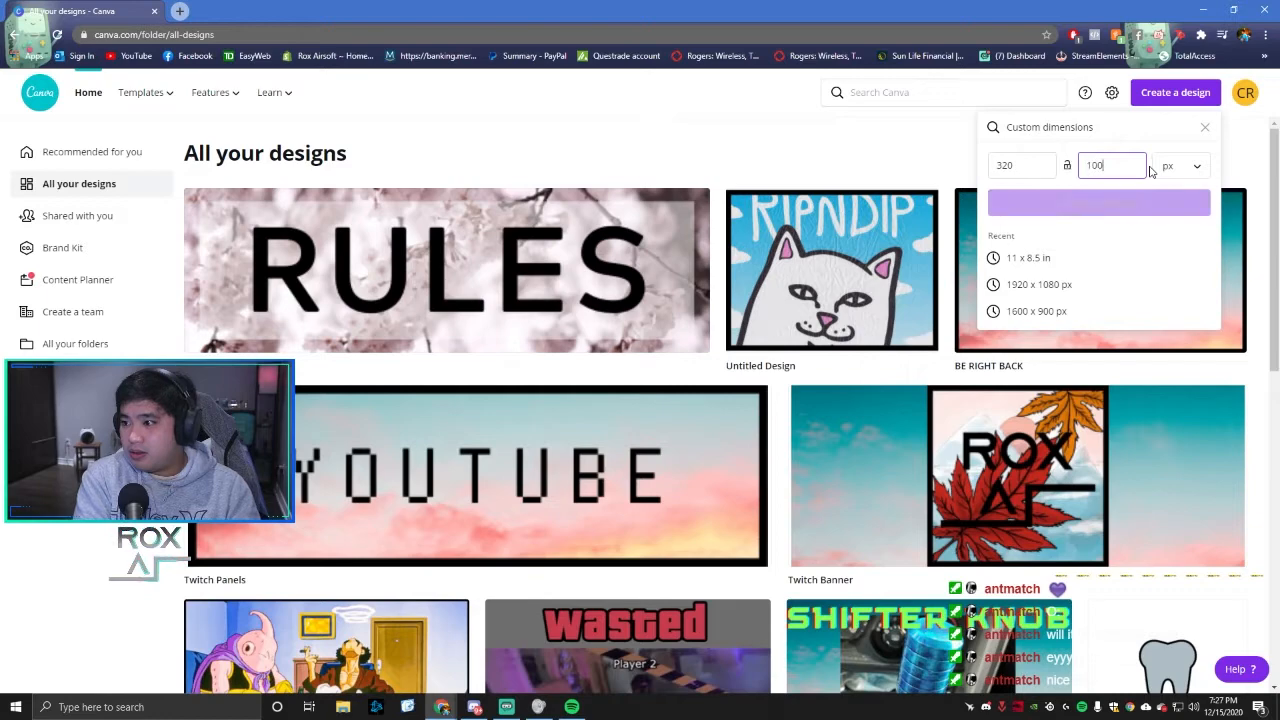
{"action": "left_click", "coordinate": [1096, 202]}
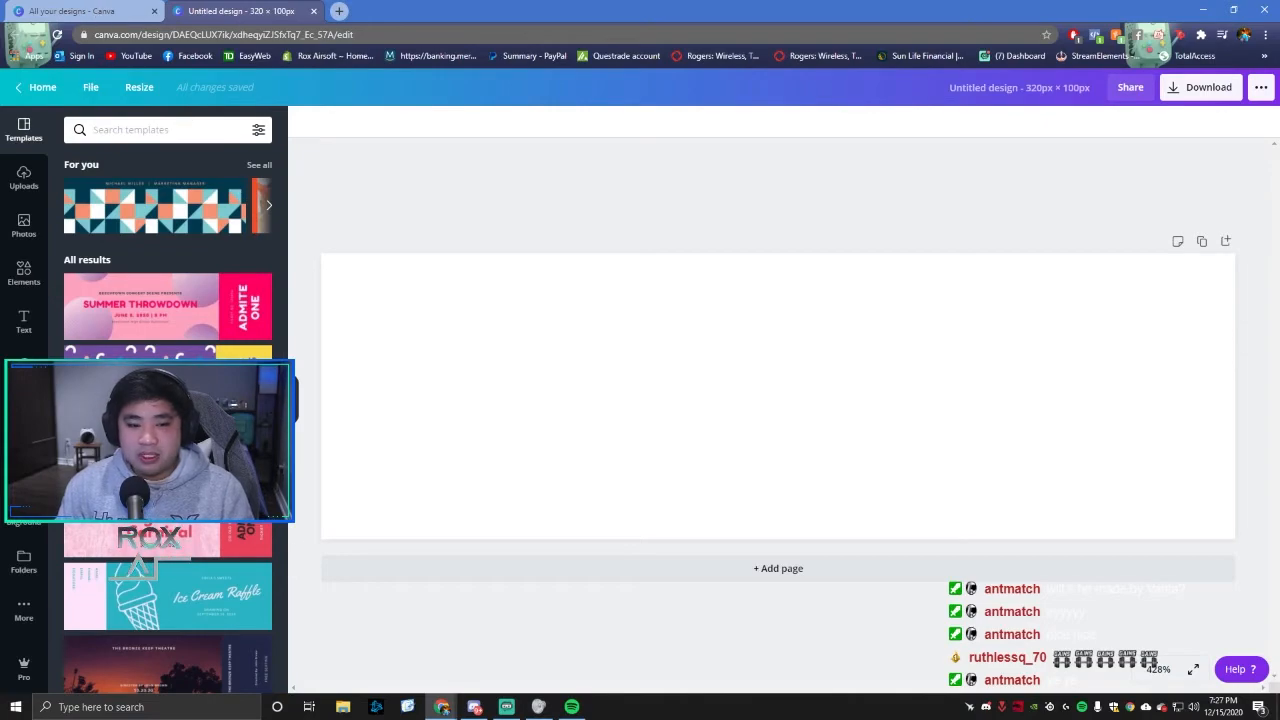
Step: View the existing YOUTUBE panel design as a reference, close it, and return to the blank design
{"action": "left_click", "coordinate": [93, 8]}
{"action": "left_click", "coordinate": [625, 444]}
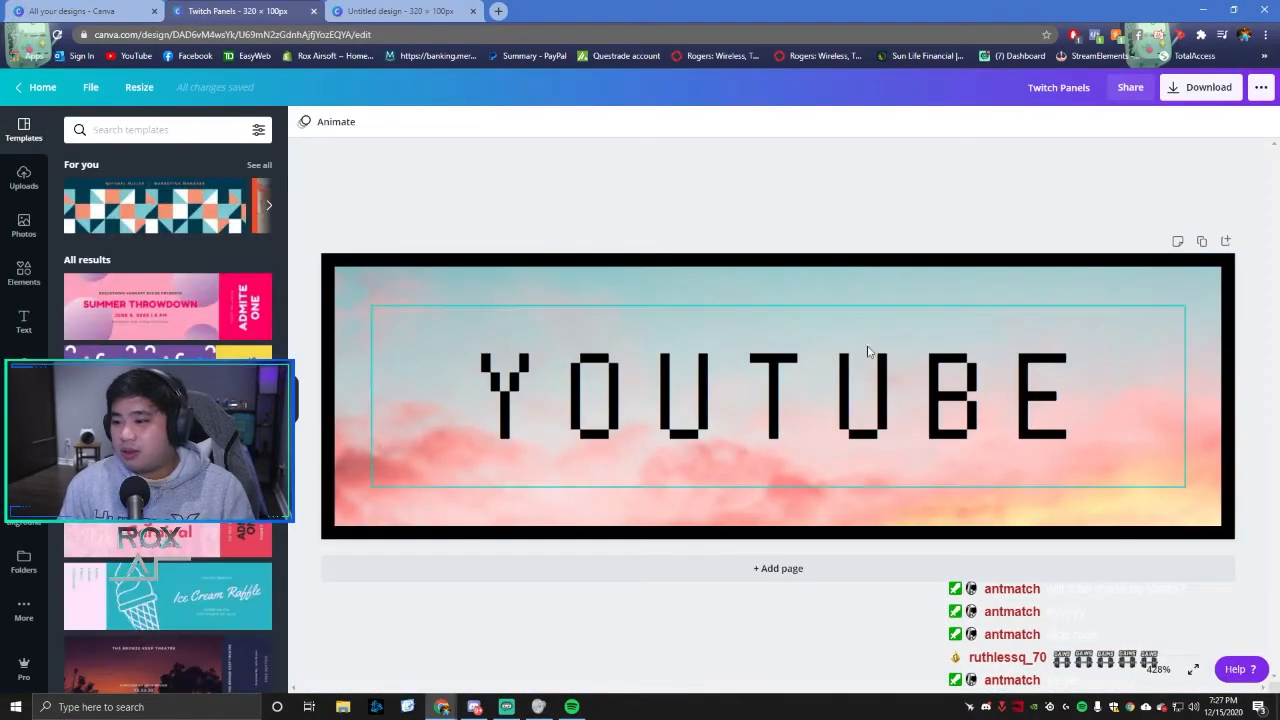
{"action": "middle_click", "coordinate": [196, 7]}
{"action": "left_click", "coordinate": [212, 9]}
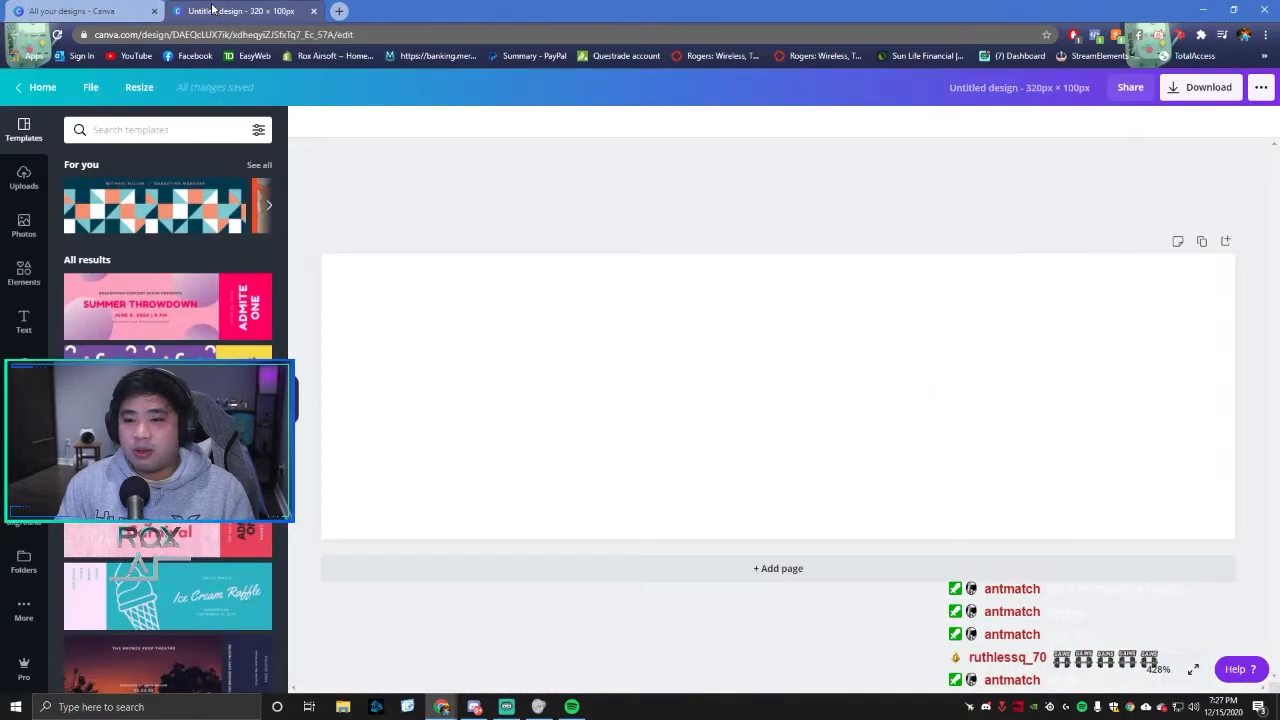
{"action": "left_click", "coordinate": [127, 131]}
{"action": "left_click", "coordinate": [539, 192]}
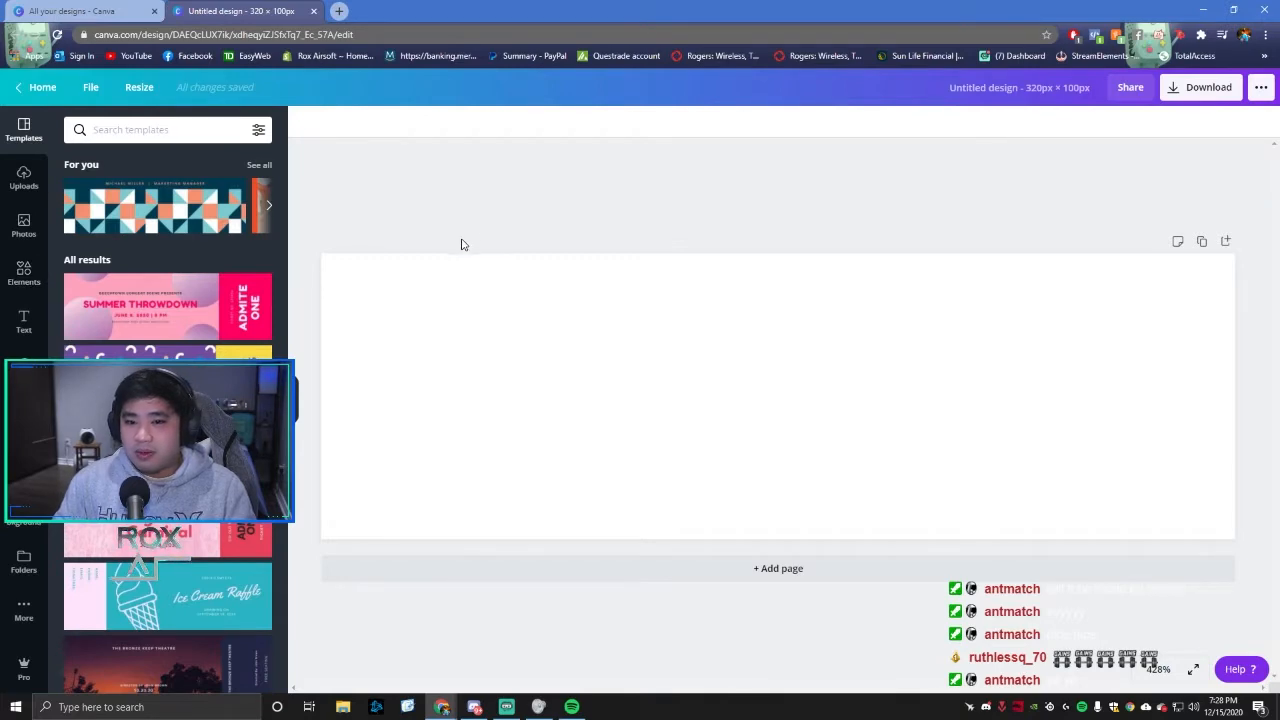
Step: Search the elements library for "winter"
{"action": "left_click", "coordinate": [23, 274]}
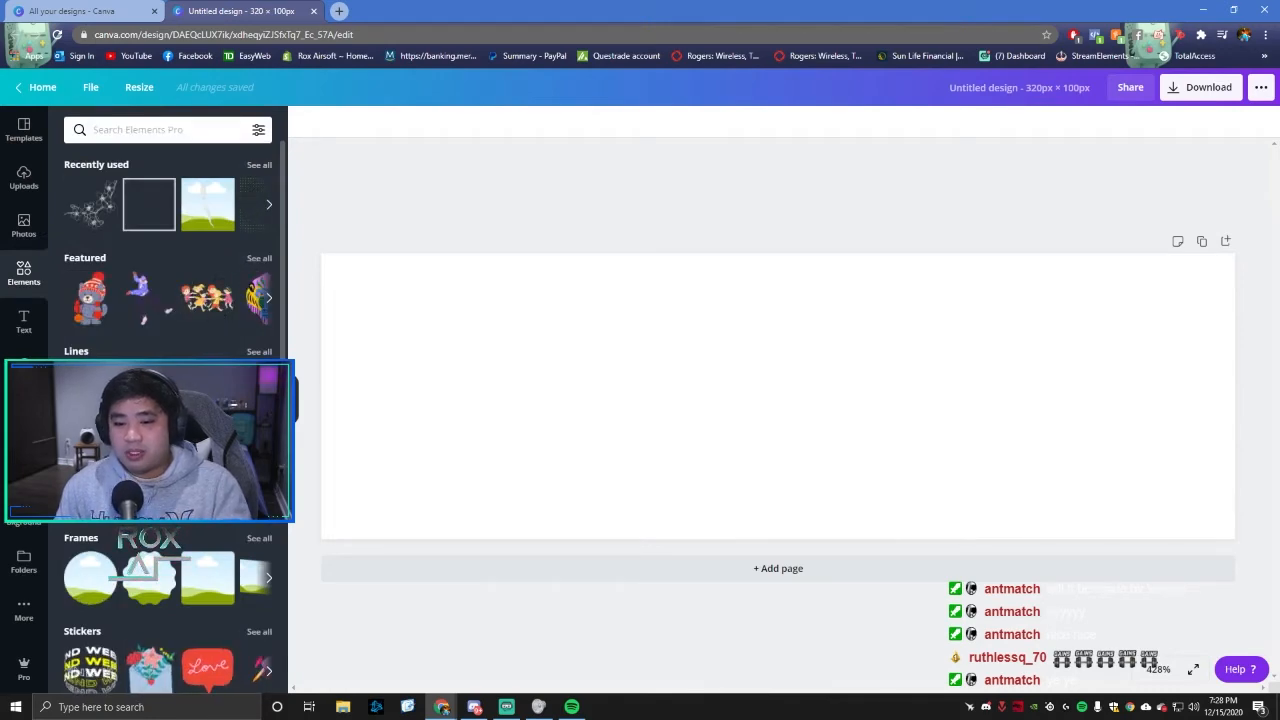
{"action": "scroll", "coordinate": [168, 400], "scroll_direction": "down", "scroll_amount": 2}
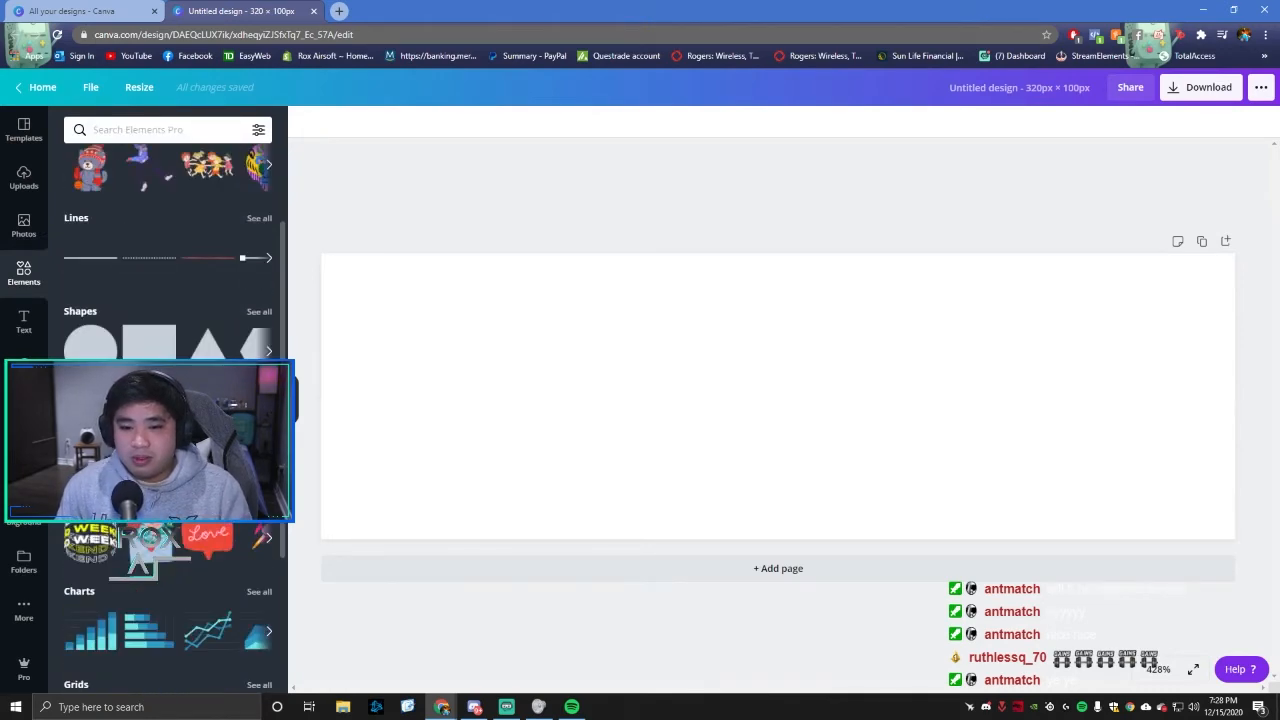
{"action": "scroll", "coordinate": [130, 200], "scroll_direction": "up", "scroll_amount": 2}
{"action": "left_click", "coordinate": [126, 130]}
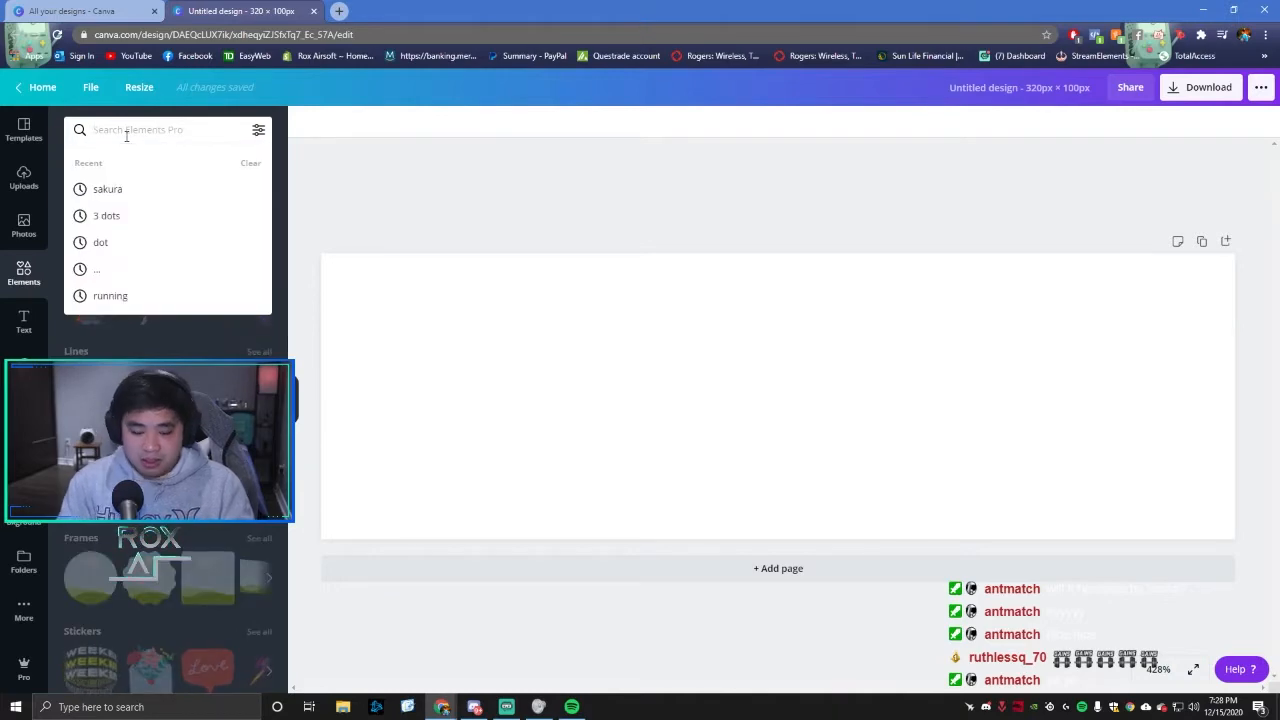
{"action": "type", "text": "winter"}
{"action": "key", "text": "Return"}
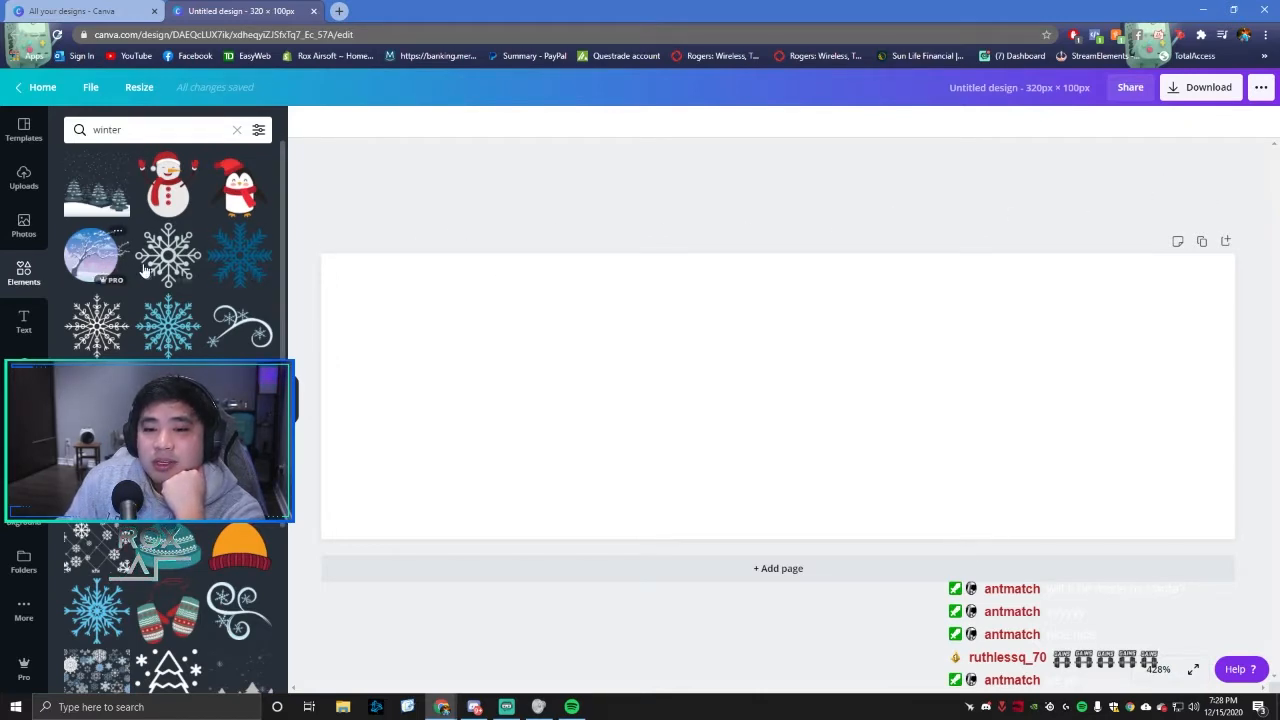
Step: Add the circular snowy tree graphic to the canvas, enlarge it beyond the page height, and align it with the page's left edge
{"action": "left_click_drag", "start_coordinate": [96, 255], "coordinate": [490, 380]}
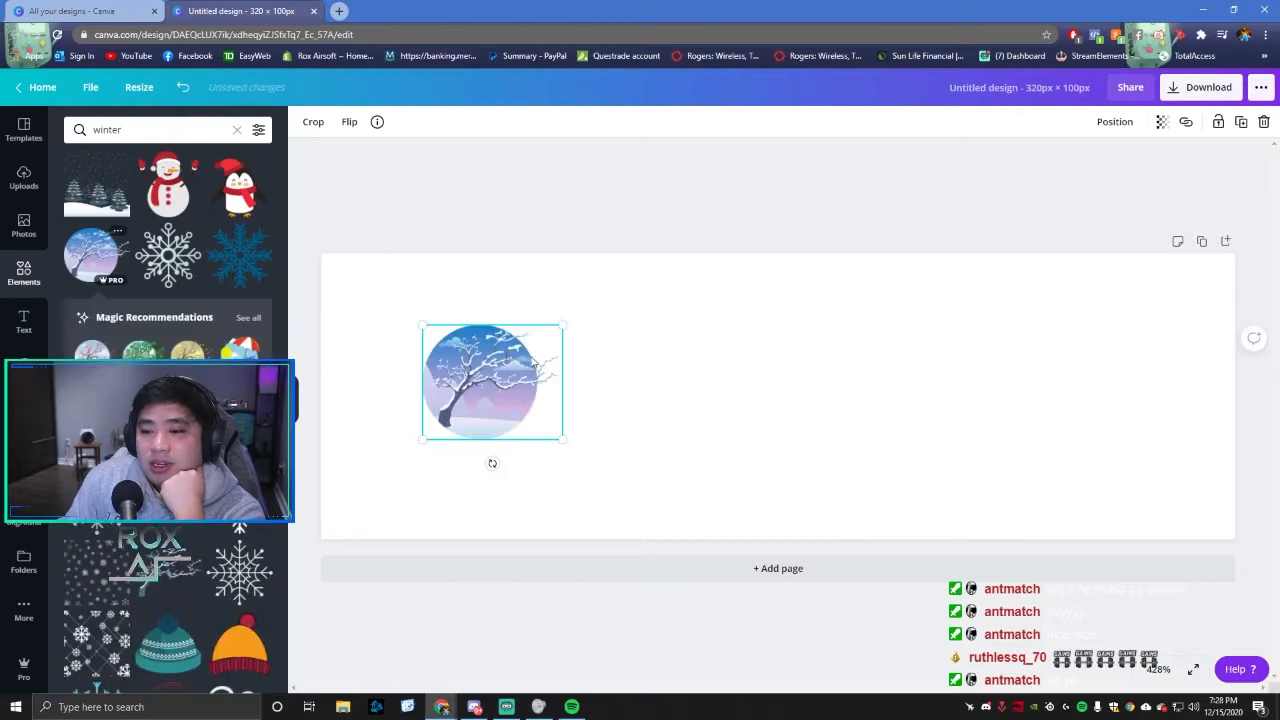
{"action": "left_click_drag", "start_coordinate": [566, 326], "coordinate": [934, 174]}
{"action": "left_click_drag", "start_coordinate": [697, 295], "coordinate": [591, 462]}
{"action": "left_click_drag", "start_coordinate": [756, 251], "coordinate": [845, 181]}
{"action": "left_click_drag", "start_coordinate": [670, 358], "coordinate": [672, 388]}
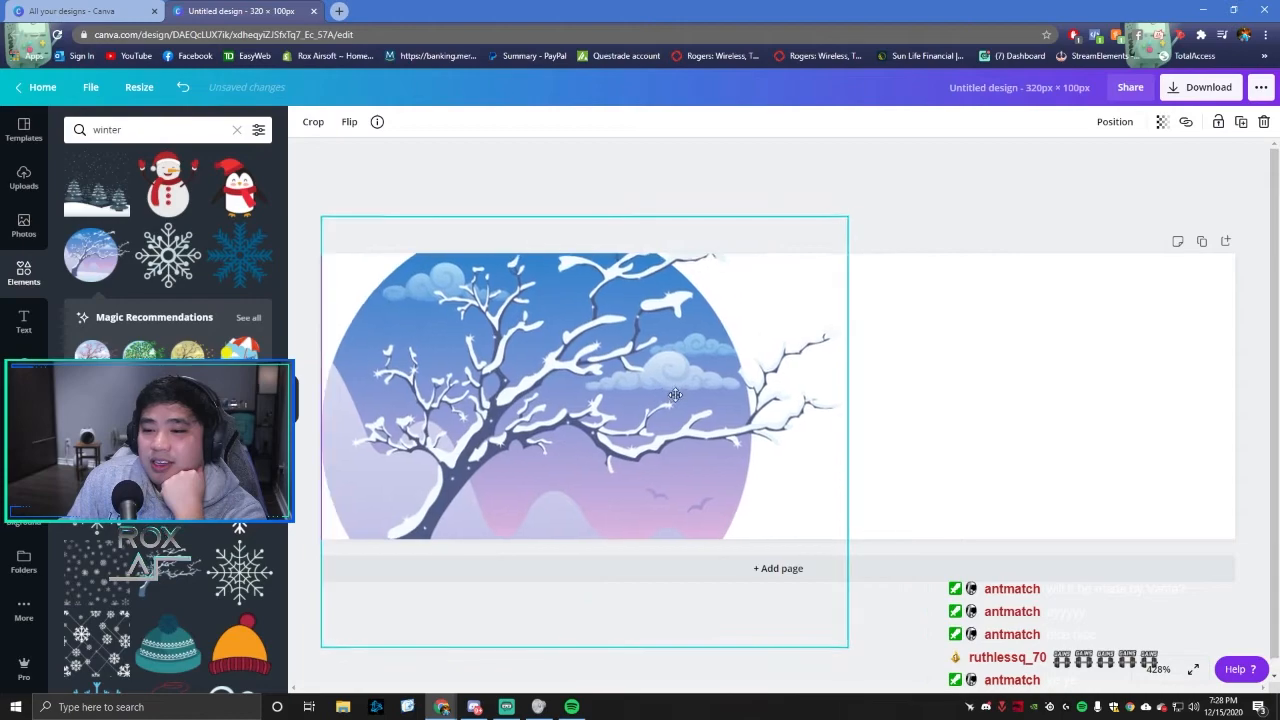
{"action": "left_click", "coordinate": [493, 180]}
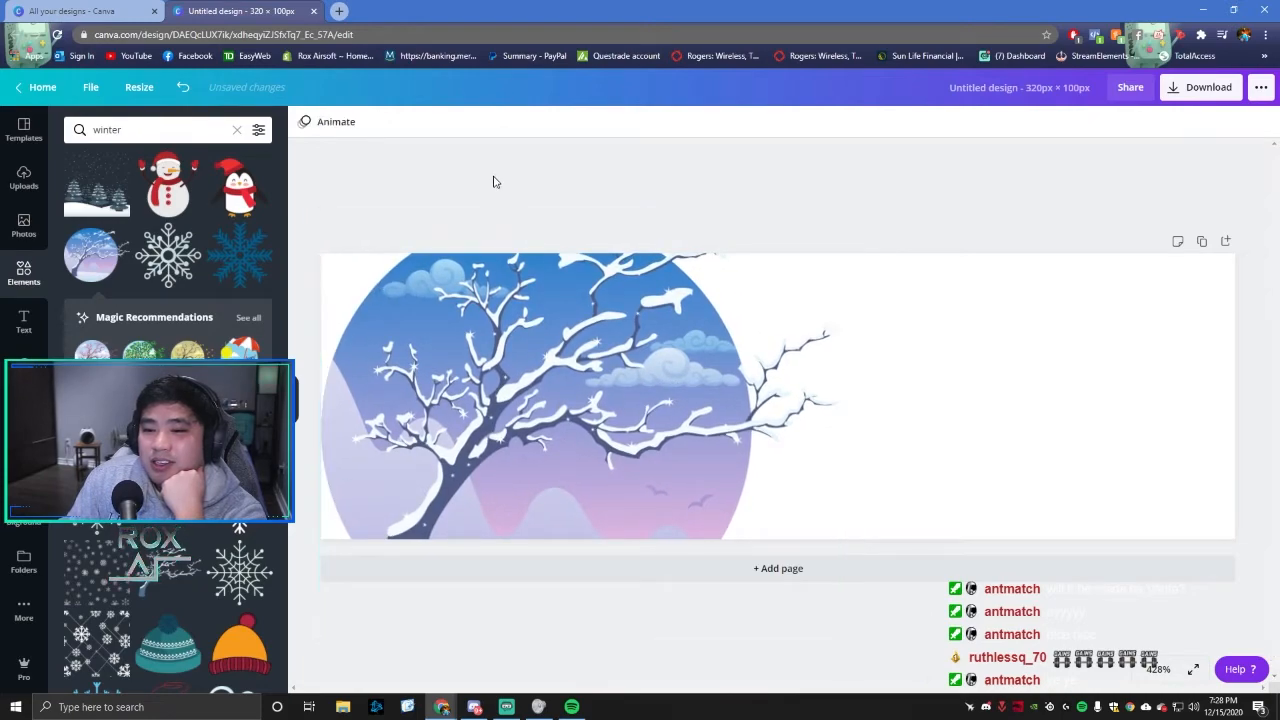
{"action": "left_click", "coordinate": [142, 355]}
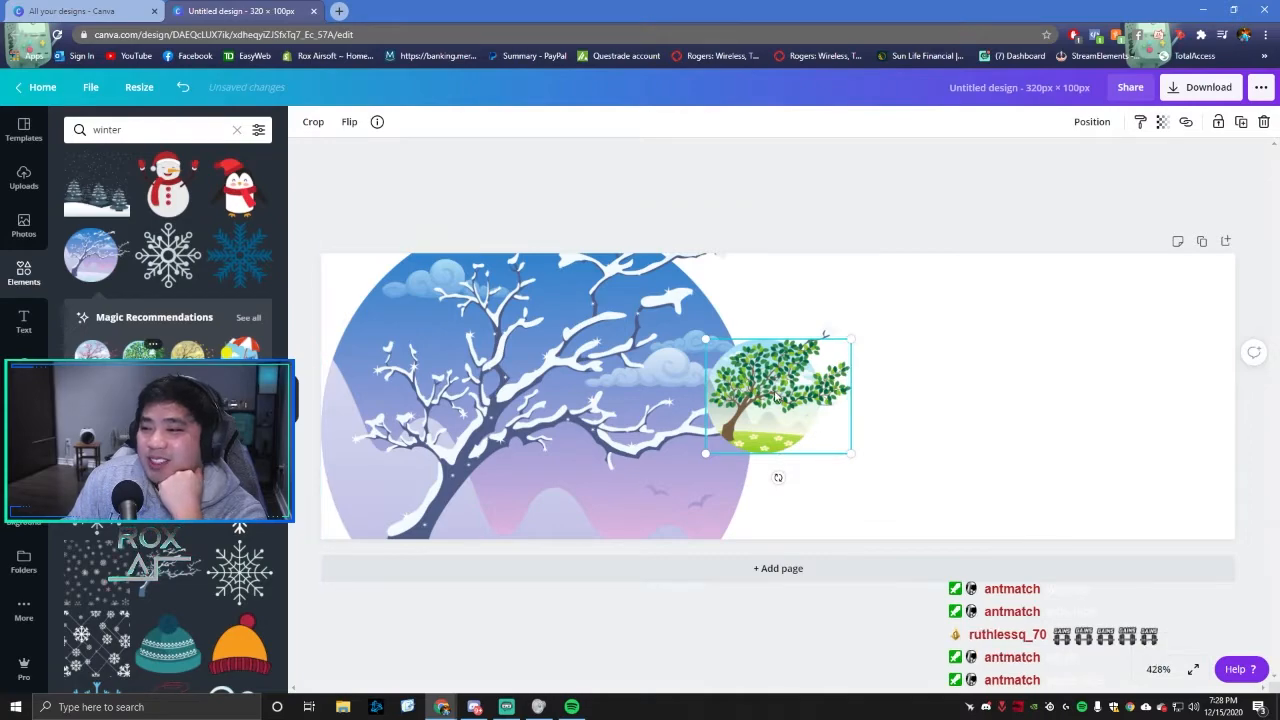
{"action": "left_click_drag", "start_coordinate": [775, 423], "coordinate": [788, 313]}
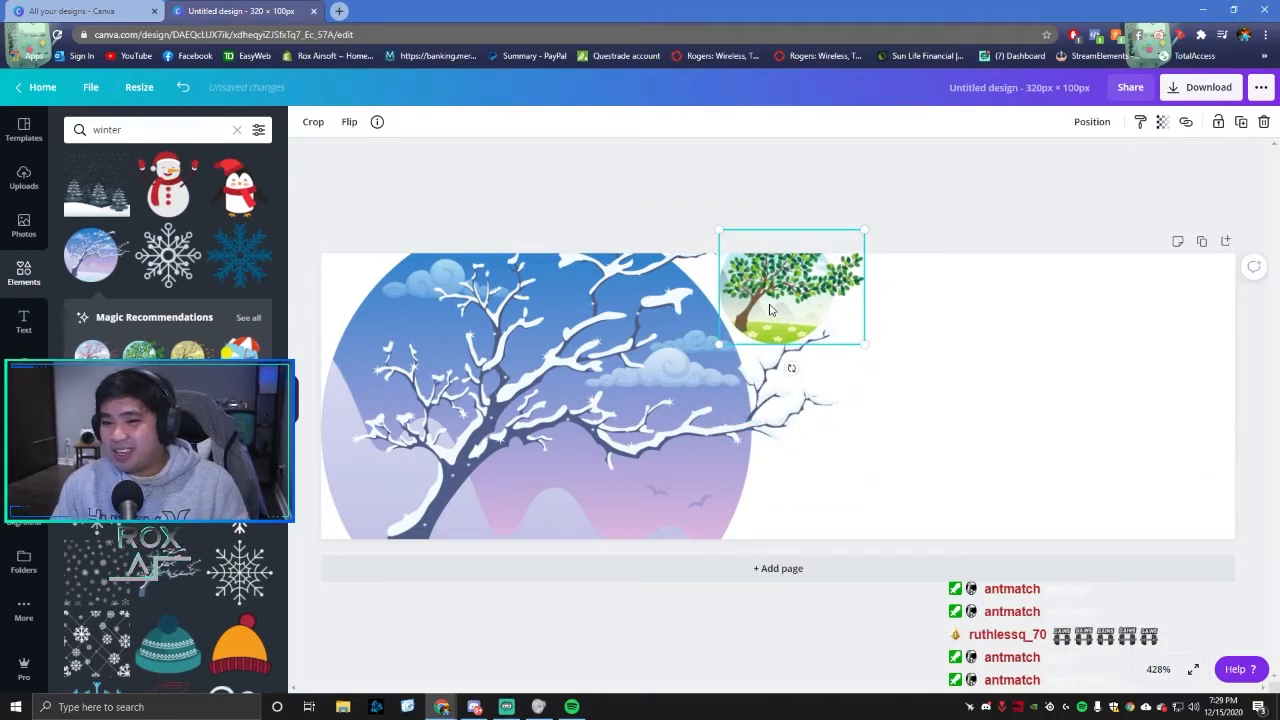
{"action": "left_click", "coordinate": [713, 203]}
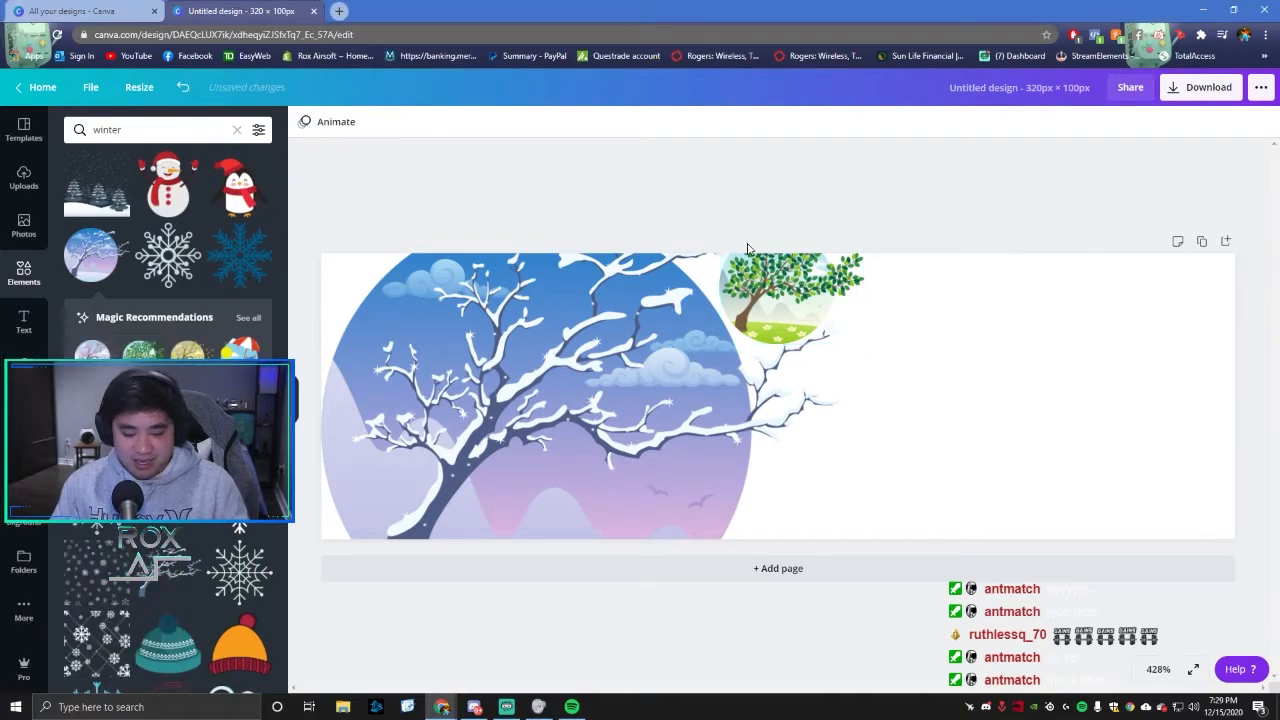
{"action": "key", "text": "ctrl+z"}
{"action": "key", "text": "ctrl+z"}
{"action": "key", "text": "ctrl+z"}
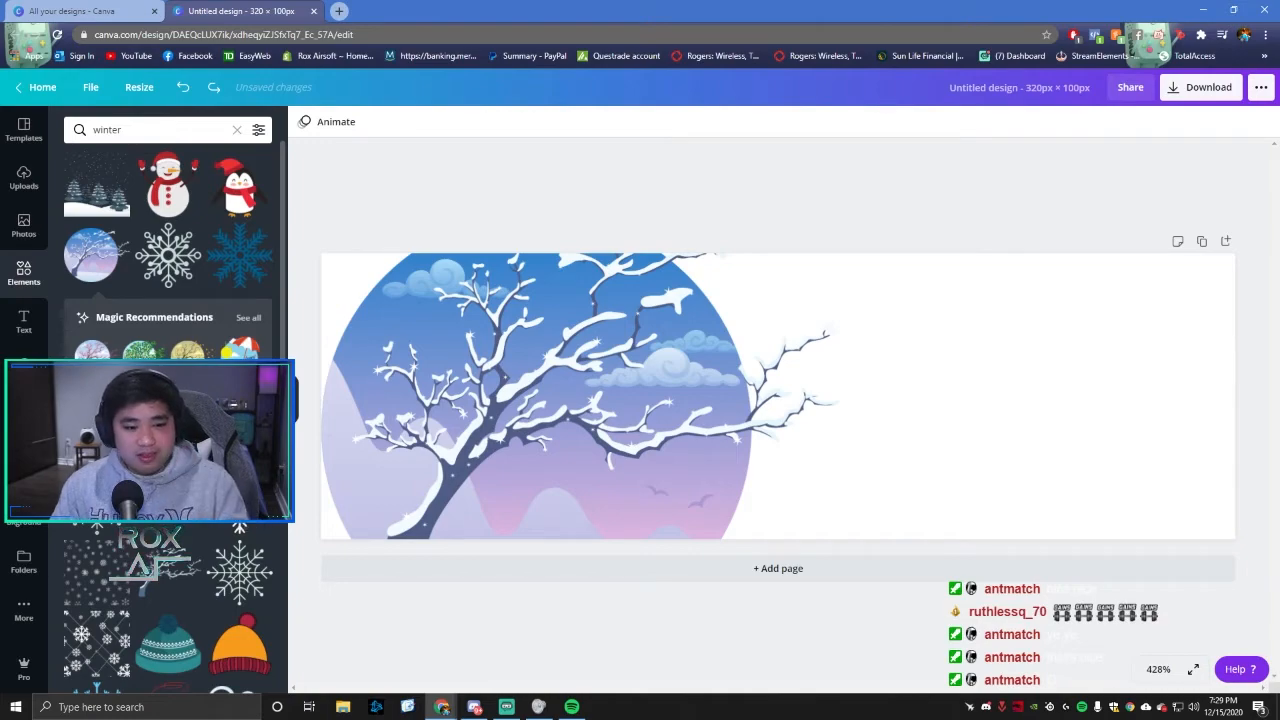
Step: Enlarge the circular snowy tree graphic slightly and reposition it vertically along the page's left edge
{"action": "scroll", "coordinate": [168, 245], "scroll_direction": "down", "scroll_amount": 4}
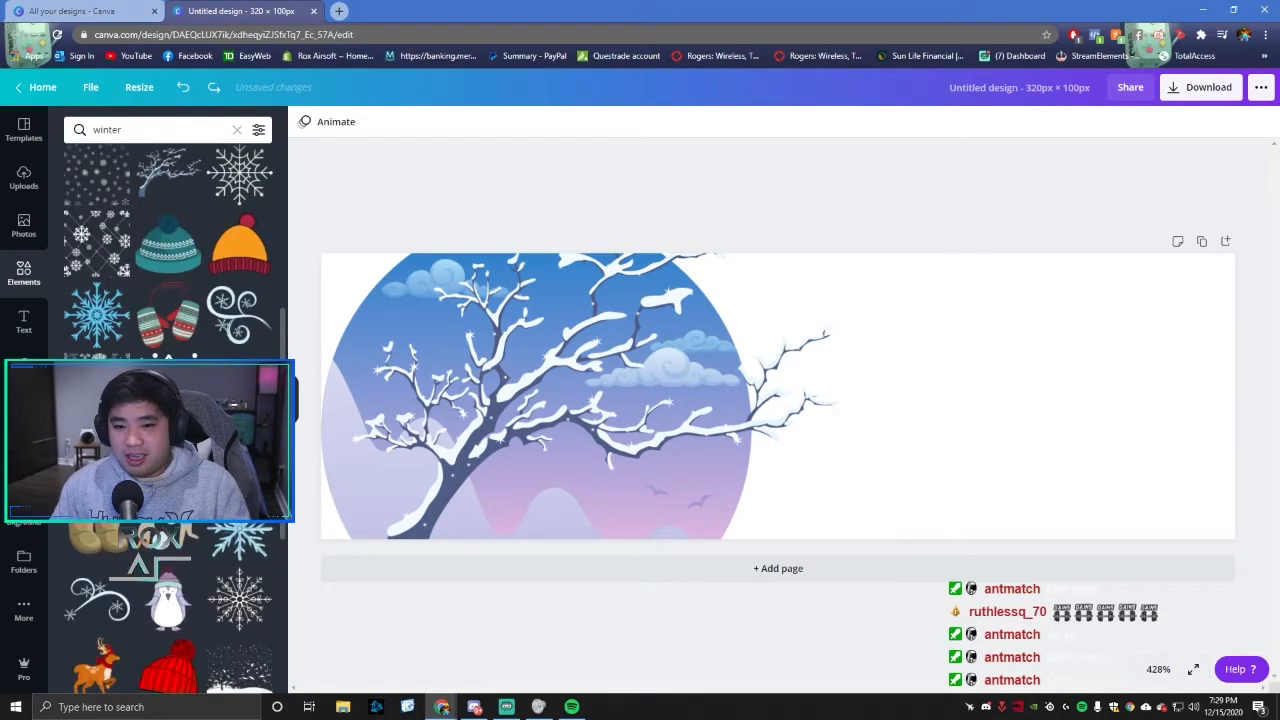
{"action": "scroll", "coordinate": [221, 524], "scroll_direction": "down", "scroll_amount": 1}
{"action": "scroll", "coordinate": [235, 540], "scroll_direction": "down", "scroll_amount": 1}
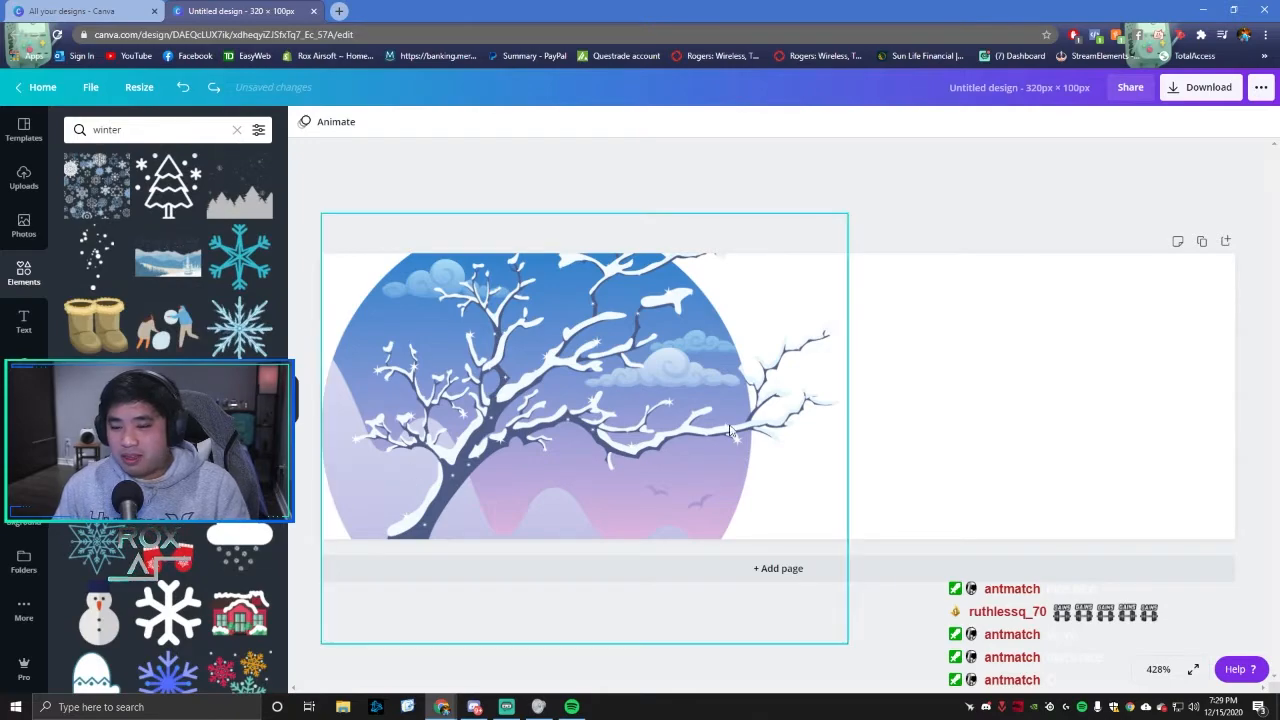
{"action": "mouse_move", "coordinate": [557, 430]}
{"action": "left_mouse_down"}
{"action": "mouse_move", "coordinate": [599, 380]}
{"action": "mouse_move", "coordinate": [550, 374]}
{"action": "mouse_move", "coordinate": [556, 413]}
{"action": "left_mouse_up"}
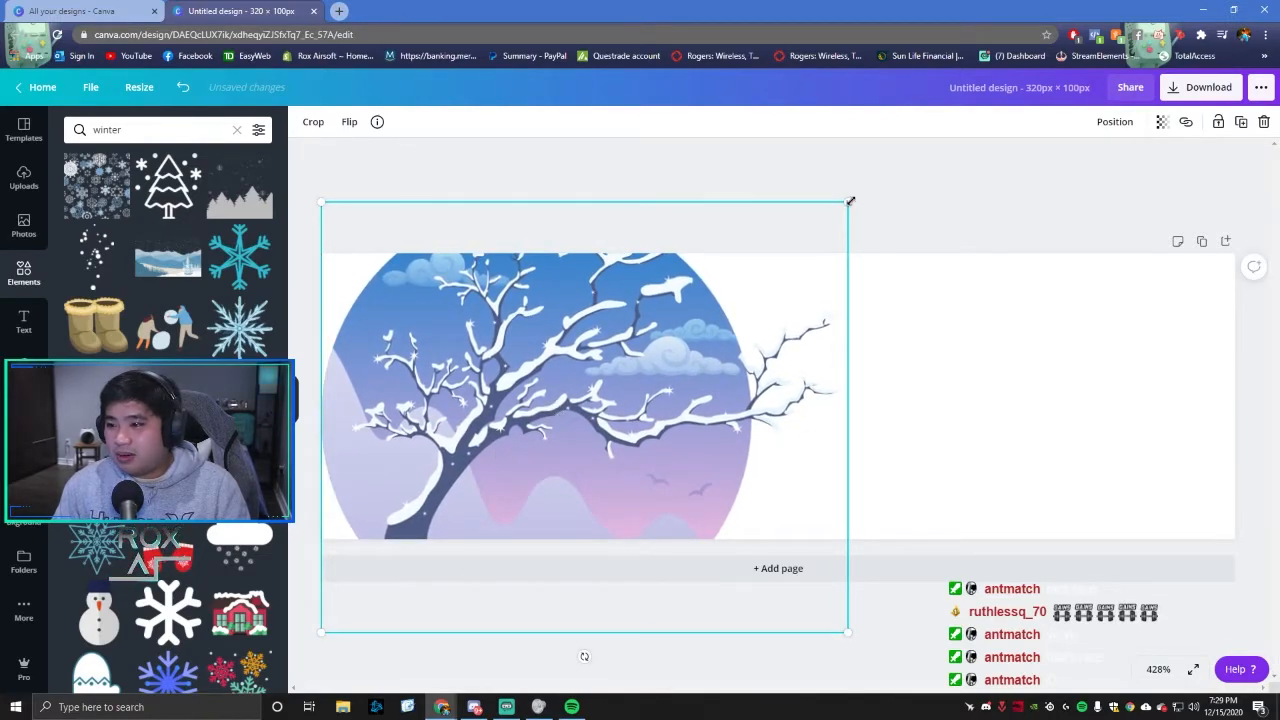
{"action": "left_click_drag", "start_coordinate": [850, 202], "coordinate": [907, 186]}
{"action": "left_click_drag", "start_coordinate": [684, 347], "coordinate": [683, 383]}
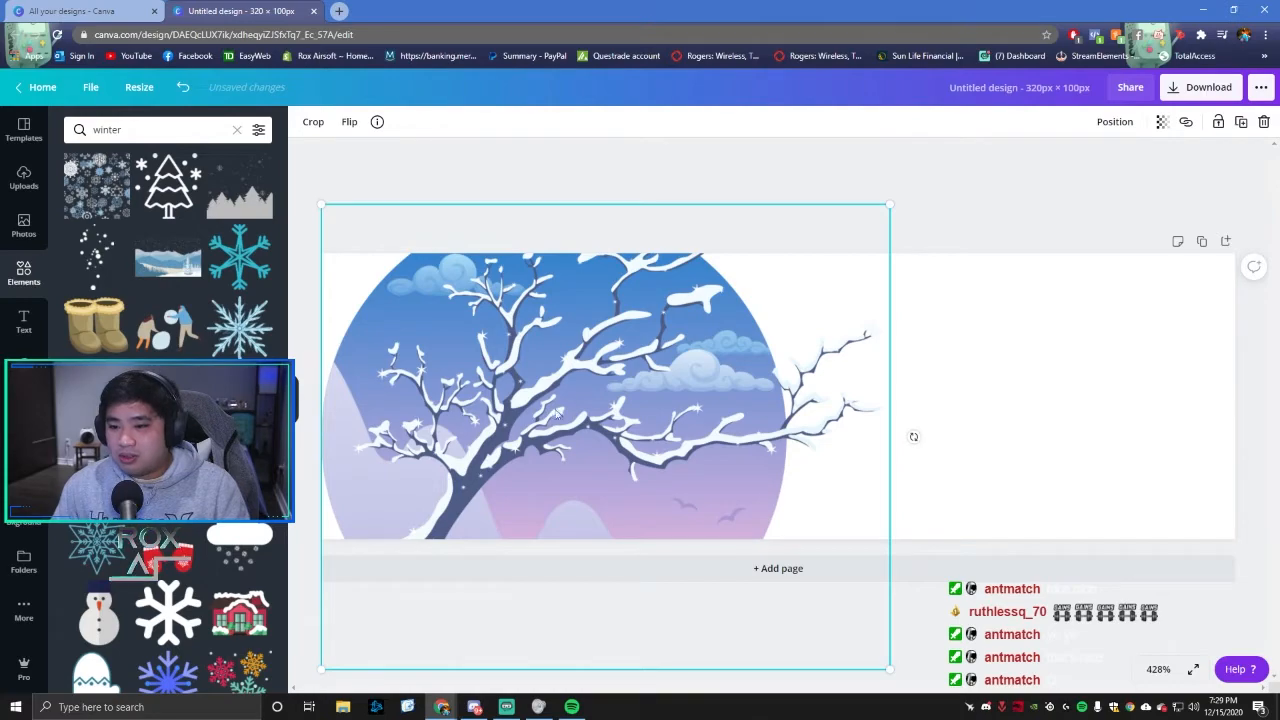
Step: Place the snowfall graphic with two bare trees on the empty right part of the page and set the page background to black
{"action": "left_click_drag", "start_coordinate": [241, 371], "coordinate": [988, 375]}
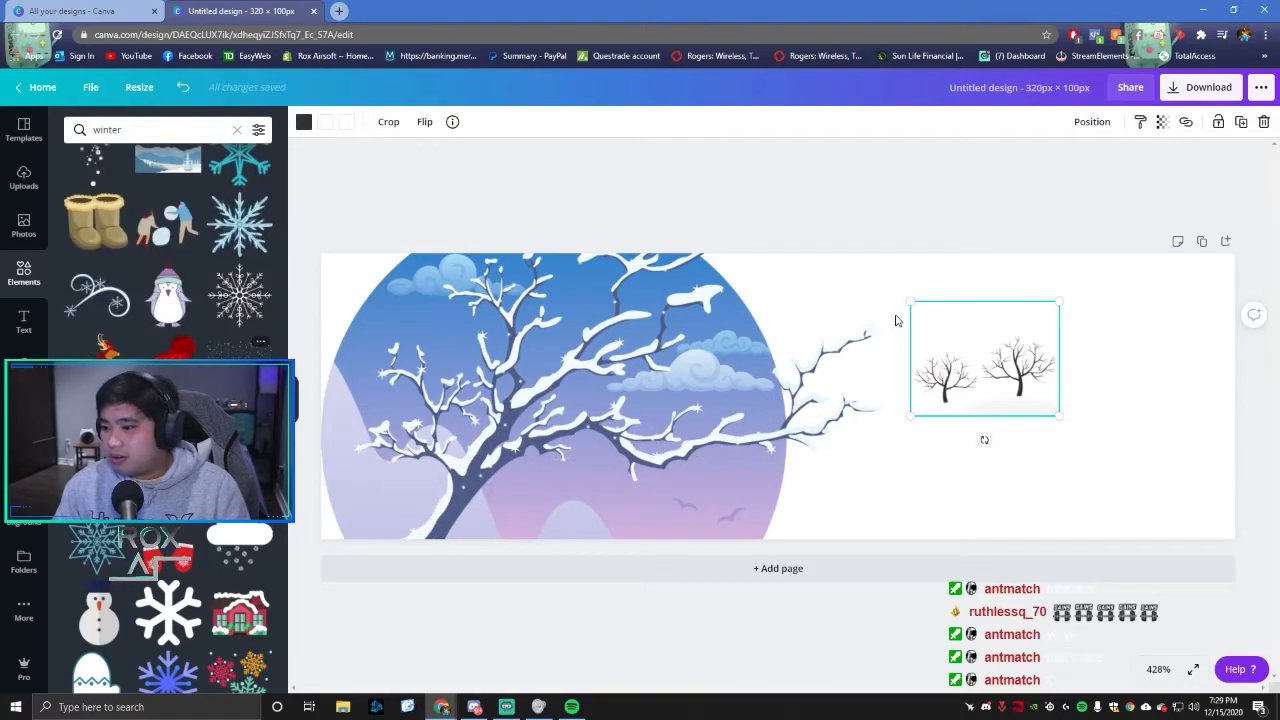
{"action": "left_click", "coordinate": [1130, 336]}
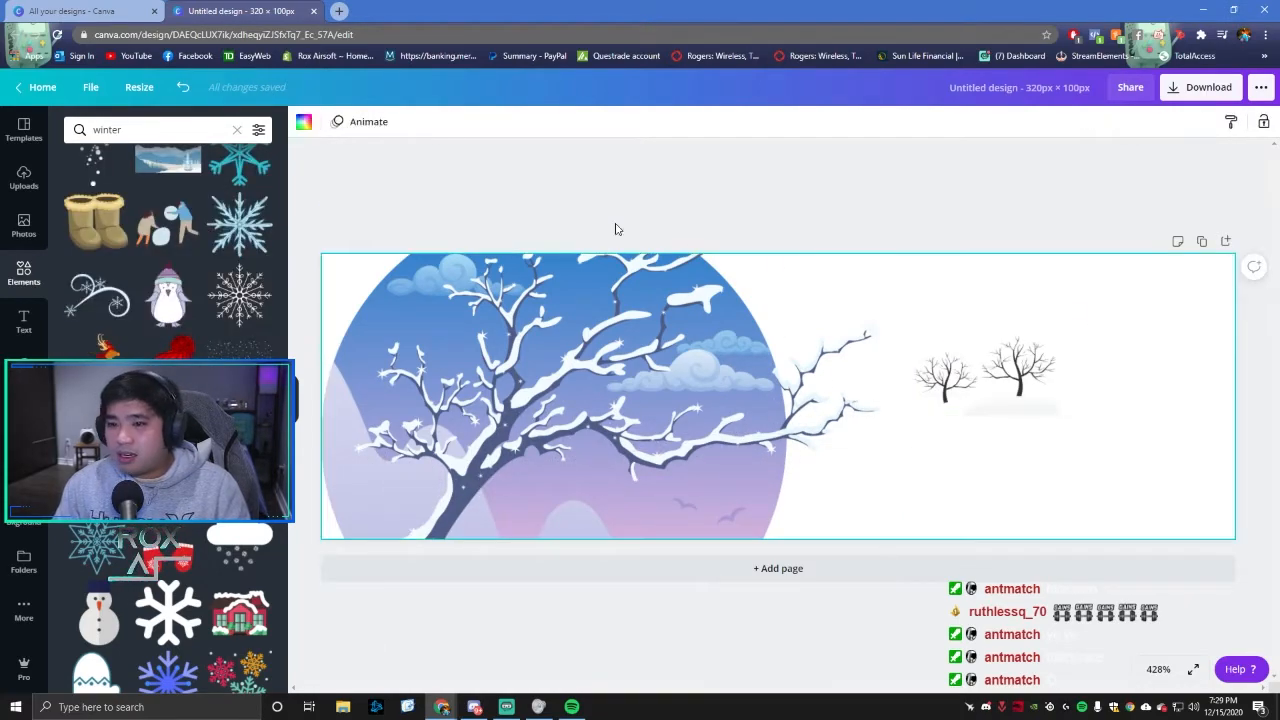
{"action": "left_click", "coordinate": [304, 122]}
{"action": "left_click", "coordinate": [78, 387]}
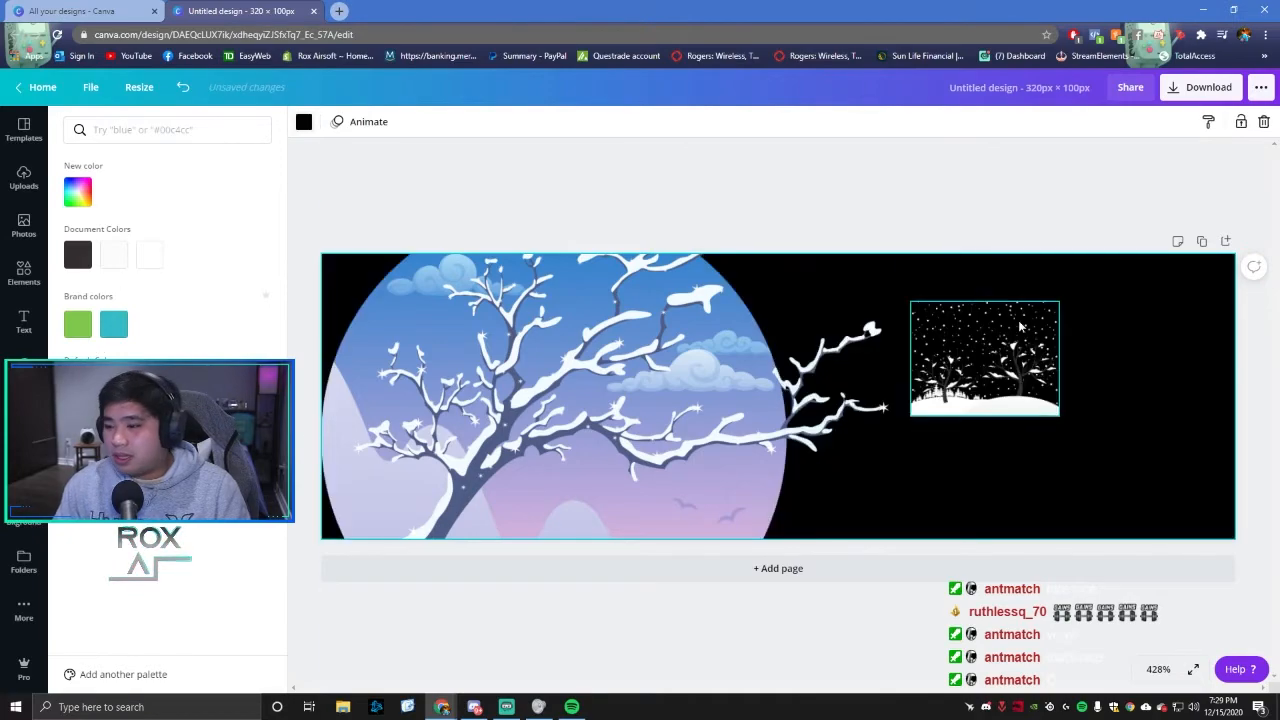
{"action": "left_click_drag", "start_coordinate": [1030, 394], "coordinate": [1221, 600]}
{"action": "left_click_drag", "start_coordinate": [1068, 457], "coordinate": [960, 398]}
{"action": "key", "text": "ctrl+z"}
{"action": "key", "text": "ctrl+z"}
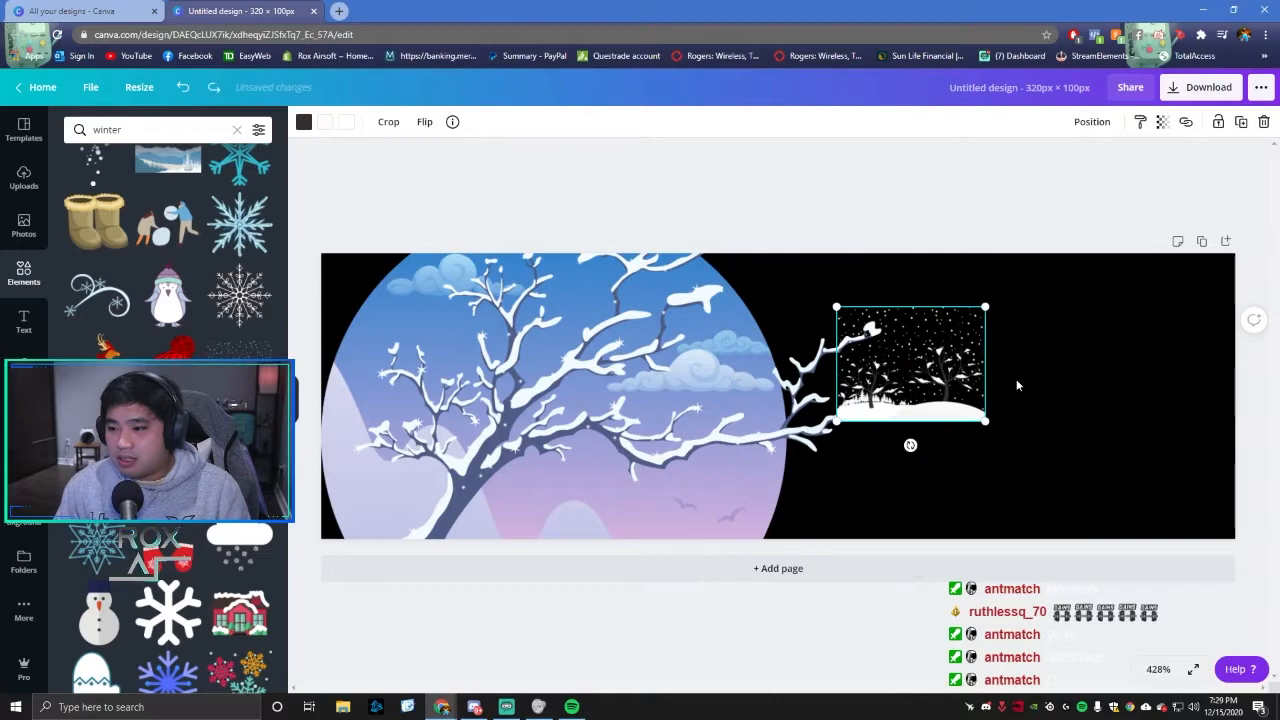
Step: Clear the black page background and delete the snowfall graphic with two bare trees
{"action": "left_click", "coordinate": [986, 366]}
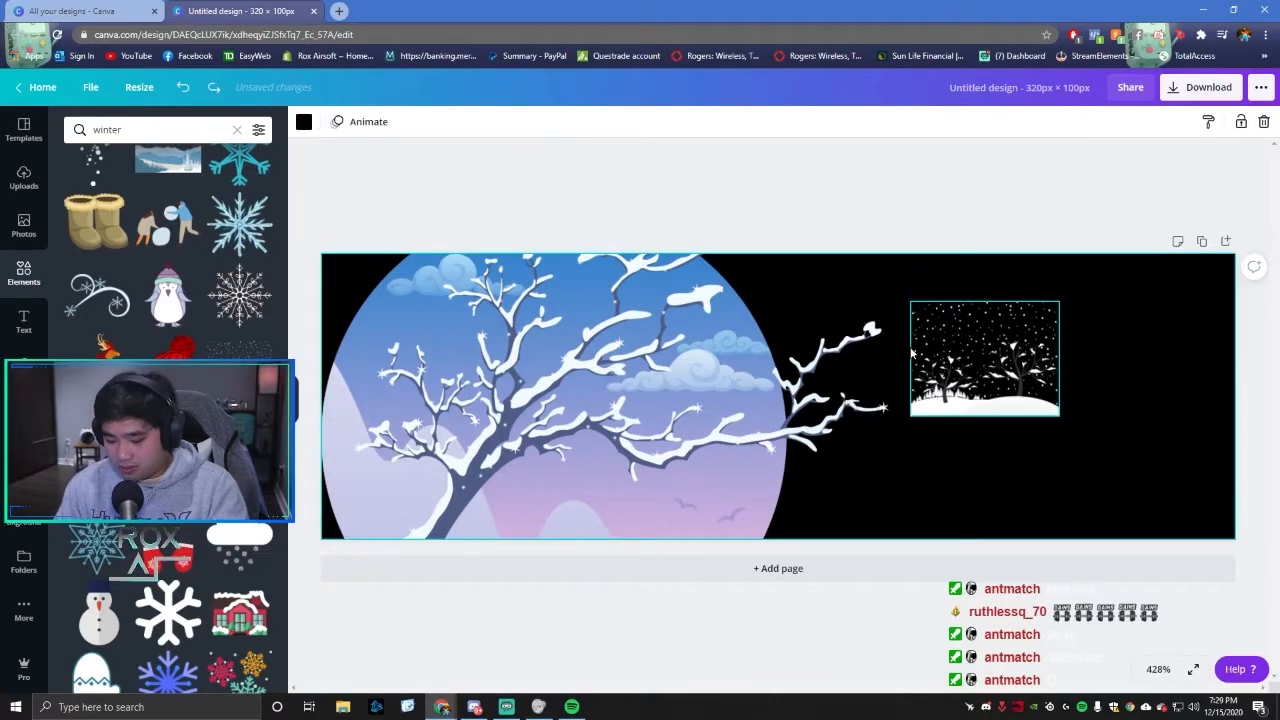
{"action": "key", "text": "Delete"}
{"action": "scroll", "coordinate": [202, 344], "scroll_direction": "down", "scroll_amount": 2}
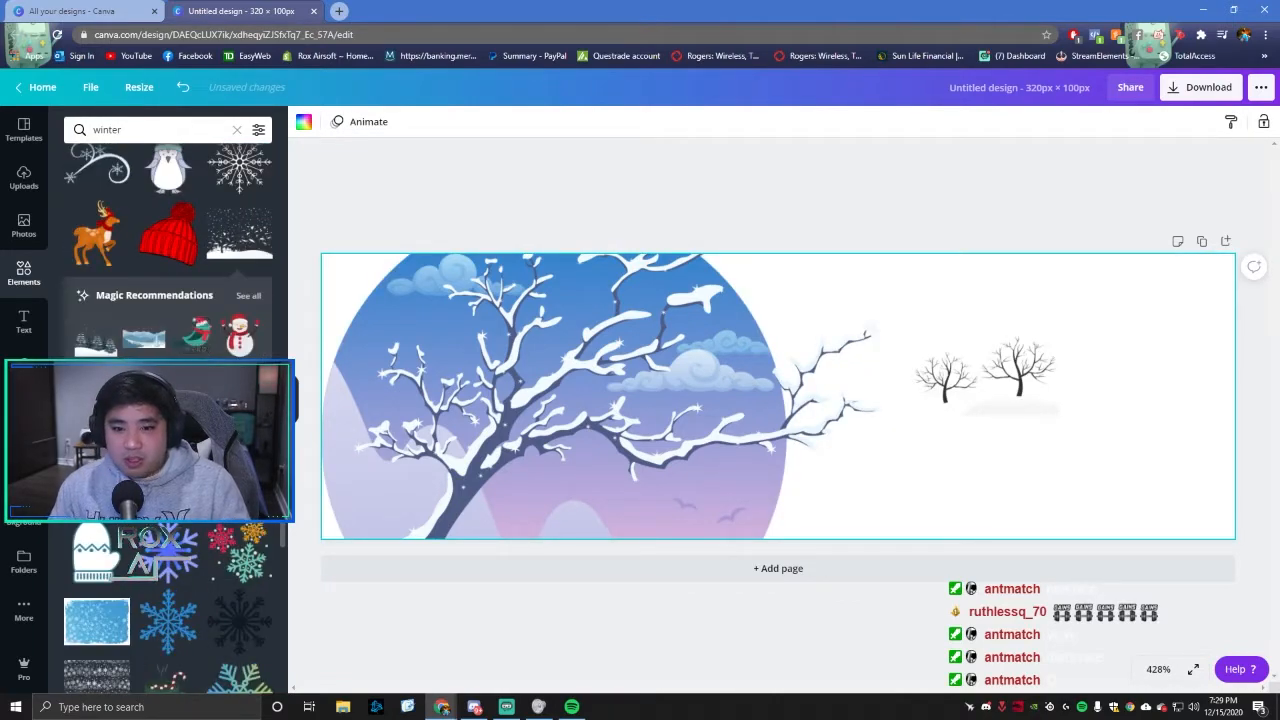
{"action": "scroll", "coordinate": [168, 300], "scroll_direction": "down", "scroll_amount": 2}
{"action": "scroll", "coordinate": [213, 541], "scroll_direction": "down", "scroll_amount": 2}
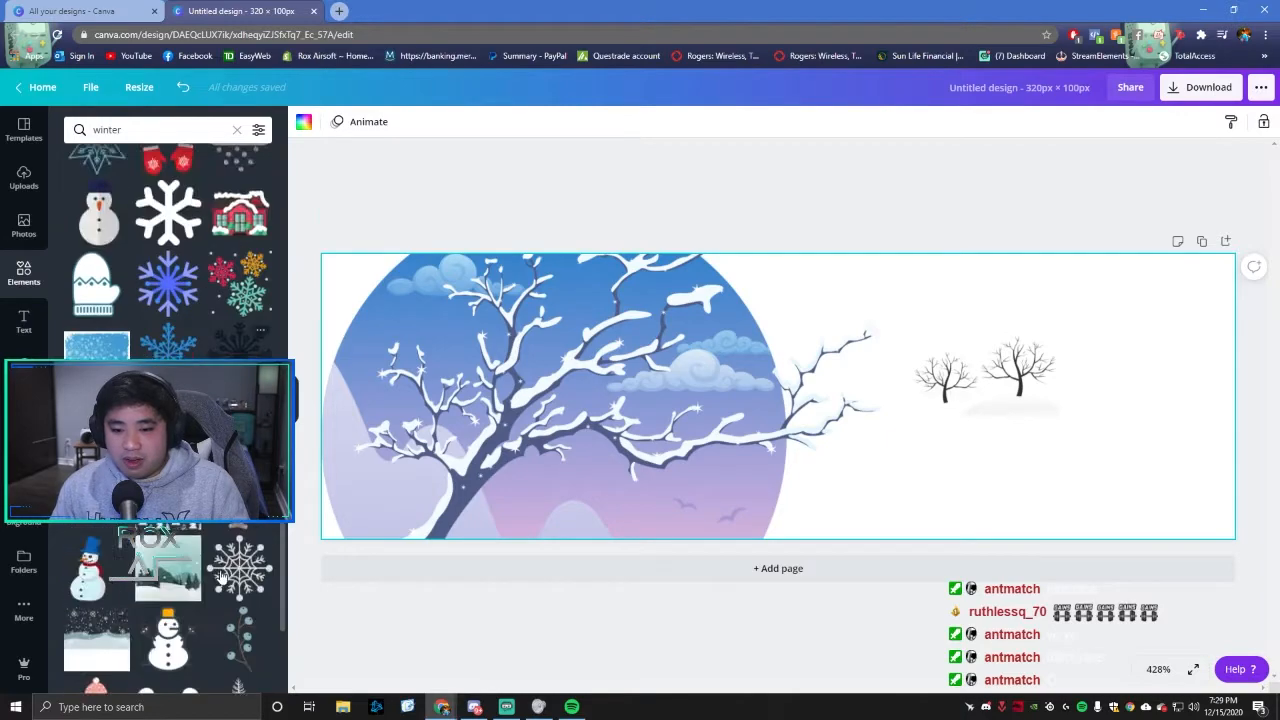
{"action": "left_click", "coordinate": [995, 407]}
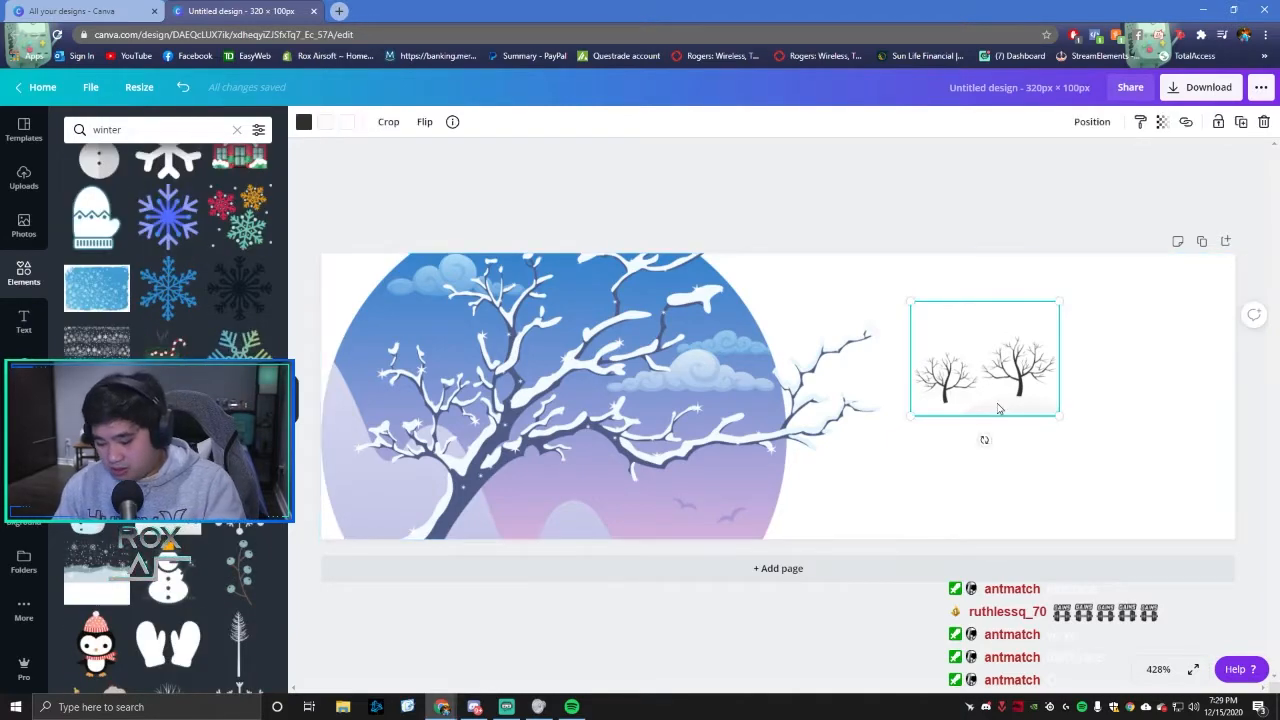
{"action": "key", "text": "Delete"}
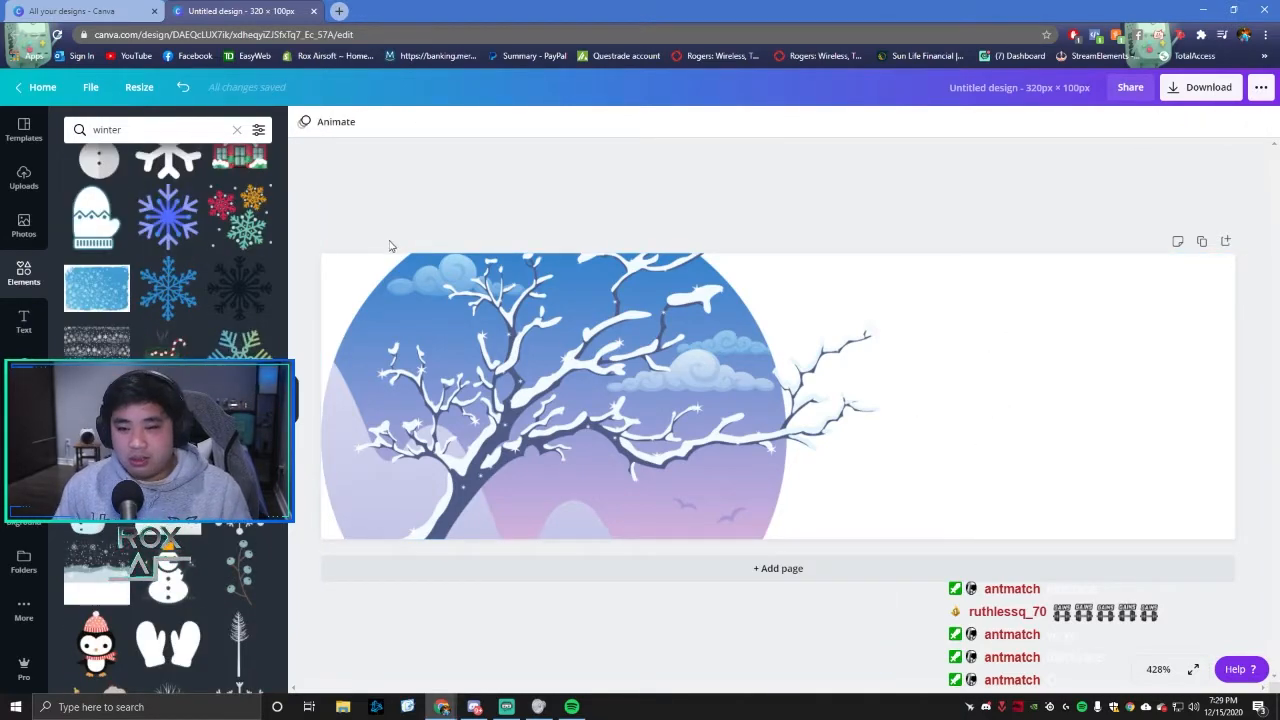
Step: Add the green snowy mountain landscape graphic, enlarge it to about the page height, and try it on the empty right part of the page
{"action": "scroll", "coordinate": [212, 345], "scroll_direction": "down", "scroll_amount": 2}
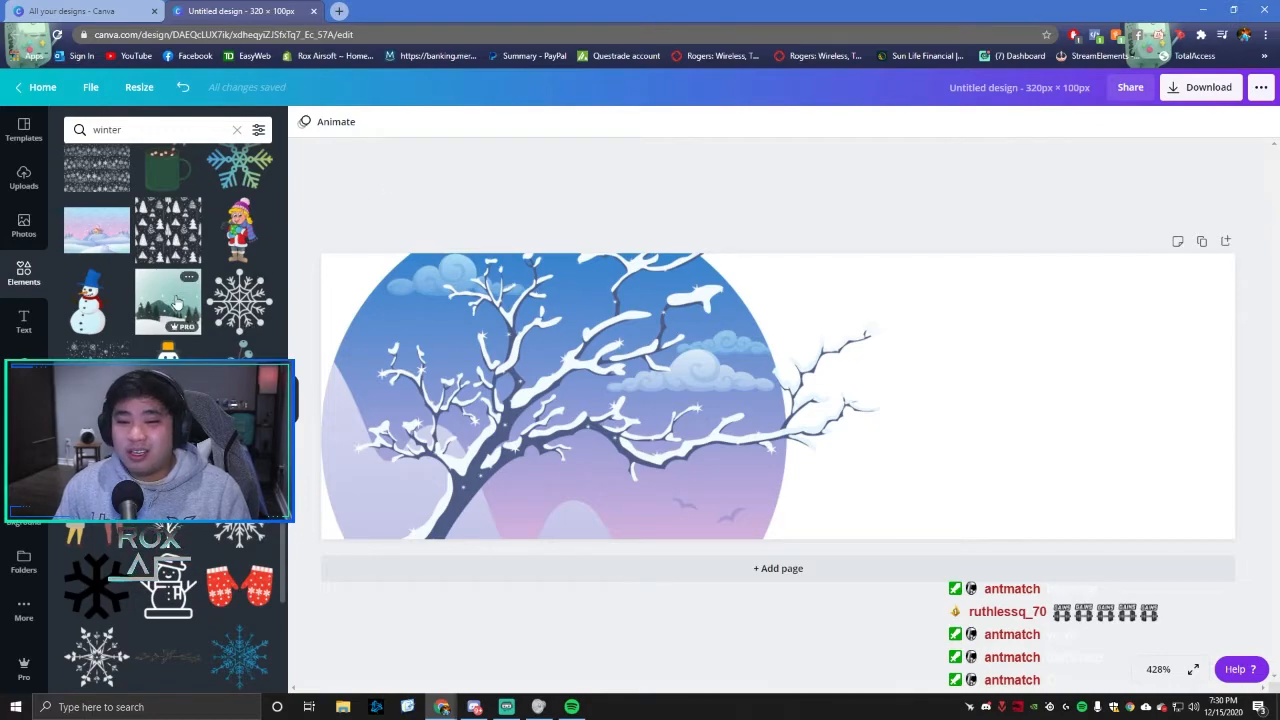
{"action": "left_click_drag", "start_coordinate": [167, 305], "coordinate": [840, 352]}
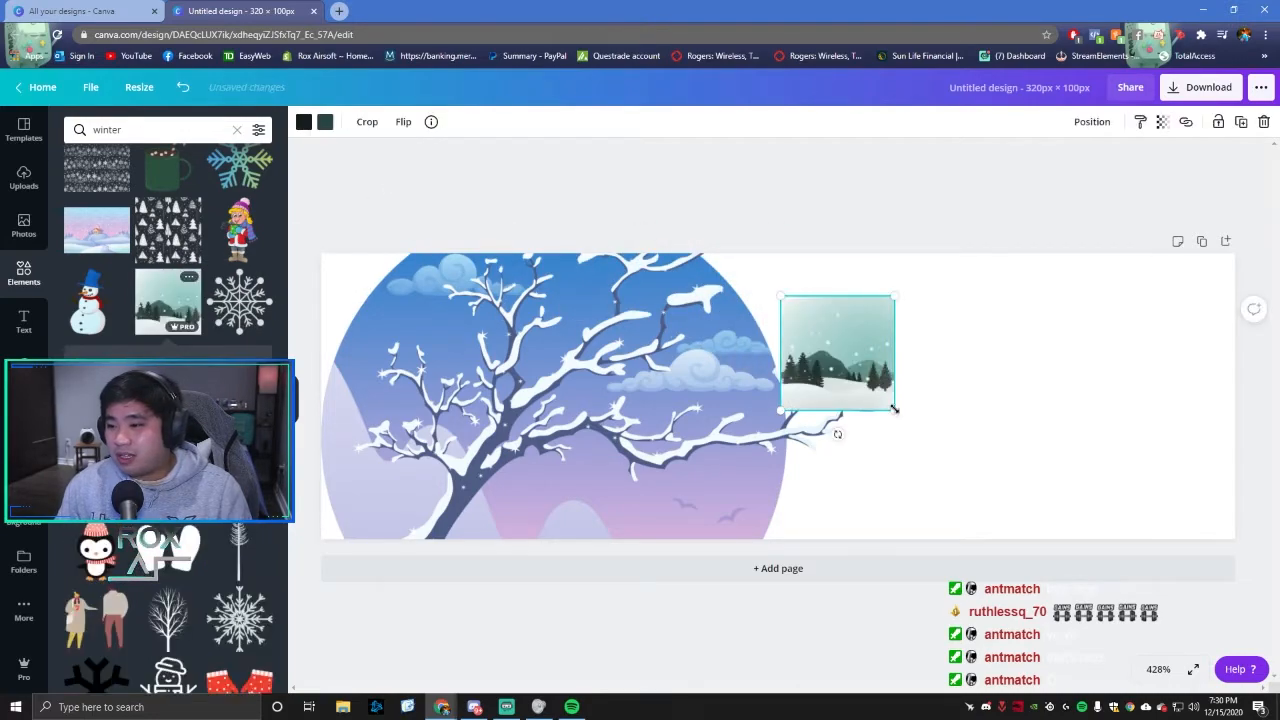
{"action": "left_click_drag", "start_coordinate": [896, 413], "coordinate": [1063, 572]}
{"action": "left_click_drag", "start_coordinate": [1010, 451], "coordinate": [1181, 411]}
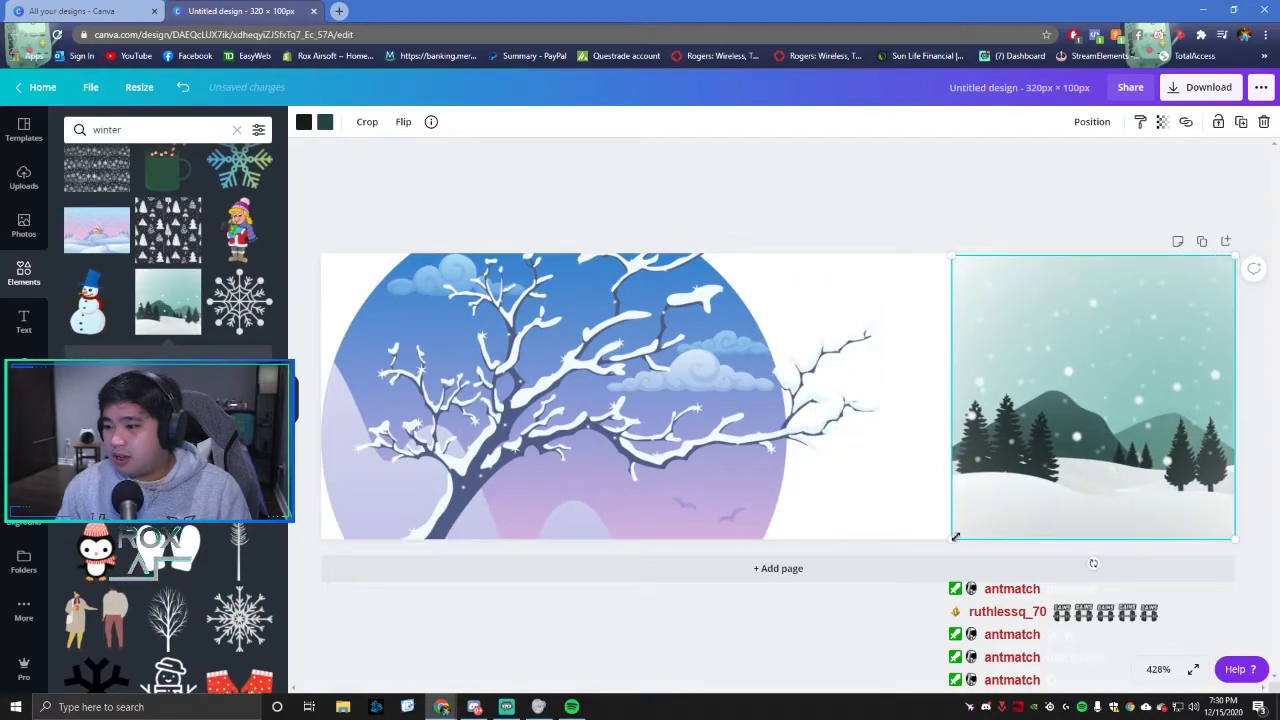
{"action": "left_click_drag", "start_coordinate": [950, 538], "coordinate": [930, 438]}
{"action": "left_click_drag", "start_coordinate": [1000, 354], "coordinate": [919, 344]}
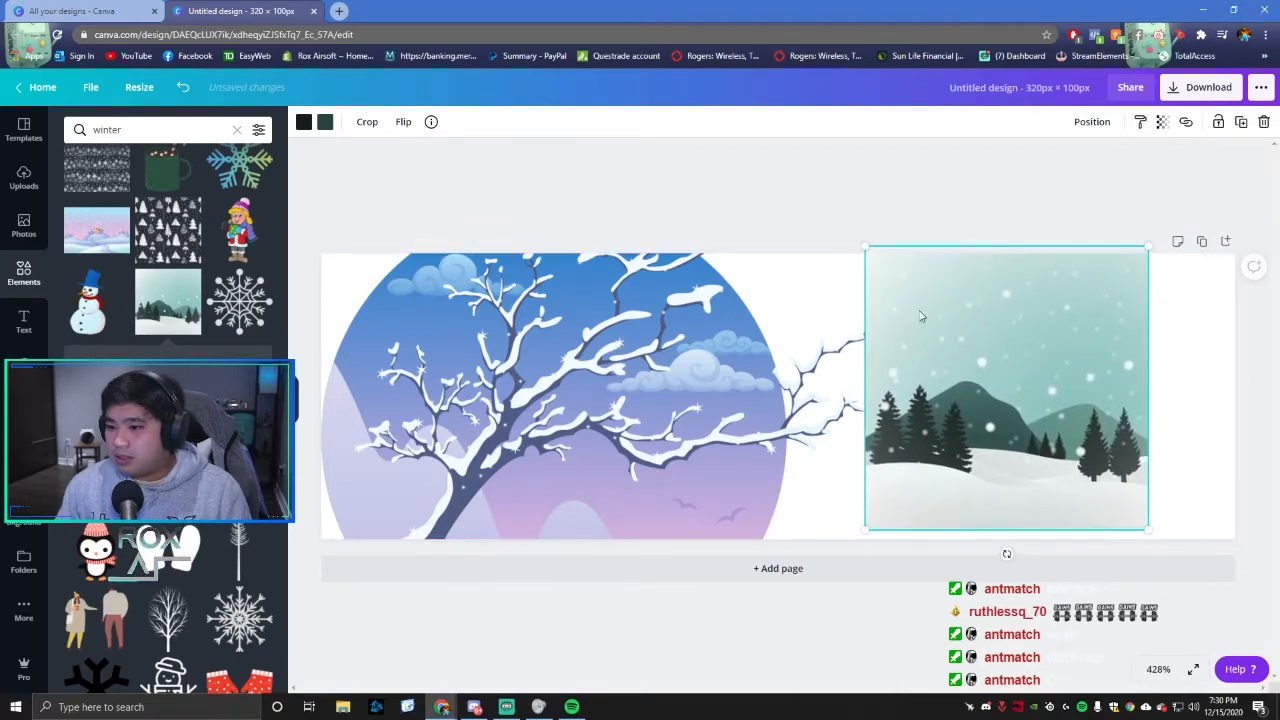
Step: Undo the last placement changes and delete the green snowy mountain landscape graphic
{"action": "key", "text": "ctrl+z"}
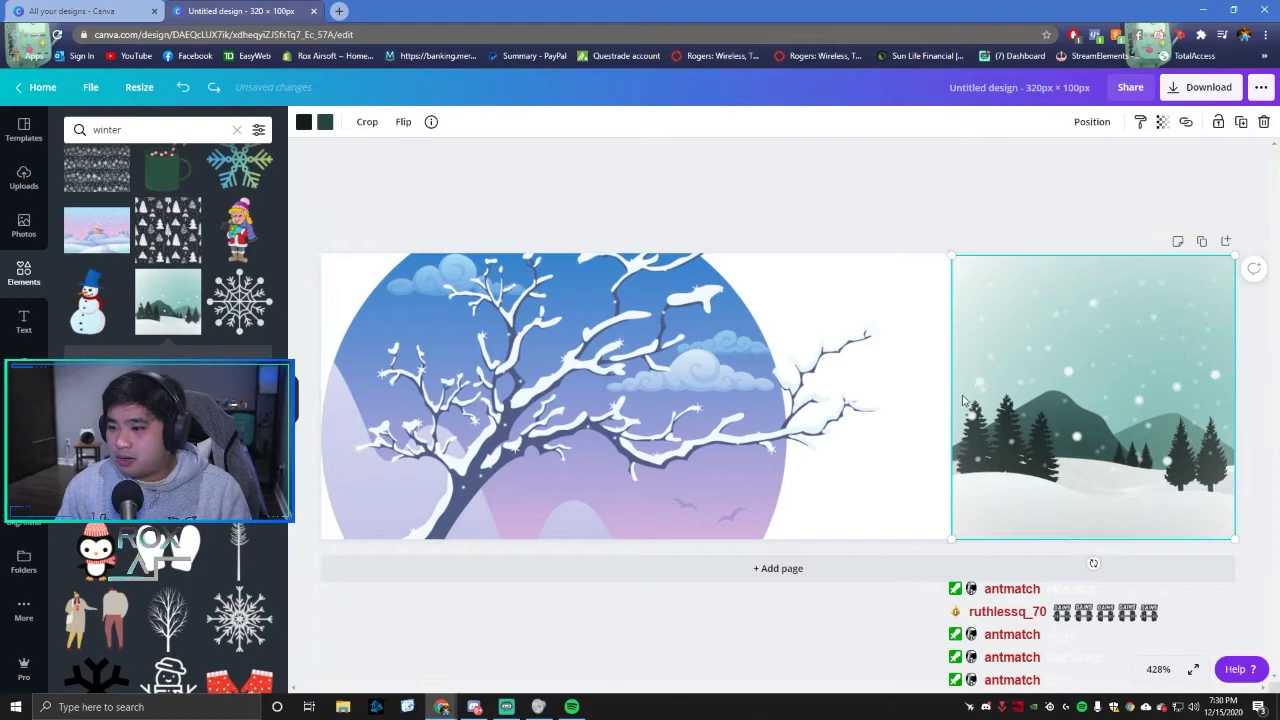
{"action": "key", "text": "ctrl+z"}
{"action": "left_click", "coordinate": [956, 412]}
{"action": "key", "text": "Delete"}
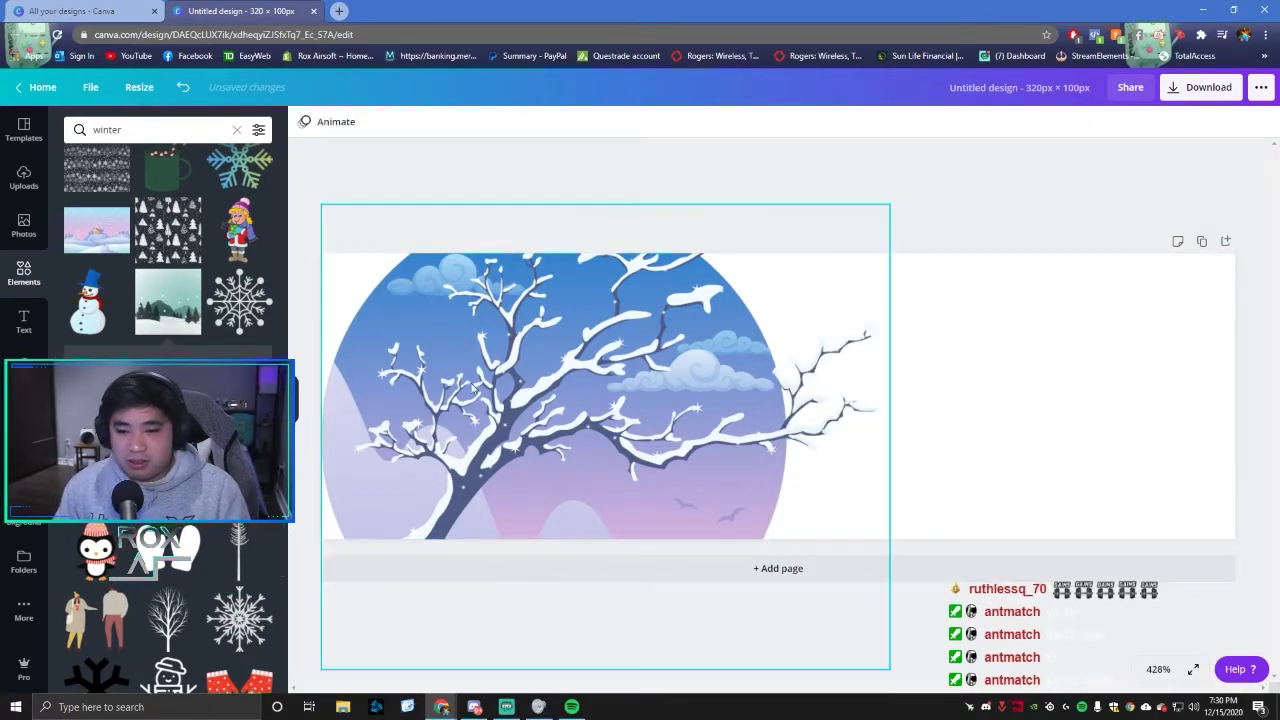
Step: Look through the "winter" graphics results for another element that suits the empty part of the page
{"action": "scroll", "coordinate": [168, 250], "scroll_direction": "down", "scroll_amount": 4}
{"action": "scroll", "coordinate": [168, 400], "scroll_direction": "down", "scroll_amount": 3}
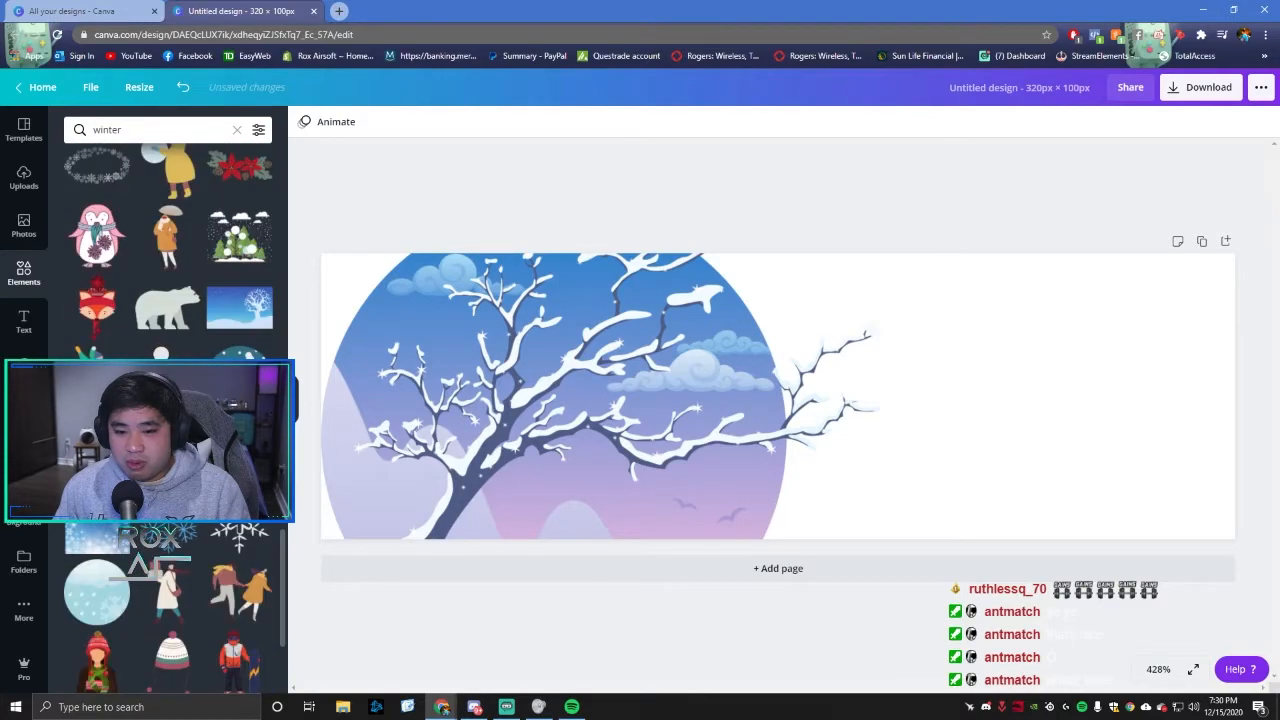
{"action": "scroll", "coordinate": [168, 400], "scroll_direction": "down", "scroll_amount": 4}
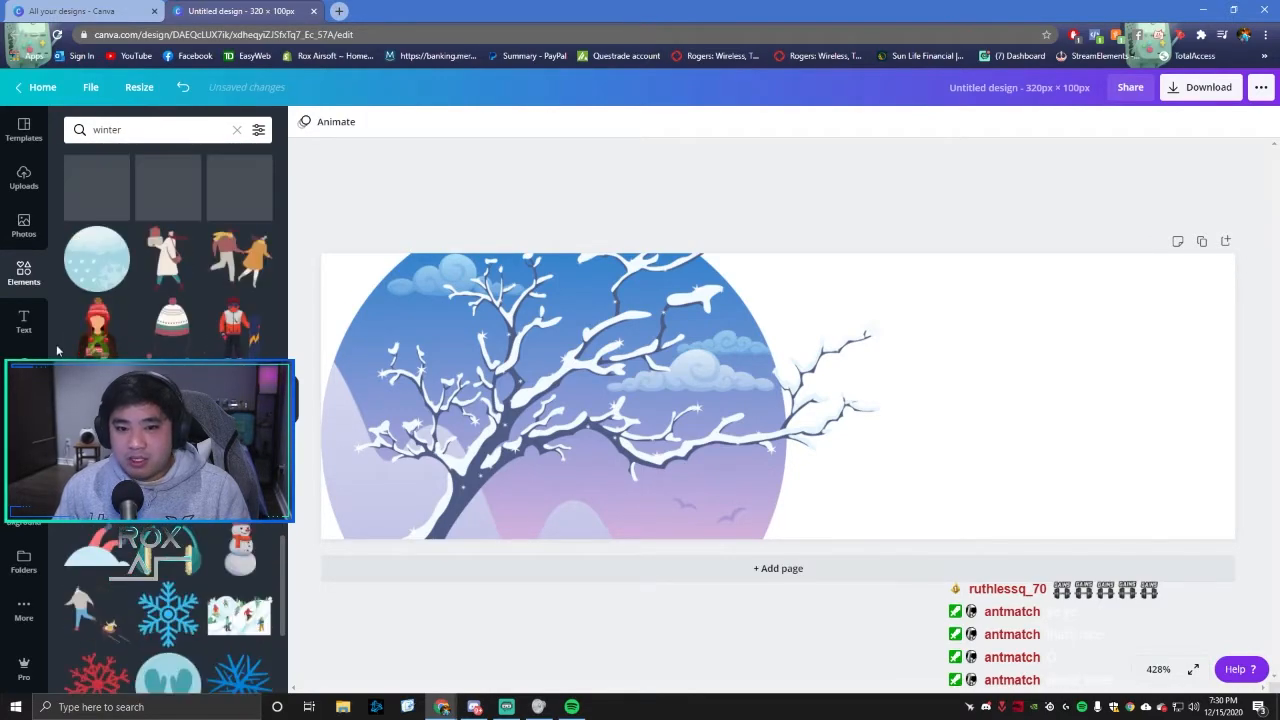
{"action": "scroll", "coordinate": [168, 400], "scroll_direction": "down", "scroll_amount": 10}
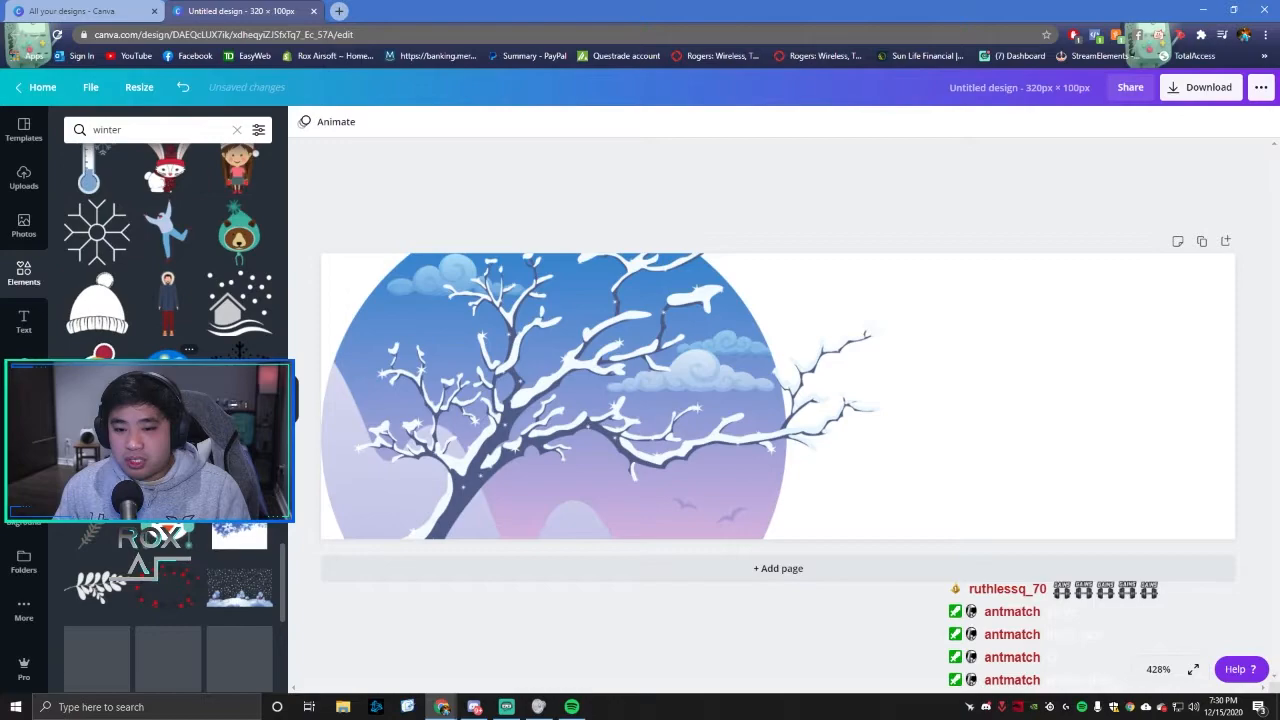
{"action": "scroll", "coordinate": [168, 400], "scroll_direction": "down", "scroll_amount": 3}
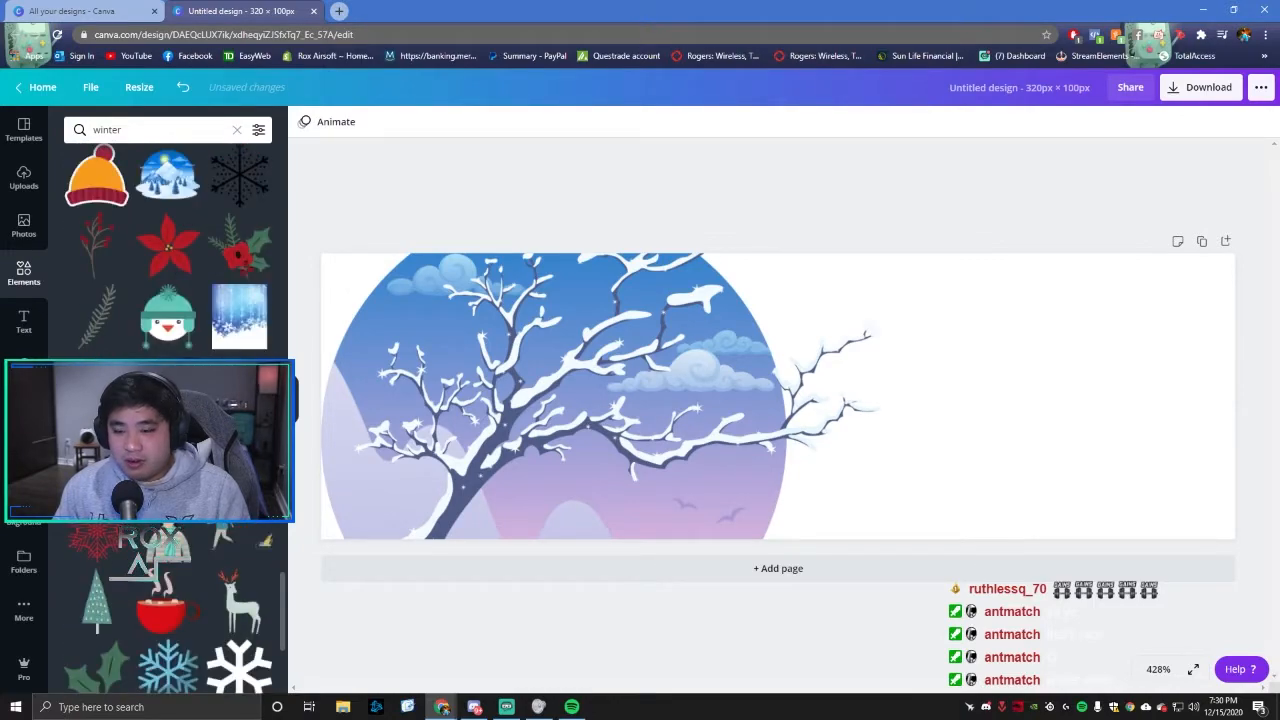
{"action": "scroll", "coordinate": [168, 400], "scroll_direction": "down", "scroll_amount": 4}
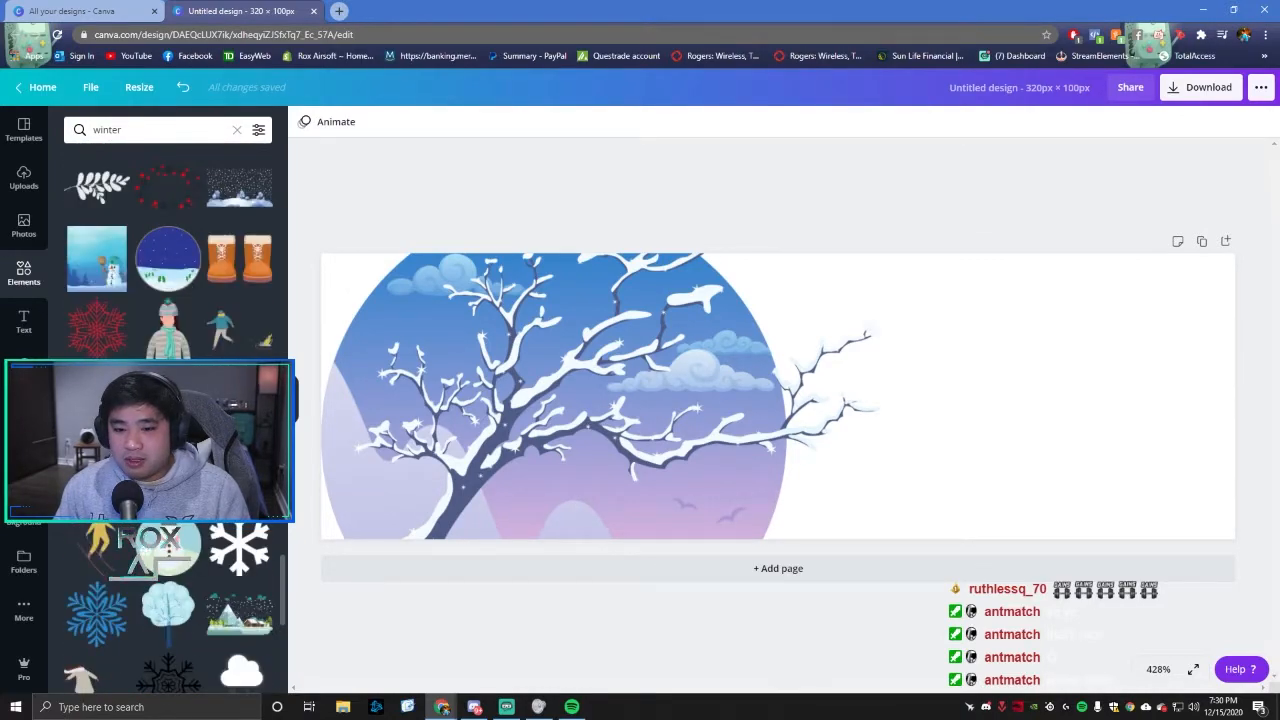
{"action": "scroll", "coordinate": [168, 400], "scroll_direction": "up", "scroll_amount": 10}
{"action": "scroll", "coordinate": [168, 400], "scroll_direction": "up", "scroll_amount": 10}
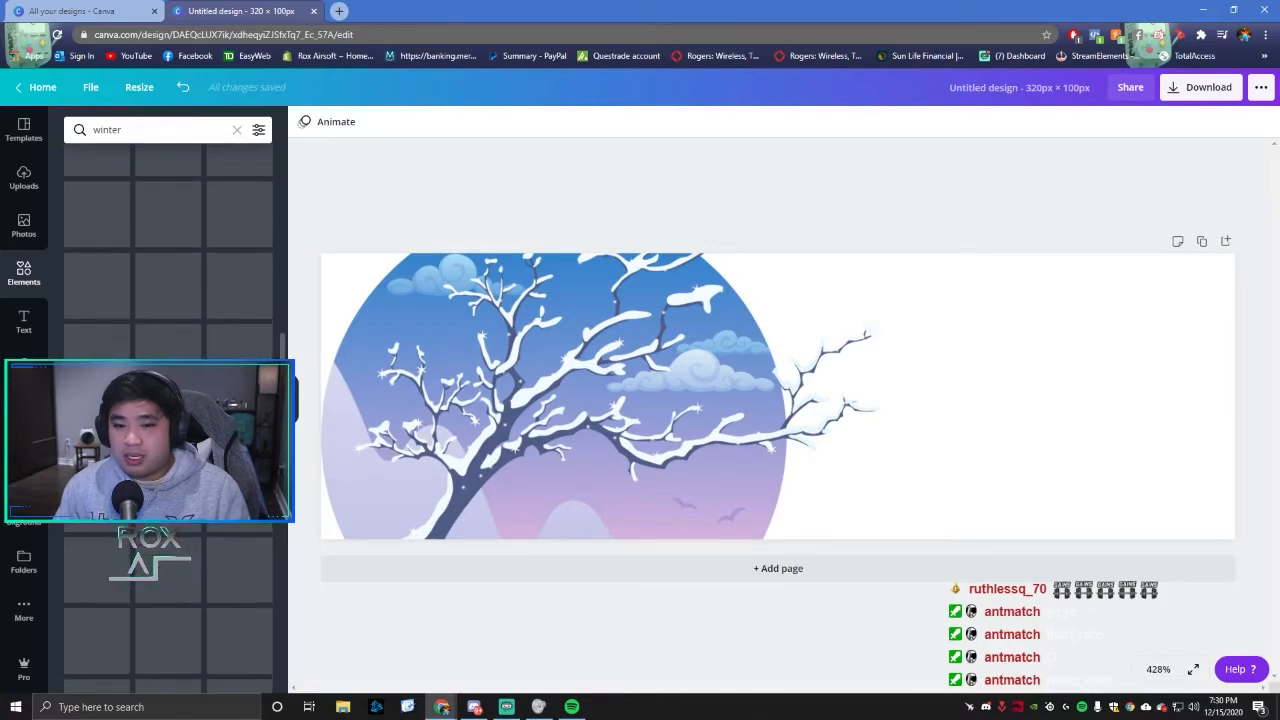
{"action": "scroll", "coordinate": [168, 400], "scroll_direction": "up", "scroll_amount": 10}
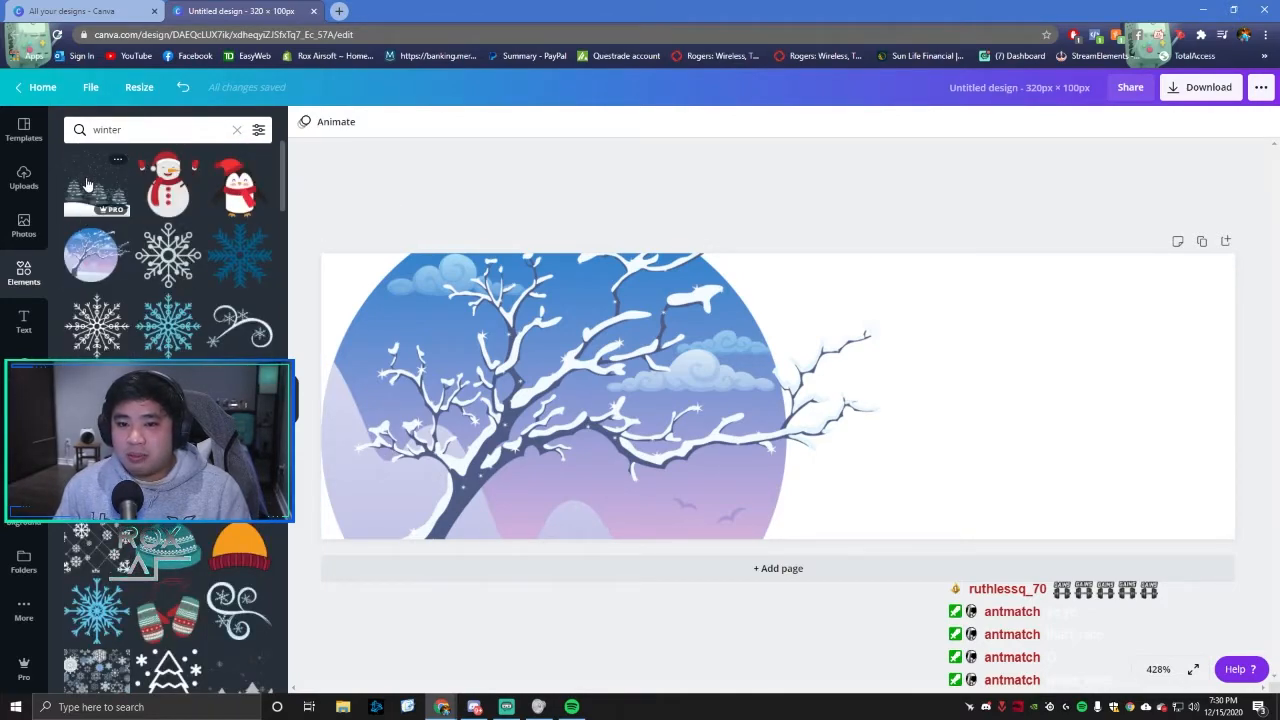
Step: Add the snowy pine trees graphic, enlarge it beyond the page height across the page's centre, and send it one layer backward
{"action": "left_click", "coordinate": [87, 184]}
{"action": "left_click_drag", "start_coordinate": [810, 397], "coordinate": [1188, 481]}
{"action": "left_click_drag", "start_coordinate": [1122, 429], "coordinate": [574, 238]}
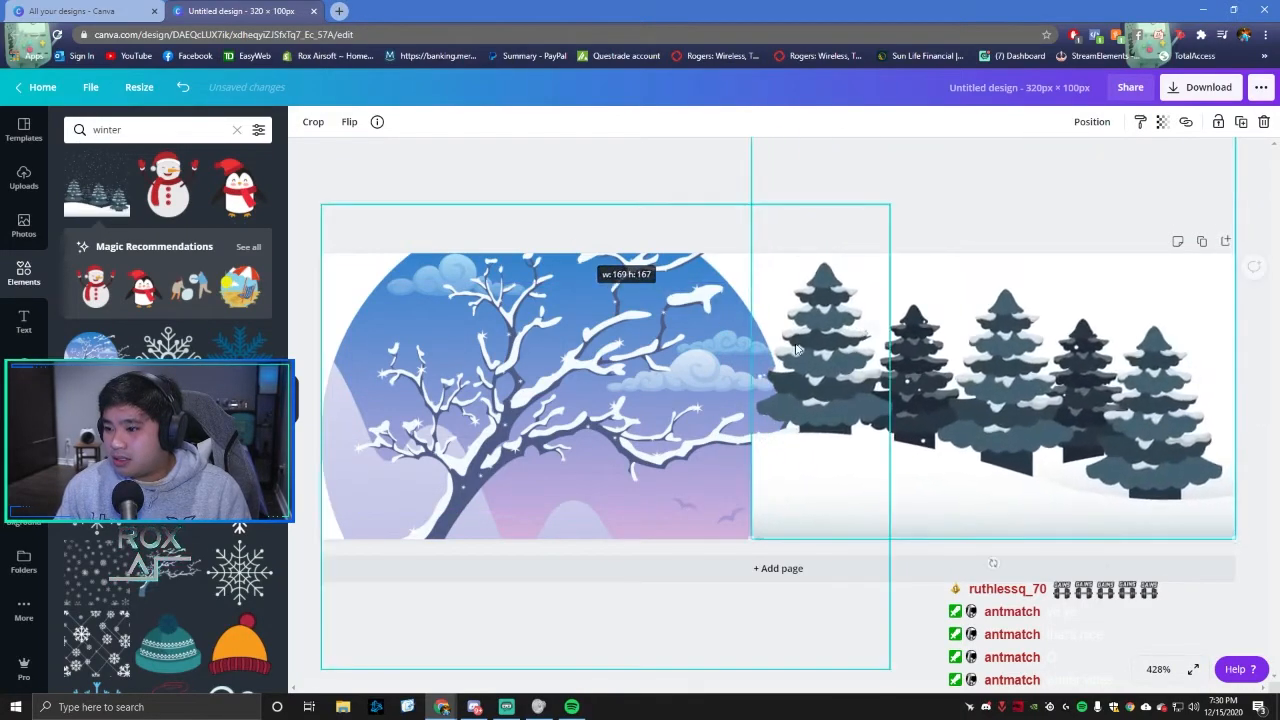
{"action": "left_click_drag", "start_coordinate": [887, 377], "coordinate": [526, 447]}
{"action": "left_click_drag", "start_coordinate": [690, 361], "coordinate": [907, 345]}
{"action": "left_click", "coordinate": [1092, 121]}
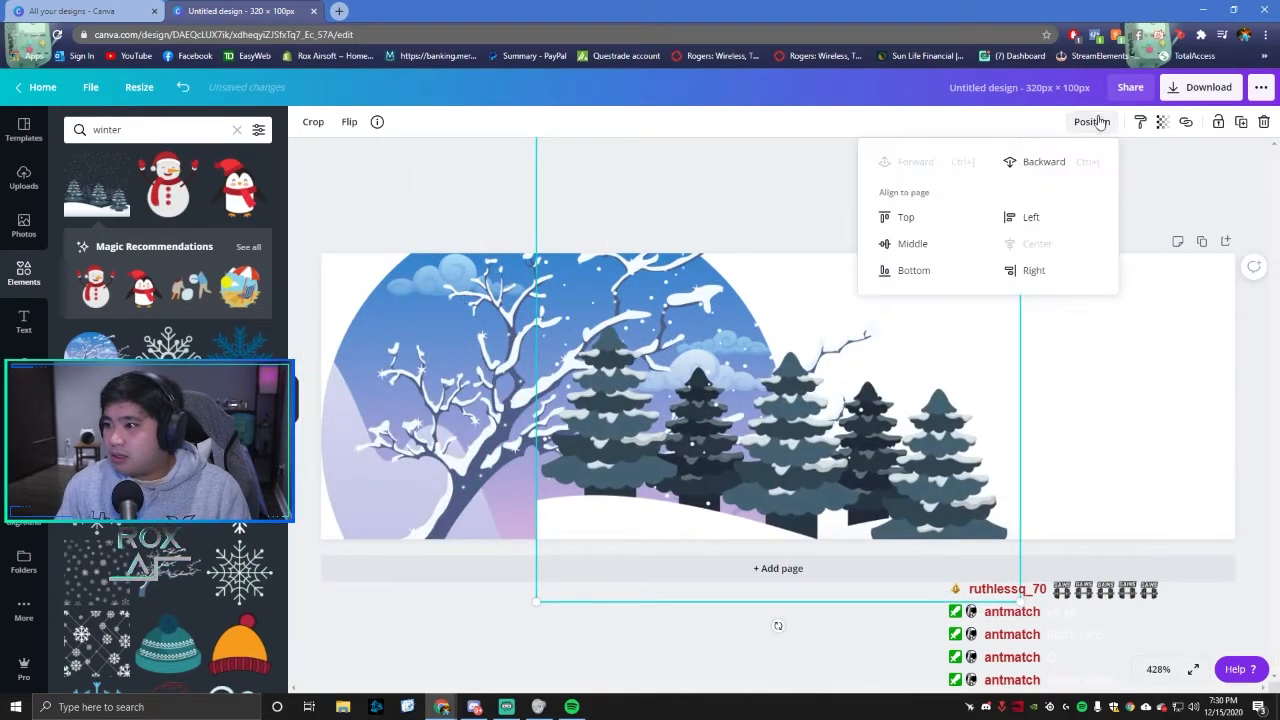
{"action": "left_click", "coordinate": [1040, 161]}
Step: Move the circular snowy tree graphic to the right part of the page and flip it horizontally
{"action": "left_click_drag", "start_coordinate": [678, 428], "coordinate": [1065, 401]}
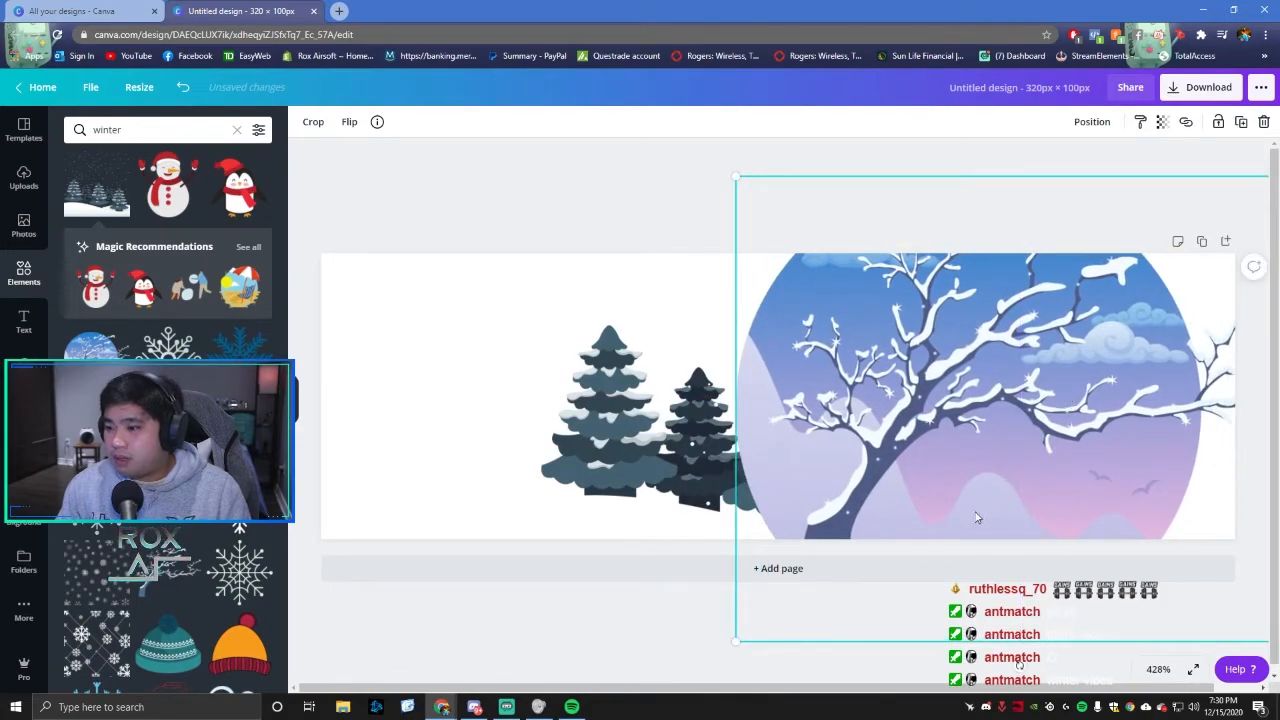
{"action": "left_click", "coordinate": [1100, 121]}
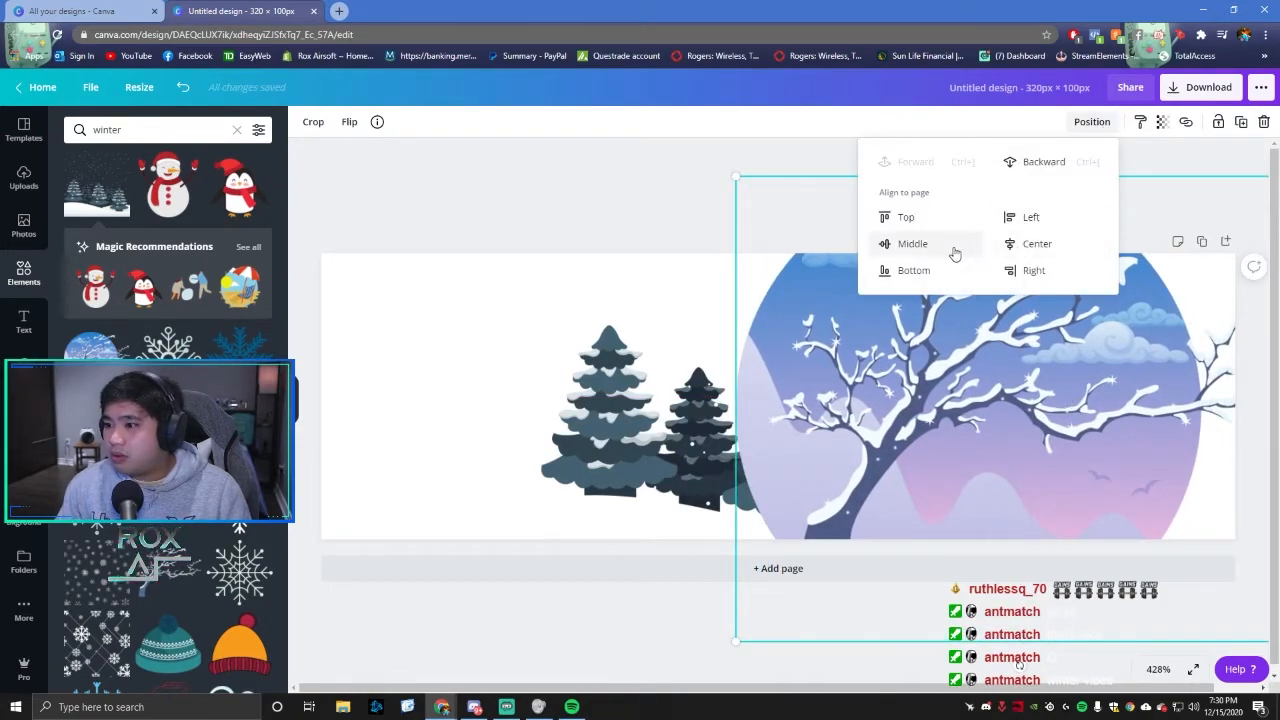
{"action": "left_click", "coordinate": [606, 206]}
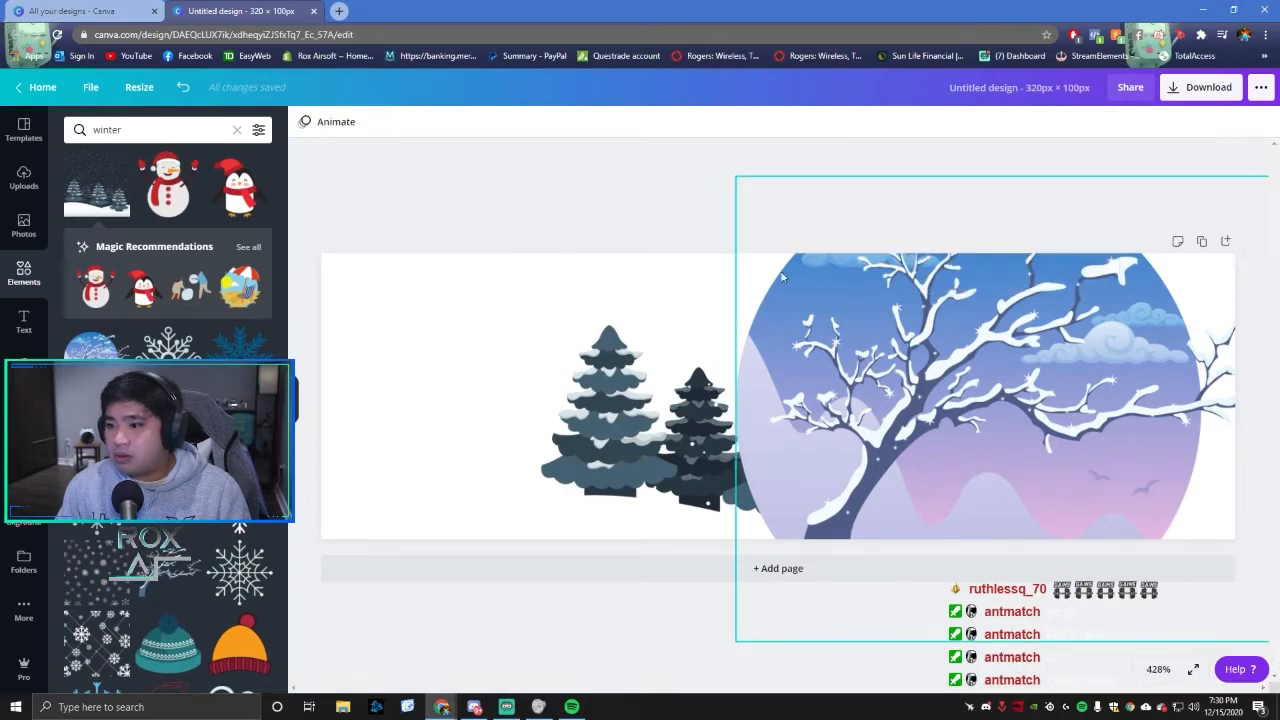
{"action": "left_click", "coordinate": [785, 279]}
{"action": "left_click", "coordinate": [349, 122]}
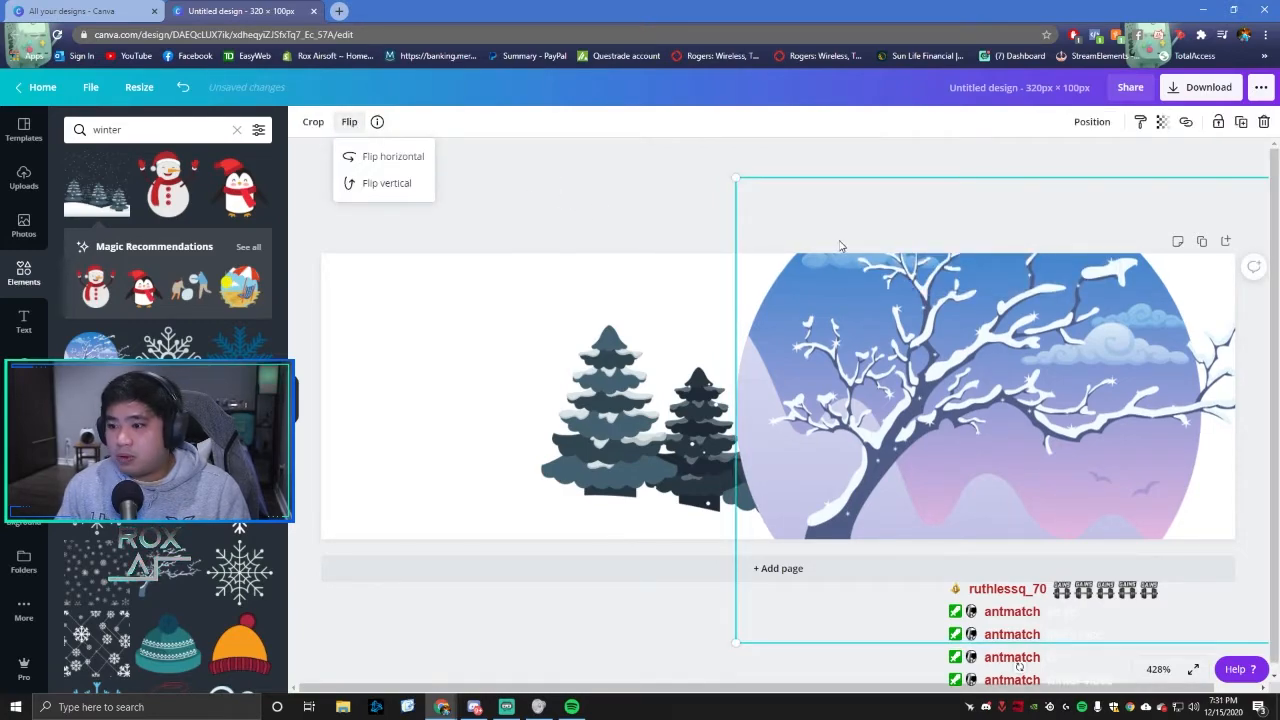
{"action": "left_click", "coordinate": [390, 156]}
Step: Enlarge the pine trees graphic, align it with the page's left edge, and bring it in front of the circular tree graphic
{"action": "left_click_drag", "start_coordinate": [733, 443], "coordinate": [560, 420]}
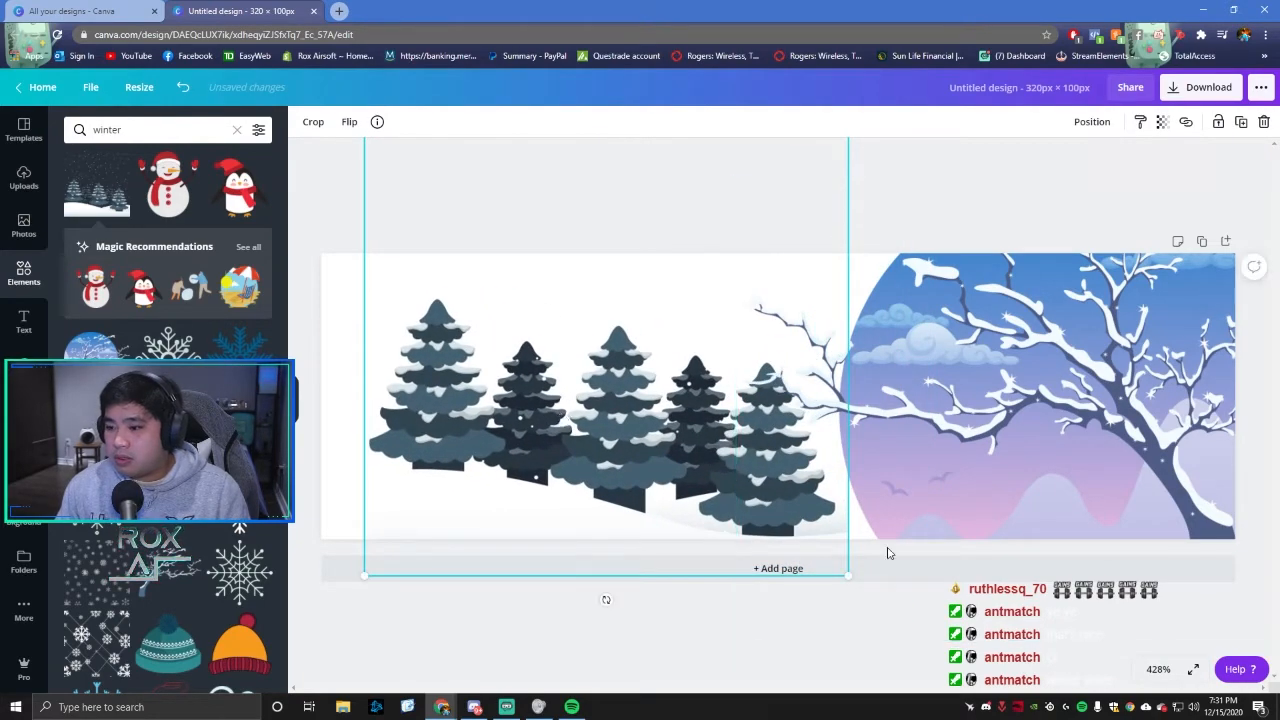
{"action": "left_click_drag", "start_coordinate": [848, 575], "coordinate": [931, 655]}
{"action": "mouse_move", "coordinate": [767, 480]}
{"action": "left_mouse_down"}
{"action": "mouse_move", "coordinate": [750, 412]}
{"action": "mouse_move", "coordinate": [783, 440]}
{"action": "mouse_move", "coordinate": [764, 466]}
{"action": "left_mouse_up"}
{"action": "left_click", "coordinate": [630, 465]}
{"action": "left_click_drag", "start_coordinate": [630, 465], "coordinate": [582, 396]}
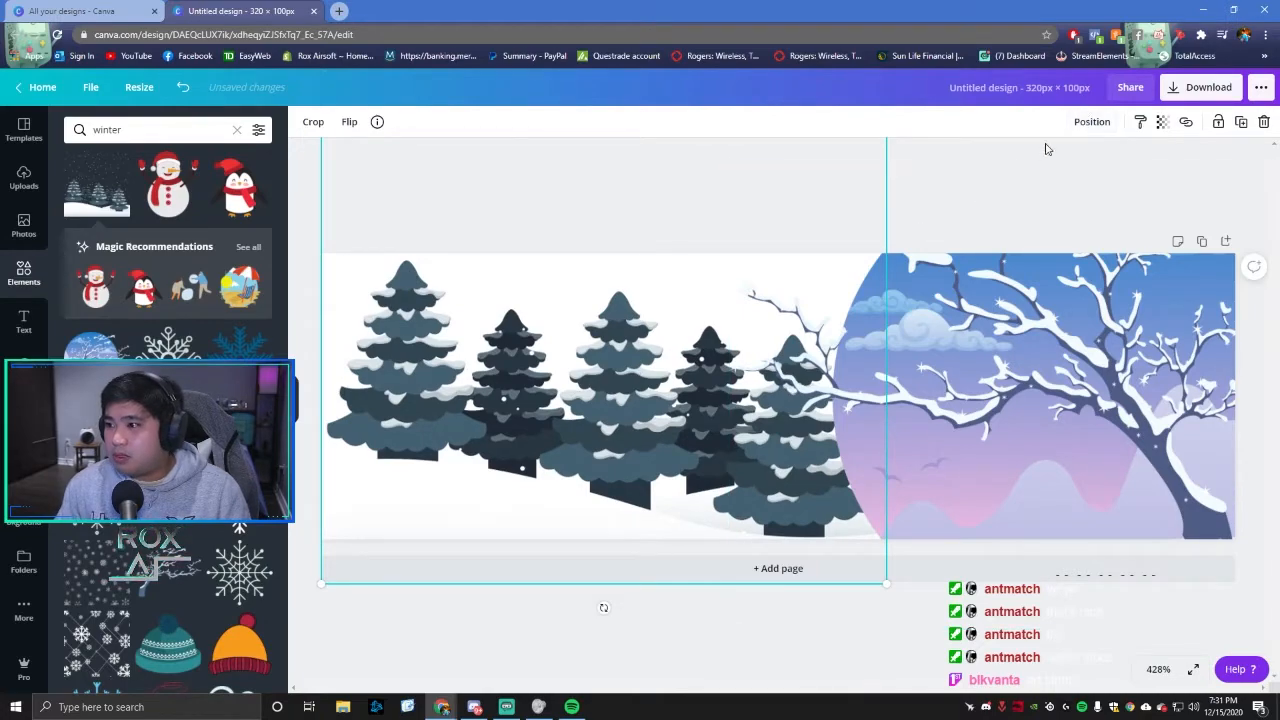
{"action": "left_click", "coordinate": [1092, 121]}
{"action": "left_click", "coordinate": [923, 171]}
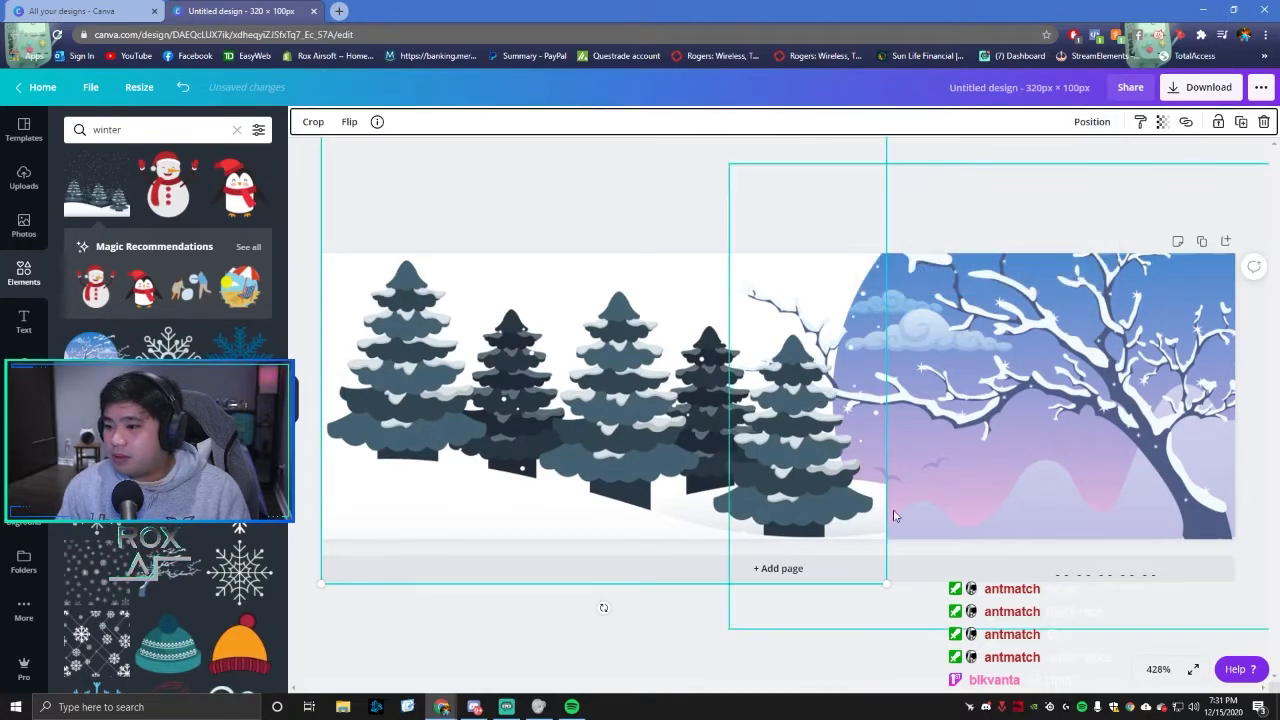
Step: Enlarge the pine trees graphic further and lower it so the tree bases run past the page's bottom edge
{"action": "left_click_drag", "start_coordinate": [886, 584], "coordinate": [978, 592]}
{"action": "left_click_drag", "start_coordinate": [760, 469], "coordinate": [708, 520]}
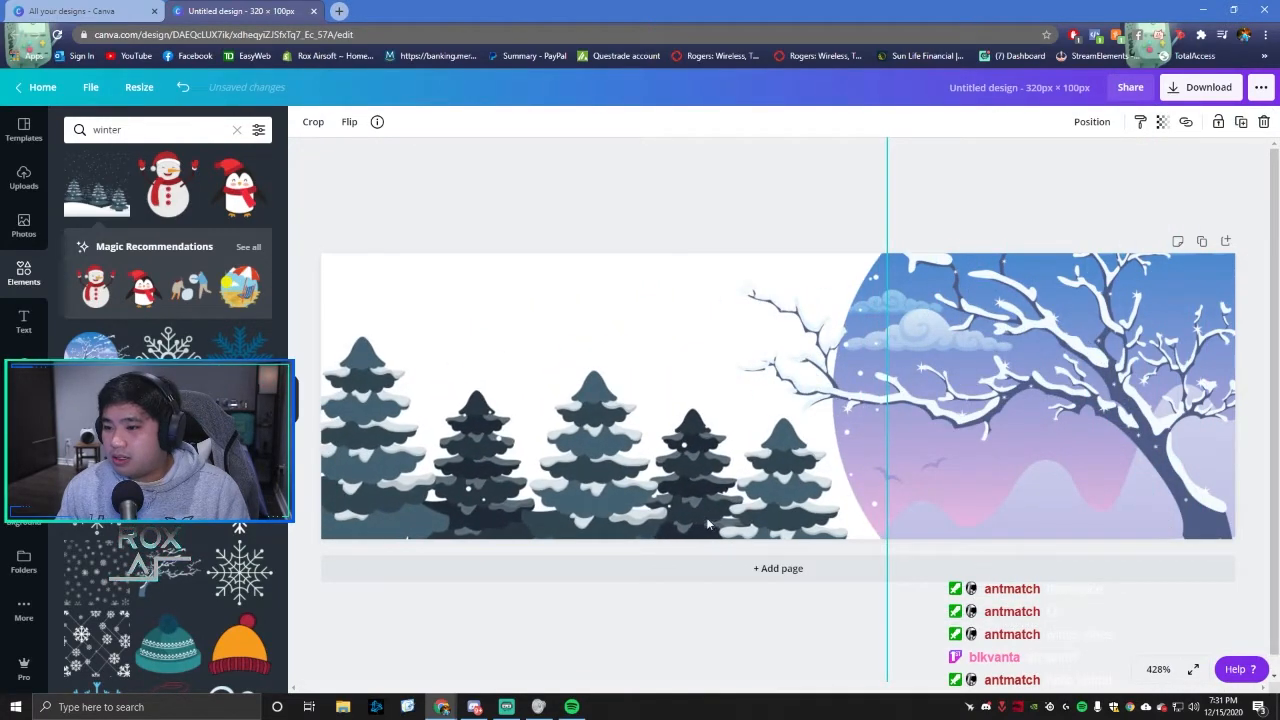
{"action": "left_click_drag", "start_coordinate": [511, 303], "coordinate": [604, 183]}
{"action": "left_click_drag", "start_coordinate": [632, 393], "coordinate": [628, 403]}
{"action": "left_click", "coordinate": [935, 217]}
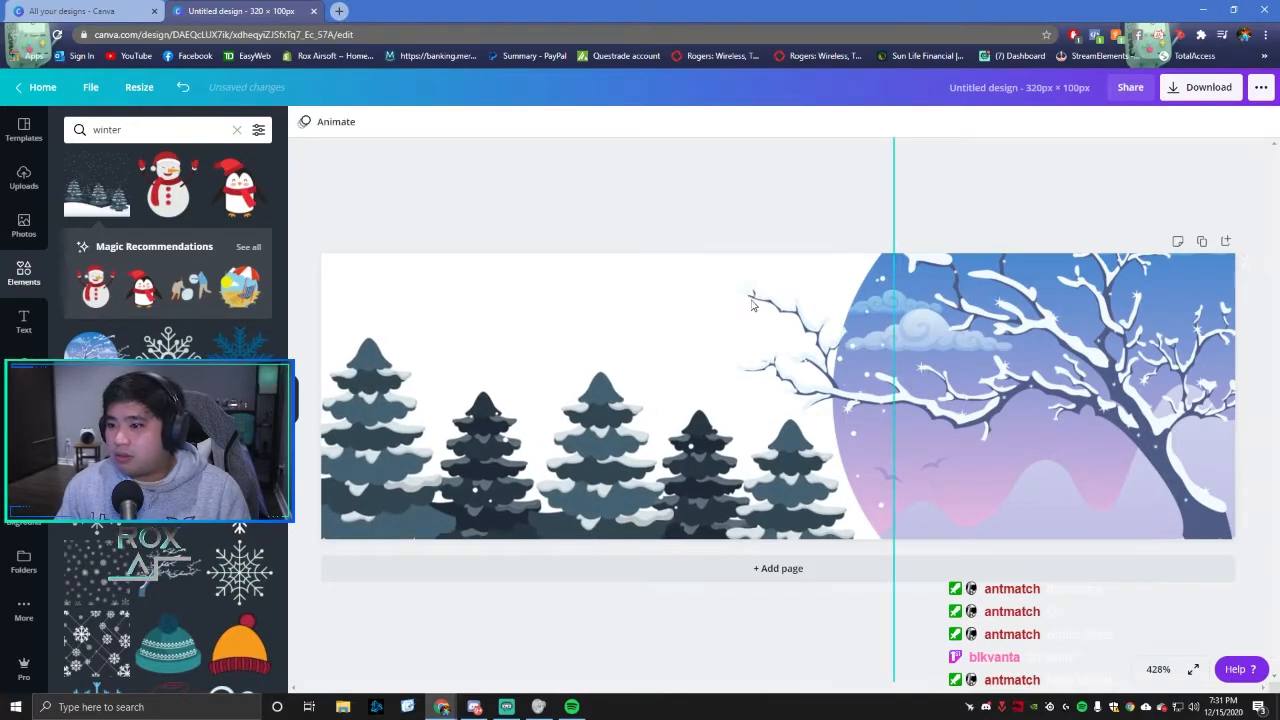
{"action": "double_click", "coordinate": [705, 314]}
{"action": "left_click", "coordinate": [1010, 202]}
{"action": "left_click", "coordinate": [1010, 202]}
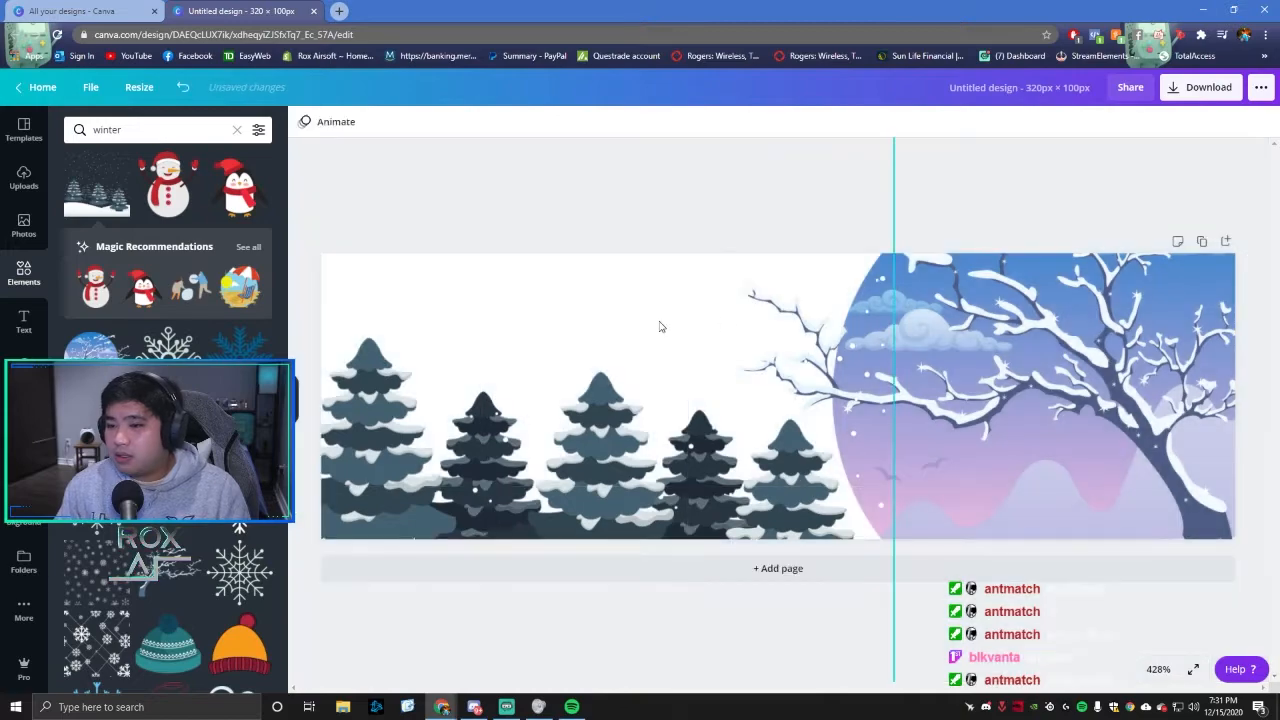
Step: Shift the pine trees graphic right over the circular tree graphic and set the page background to black
{"action": "left_click_drag", "start_coordinate": [590, 394], "coordinate": [806, 357]}
{"action": "left_click", "coordinate": [335, 185]}
{"action": "left_click", "coordinate": [391, 328]}
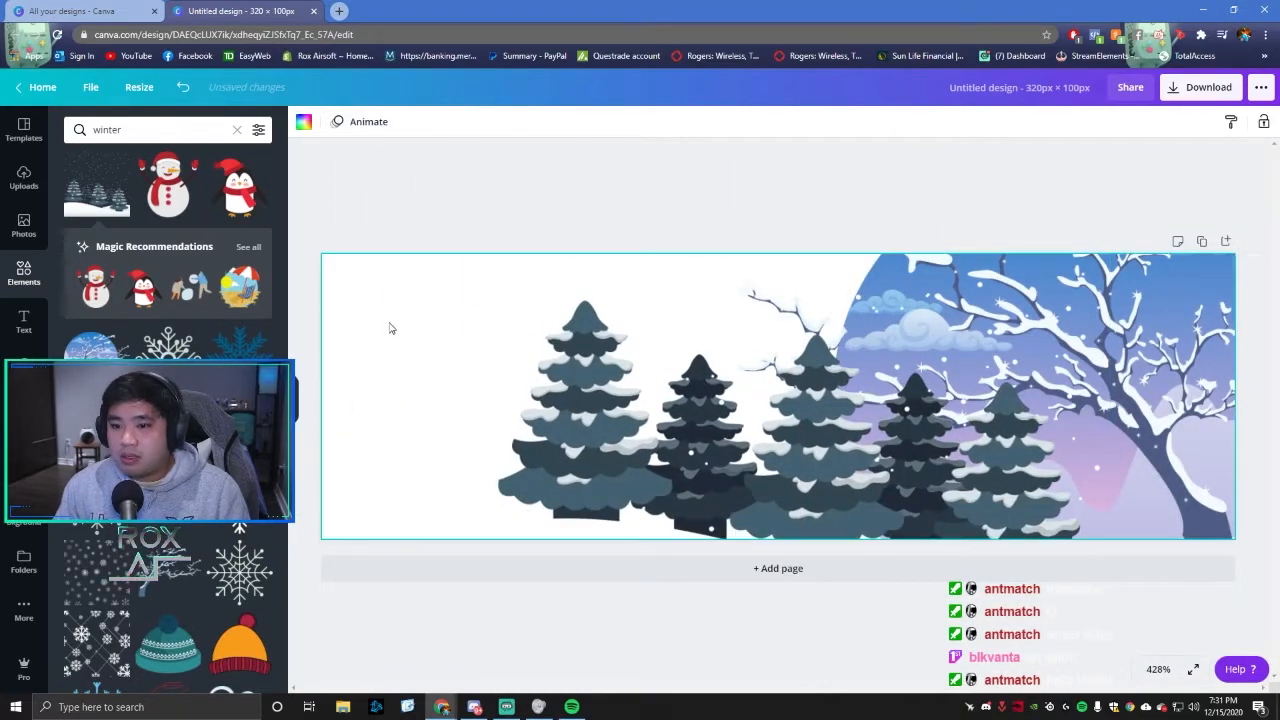
{"action": "left_click", "coordinate": [304, 122]}
{"action": "left_click", "coordinate": [78, 388]}
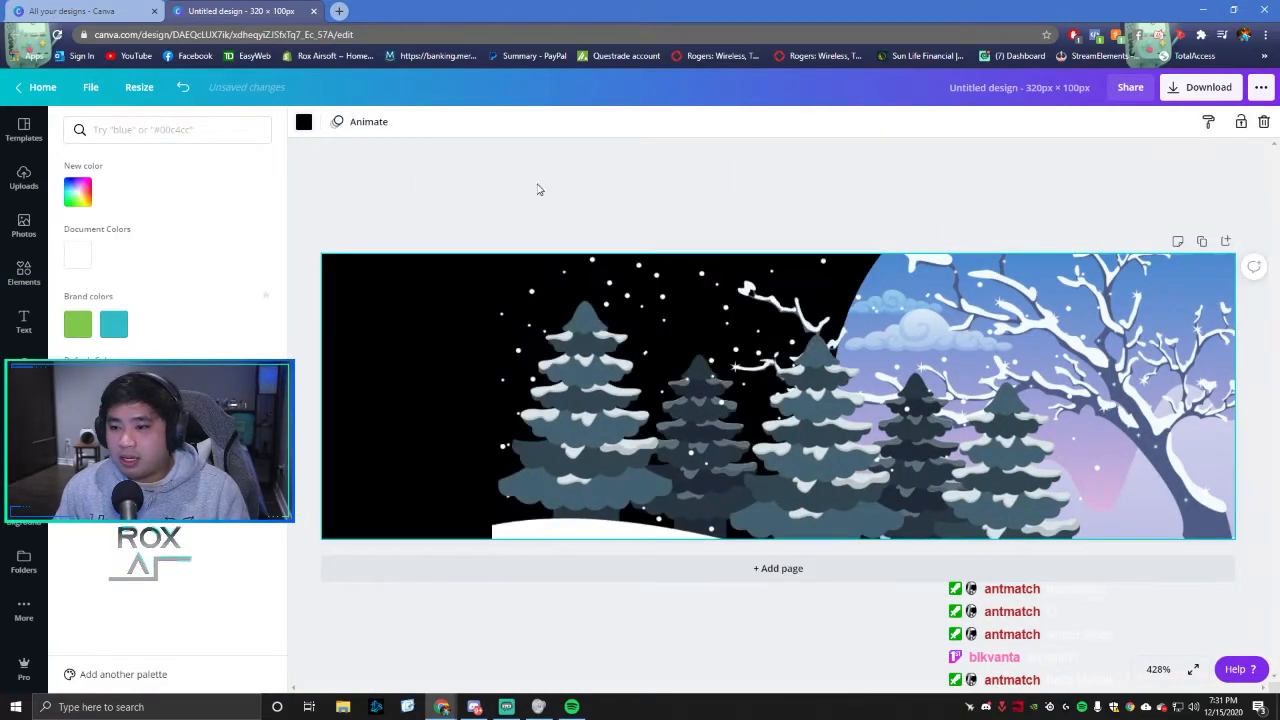
{"action": "left_click", "coordinate": [540, 189]}
Step: Move the pine trees graphic back to the page's left edge, and enlarge and reposition the circular tree graphic on the right part
{"action": "left_click_drag", "start_coordinate": [660, 422], "coordinate": [486, 456]}
{"action": "mouse_move", "coordinate": [1111, 420]}
{"action": "left_mouse_down"}
{"action": "mouse_move", "coordinate": [1069, 418]}
{"action": "mouse_move", "coordinate": [1094, 417]}
{"action": "left_mouse_up"}
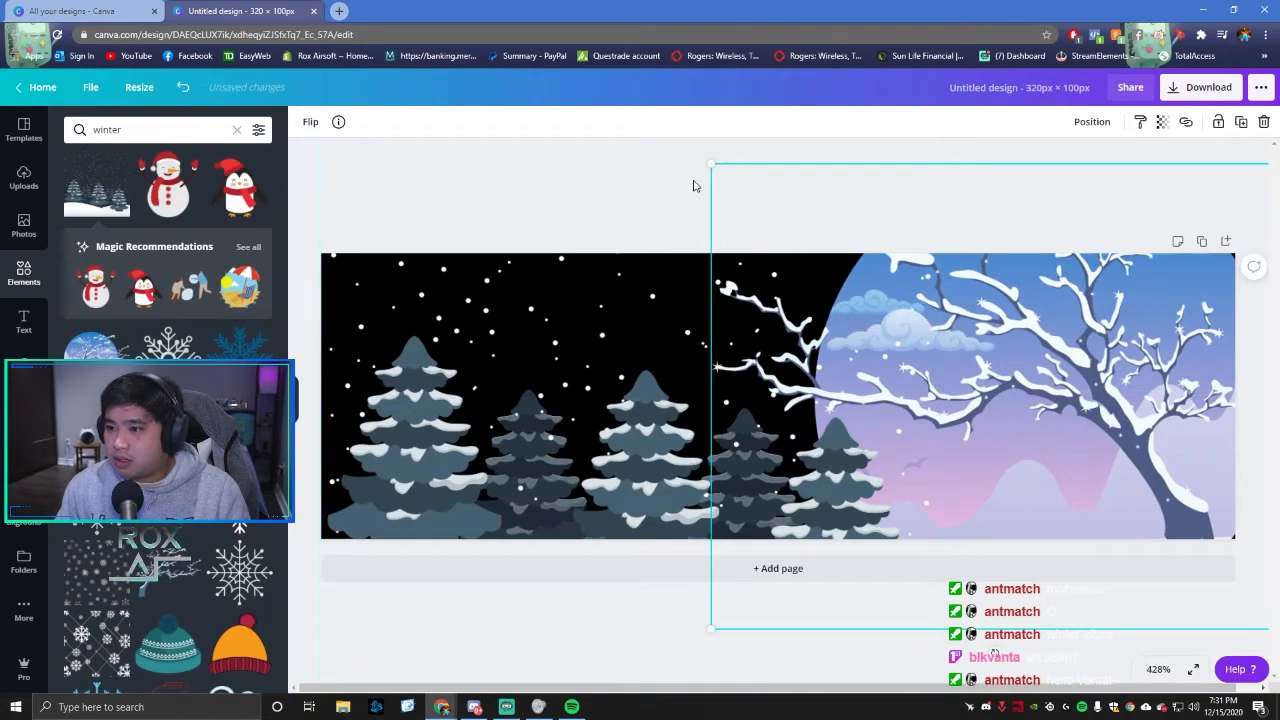
{"action": "left_click_drag", "start_coordinate": [710, 163], "coordinate": [543, 129]}
{"action": "left_click_drag", "start_coordinate": [996, 368], "coordinate": [1025, 427]}
{"action": "left_click", "coordinate": [631, 180]}
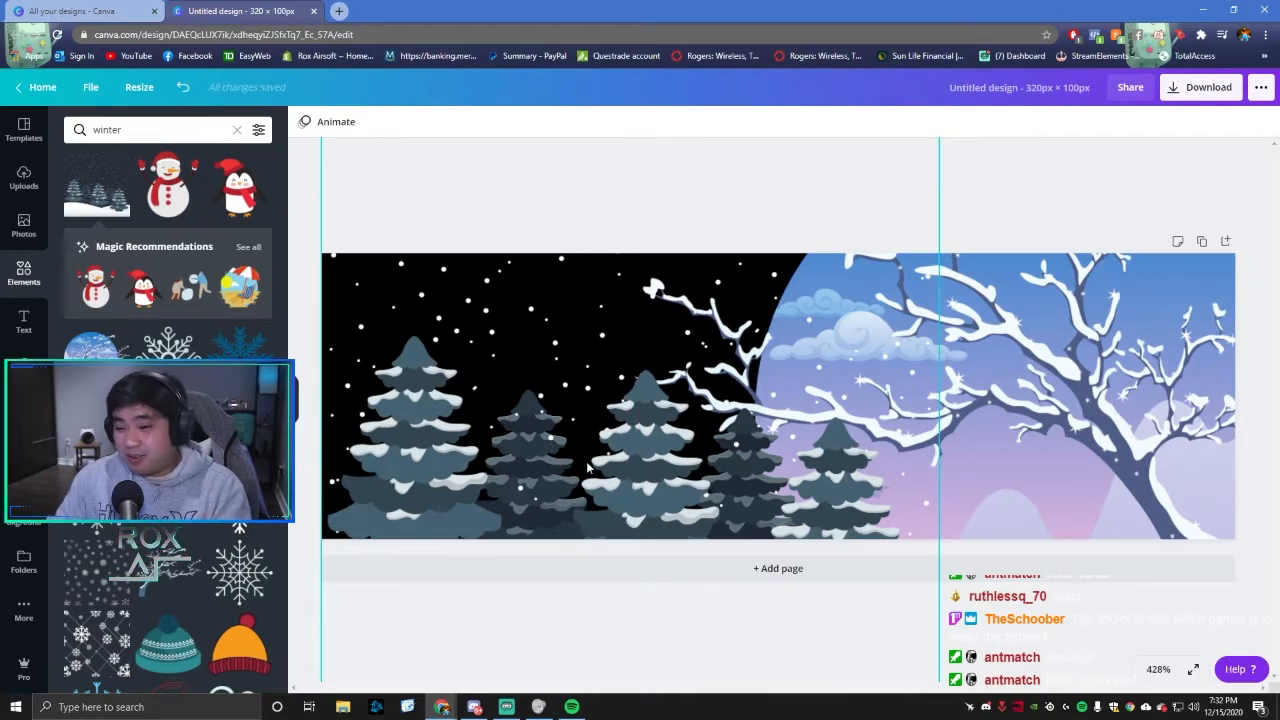
Step: Raise the pine trees graphic slightly and delete it from the page
{"action": "left_click_drag", "start_coordinate": [589, 467], "coordinate": [628, 445]}
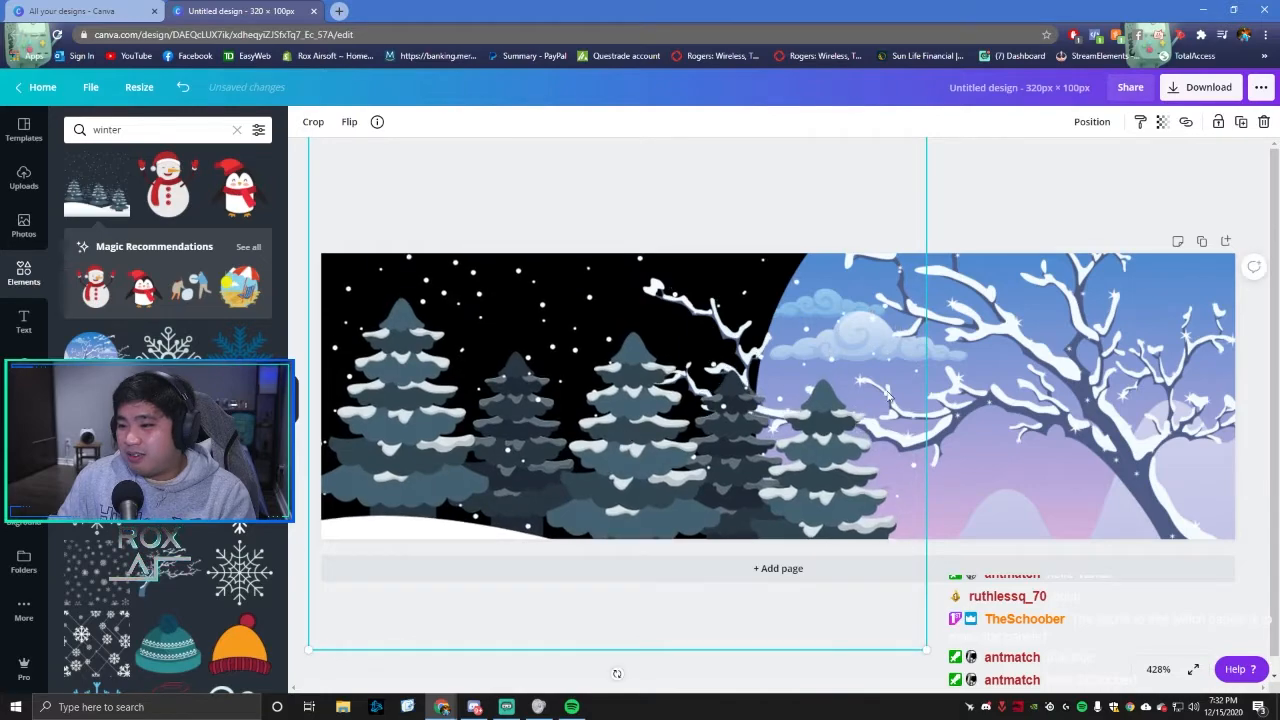
{"action": "left_click", "coordinate": [1048, 212]}
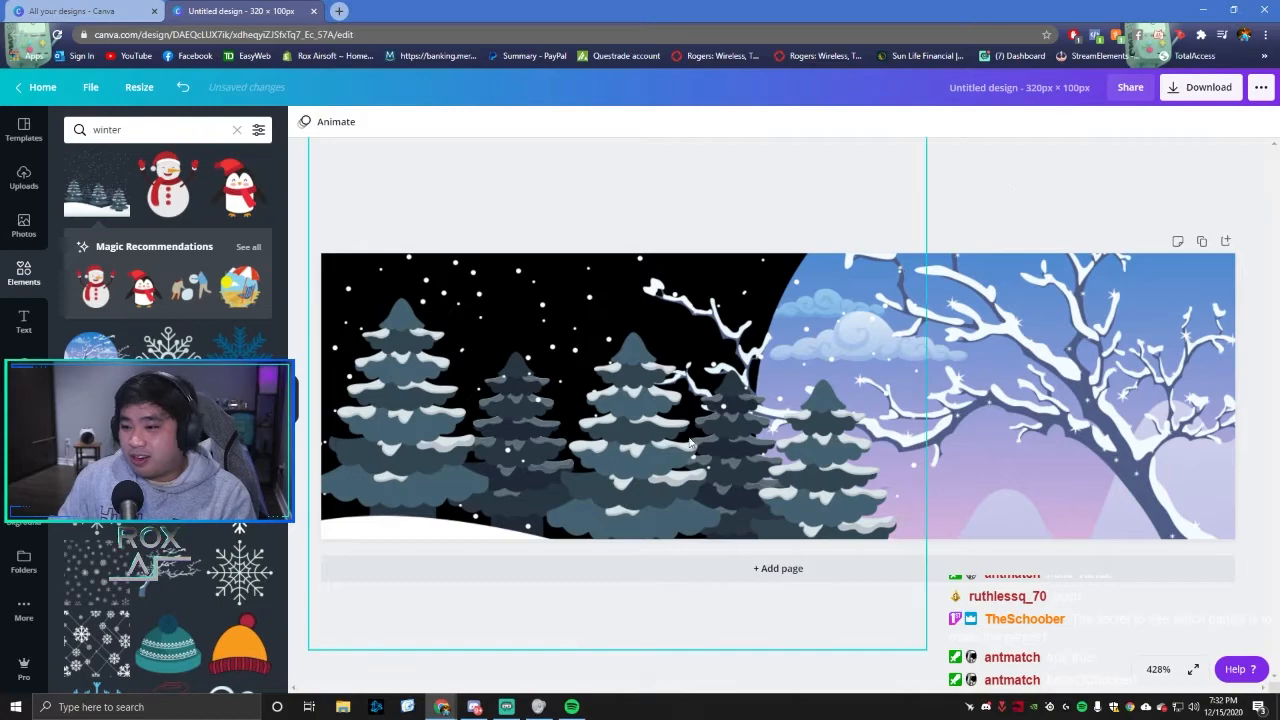
{"action": "left_click_drag", "start_coordinate": [686, 441], "coordinate": [683, 363]}
{"action": "key", "text": "Delete"}
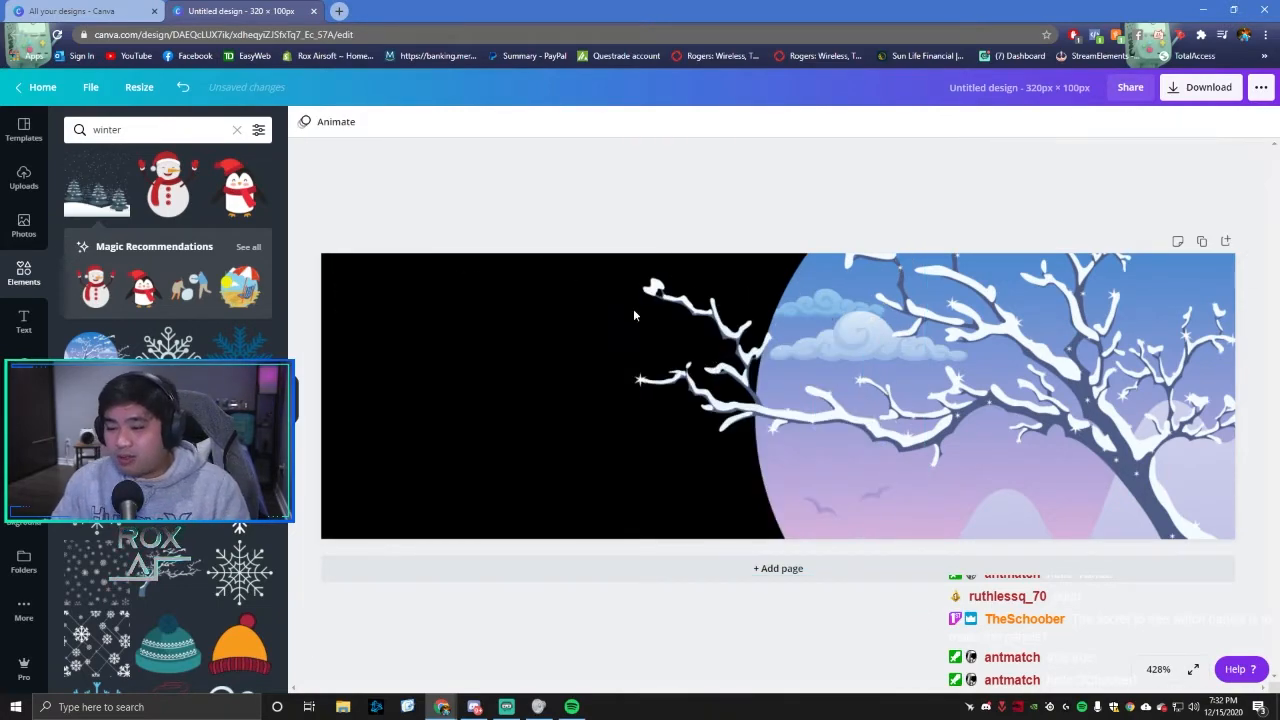
{"action": "left_click", "coordinate": [521, 376]}
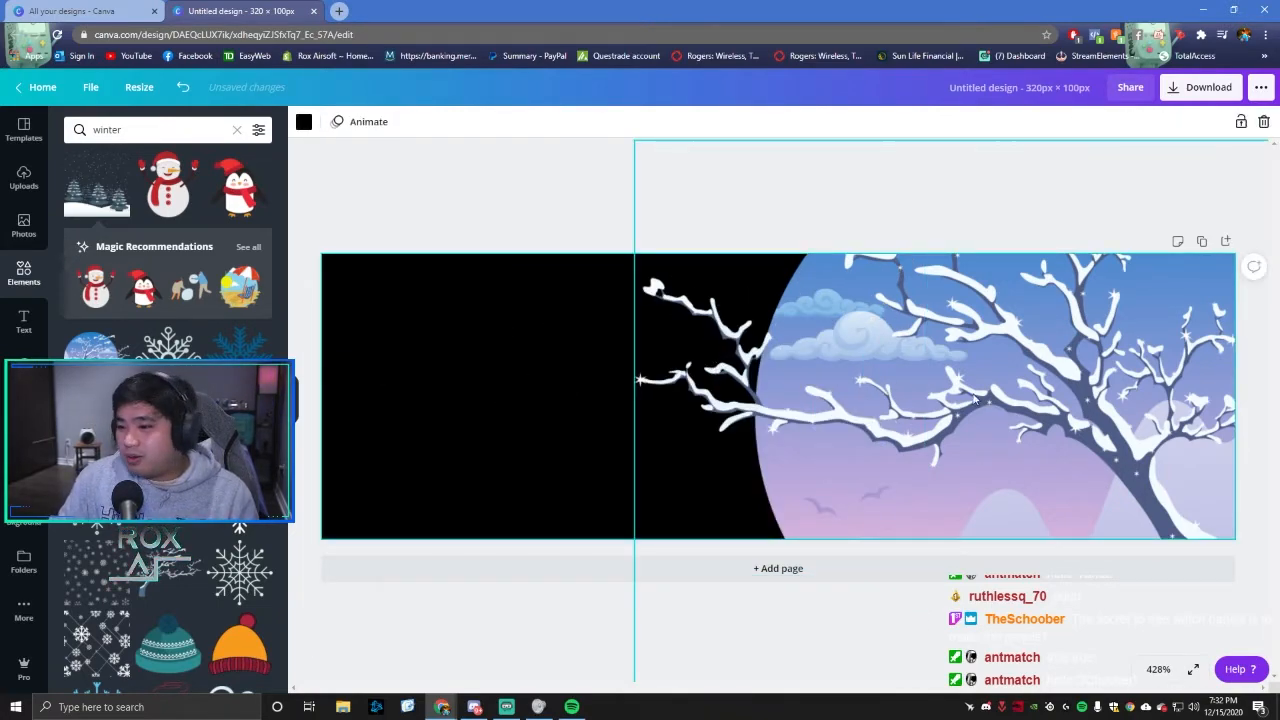
Step: Undo the recent graphic edits and the black page background, and delete the pine trees graphic from the white page
{"action": "key", "text": "ctrl+z"}
{"action": "key", "text": "ctrl+z"}
{"action": "key", "text": "ctrl+z"}
{"action": "key", "text": "ctrl+z"}
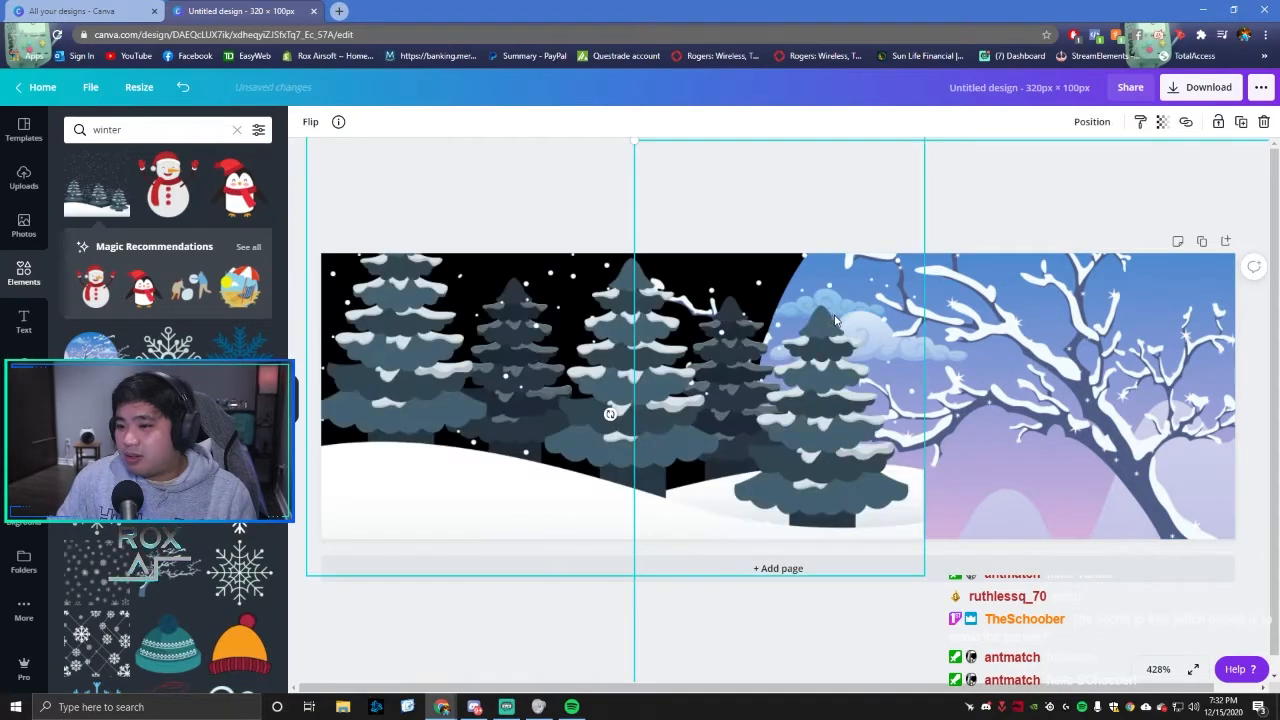
{"action": "key", "text": "ctrl+z"}
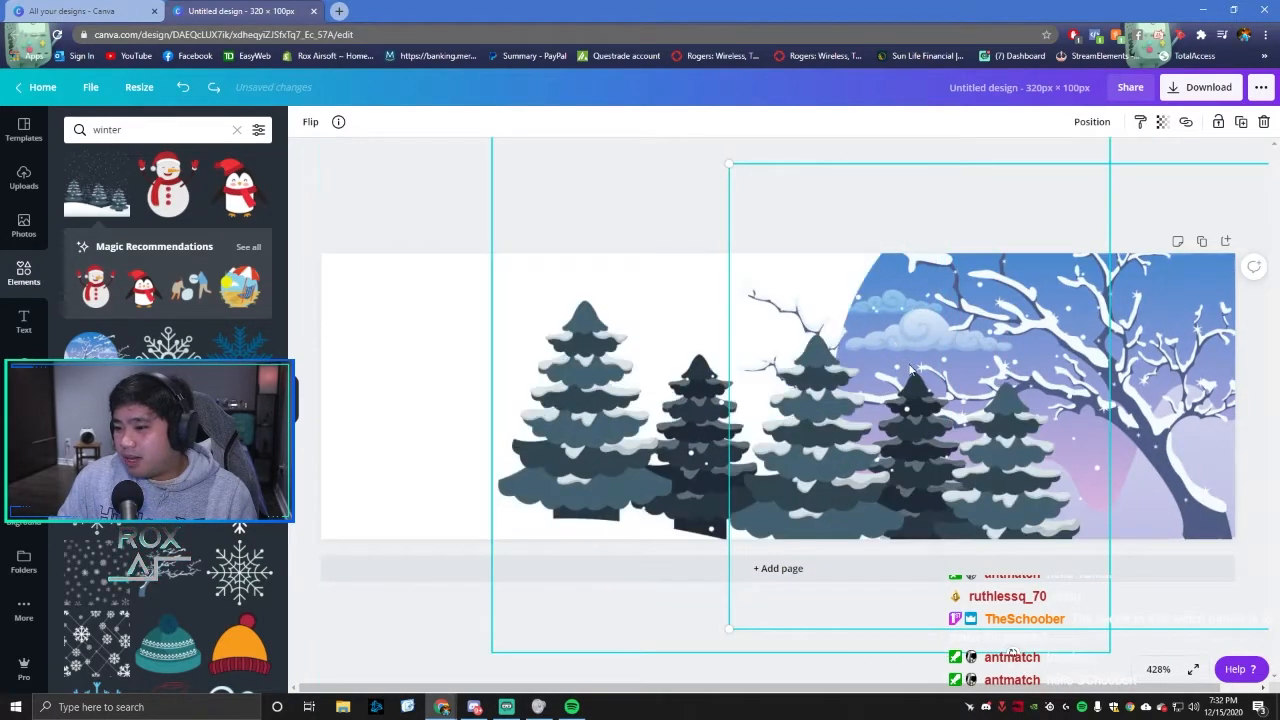
{"action": "left_click", "coordinate": [672, 441]}
{"action": "key", "text": "Delete"}
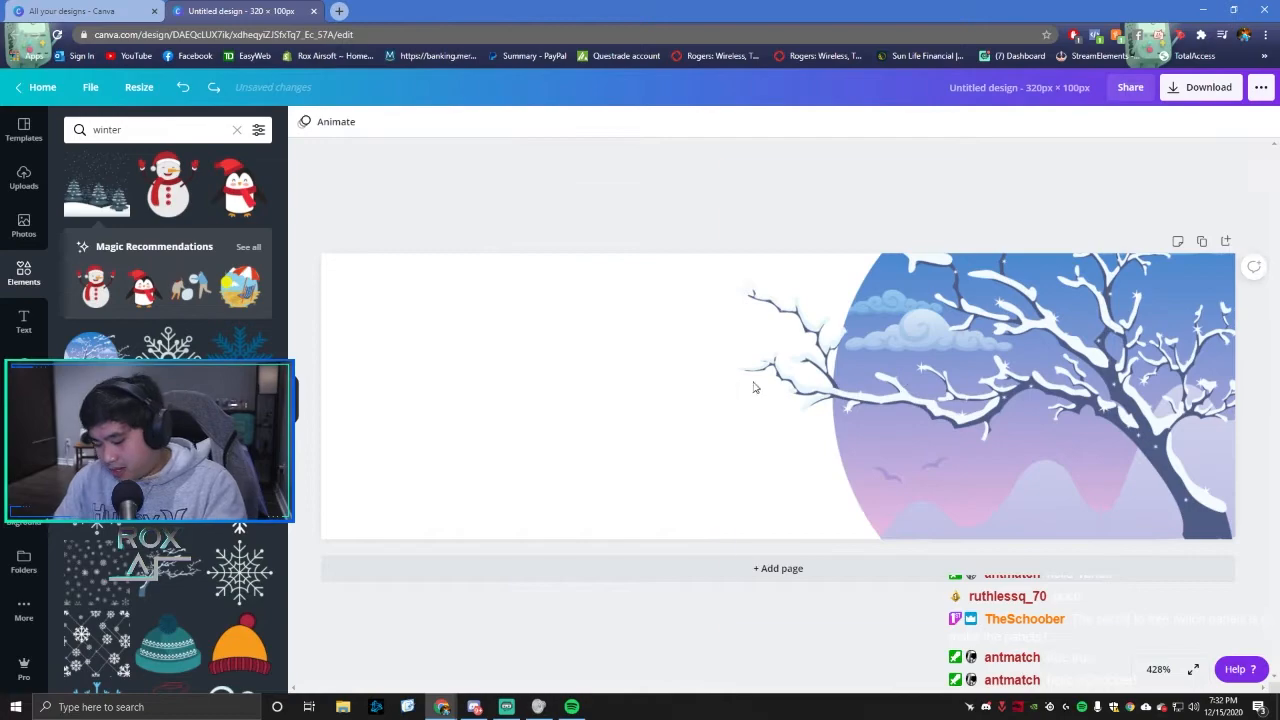
Step: Flip the circular tree graphic horizontally and move it to the left part of the page
{"action": "left_click_drag", "start_coordinate": [1059, 389], "coordinate": [870, 389]}
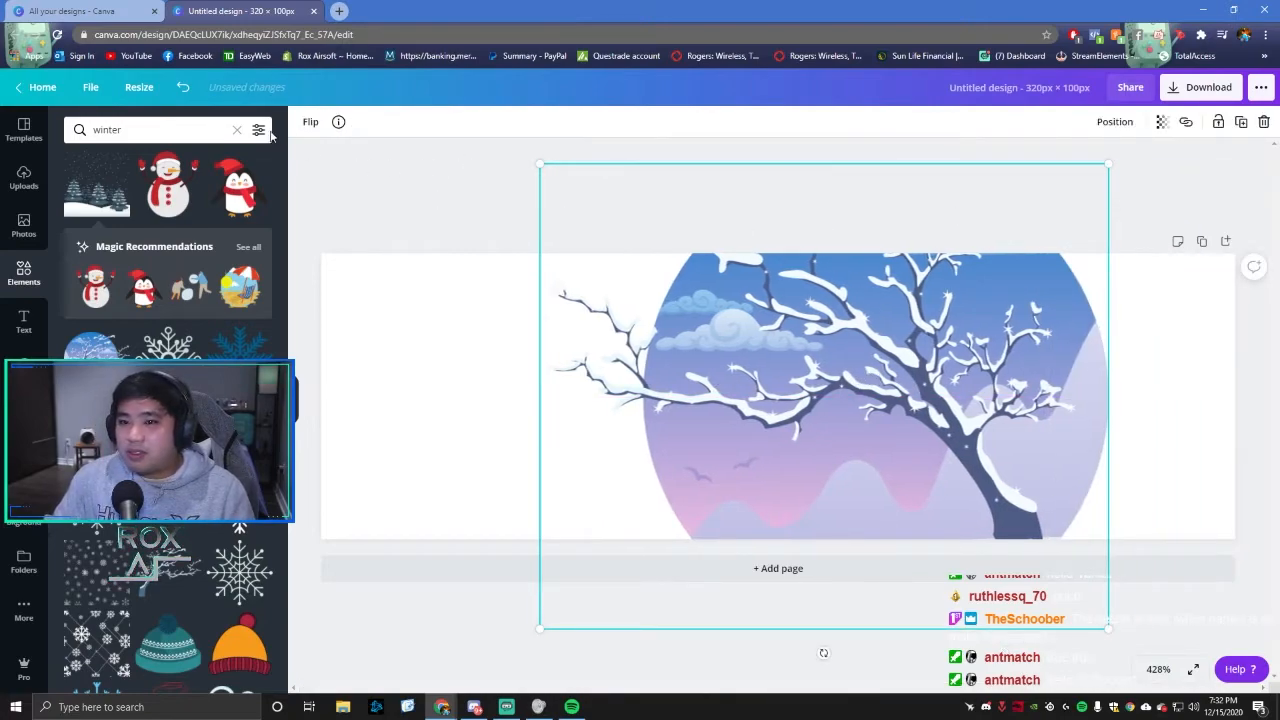
{"action": "left_click", "coordinate": [310, 121]}
{"action": "left_click", "coordinate": [340, 157]}
{"action": "left_click_drag", "start_coordinate": [803, 393], "coordinate": [587, 413]}
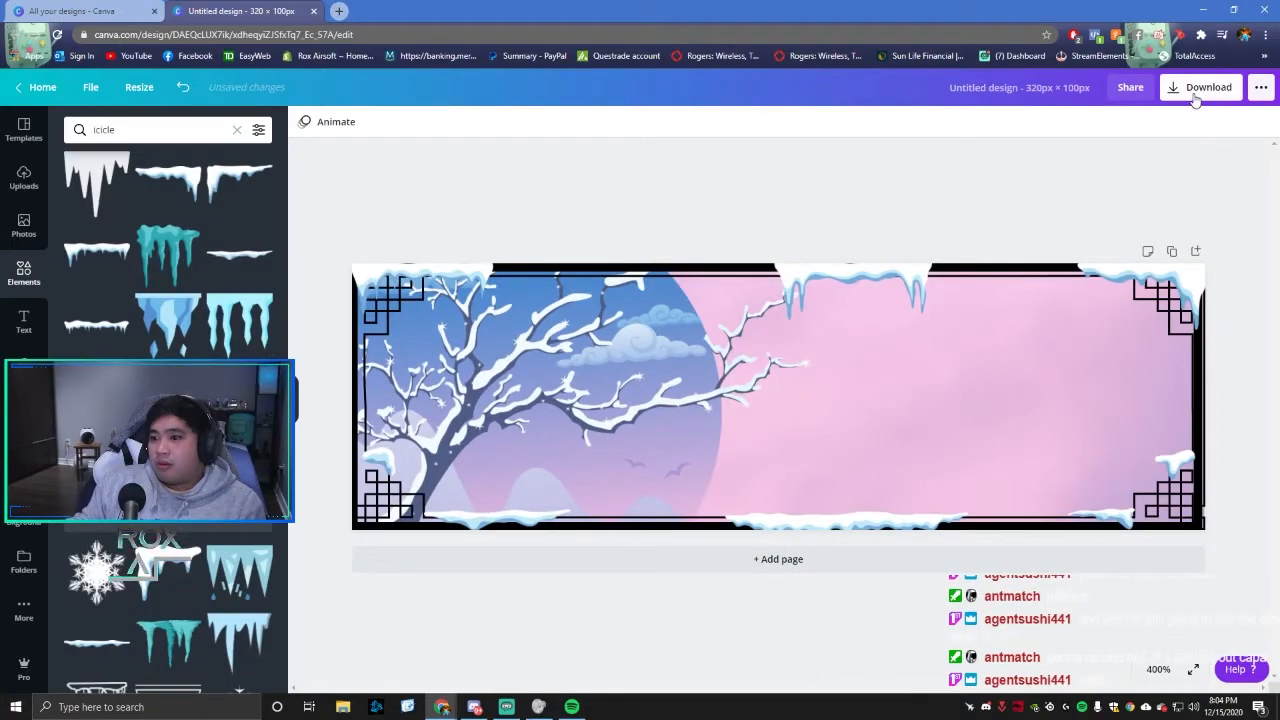
{"action": "left_click", "coordinate": [479, 264]}
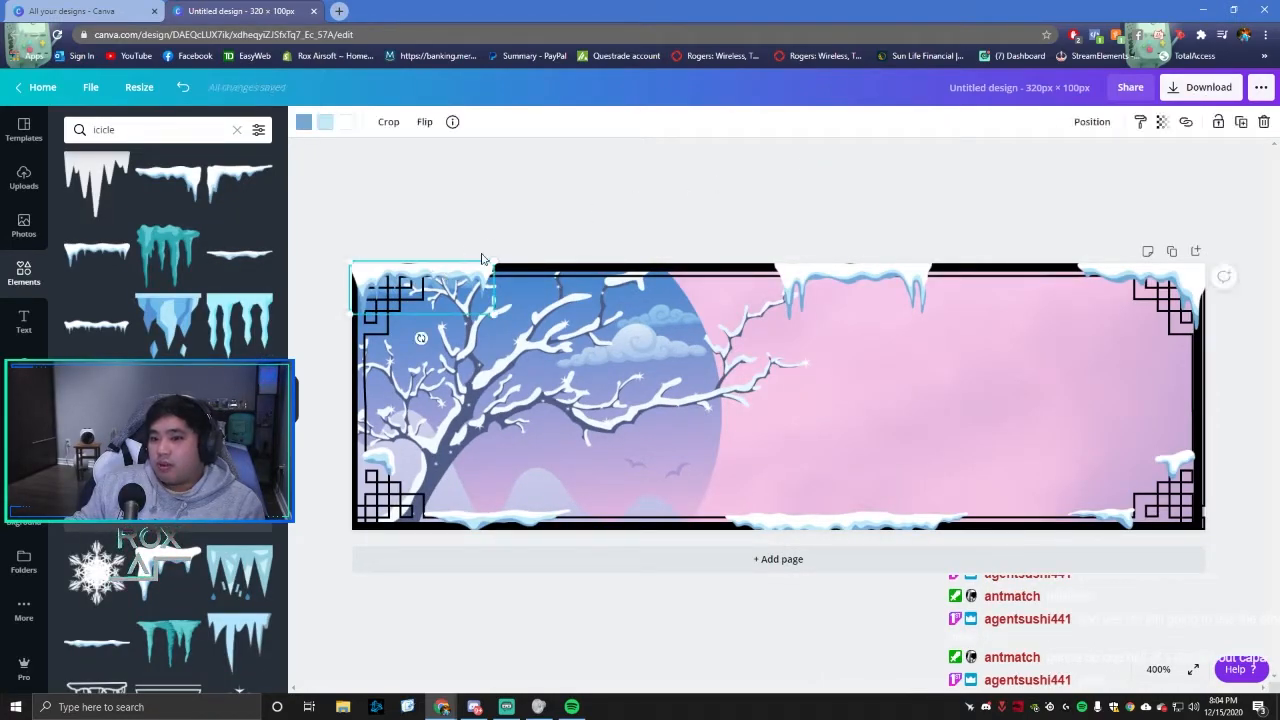
{"action": "left_click", "coordinate": [1096, 146]}
{"action": "left_click", "coordinate": [1219, 90]}
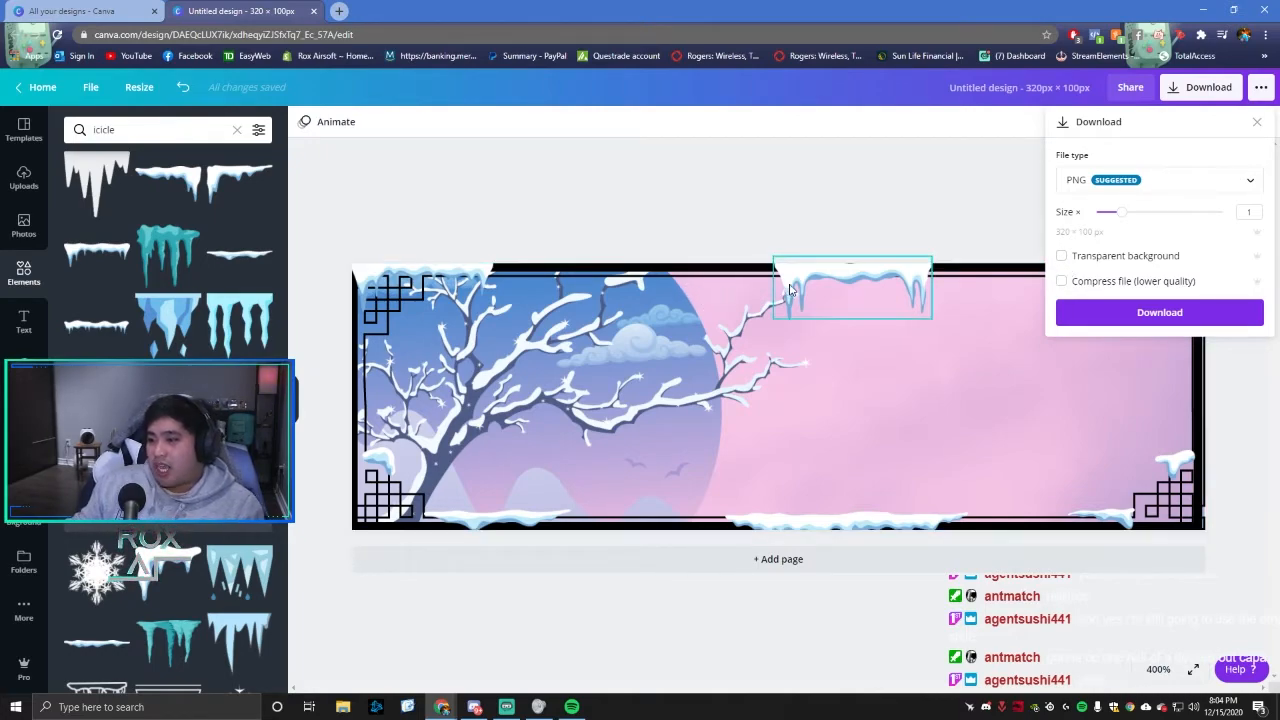
{"action": "left_click", "coordinate": [1077, 347]}
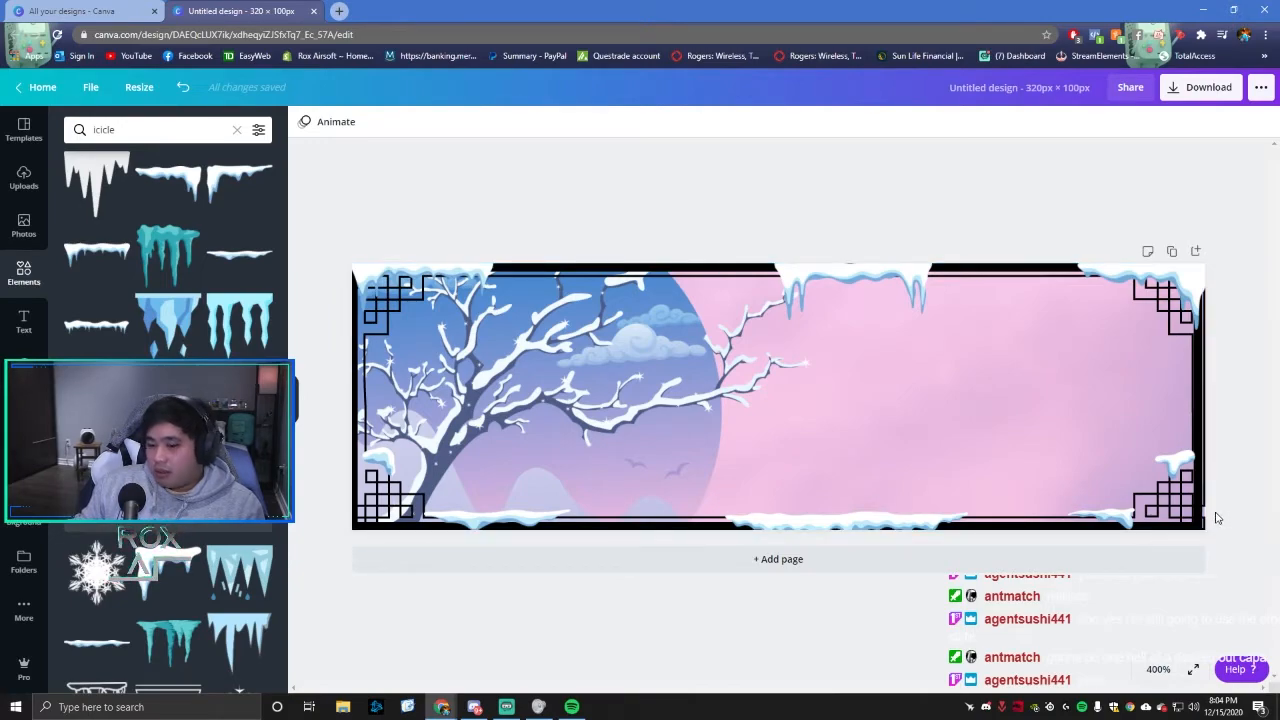
Step: Undo the last three edits to the panel design and redo them
{"action": "key", "text": "ctrl+z"}
{"action": "key", "text": "ctrl+z"}
{"action": "key", "text": "ctrl+z"}
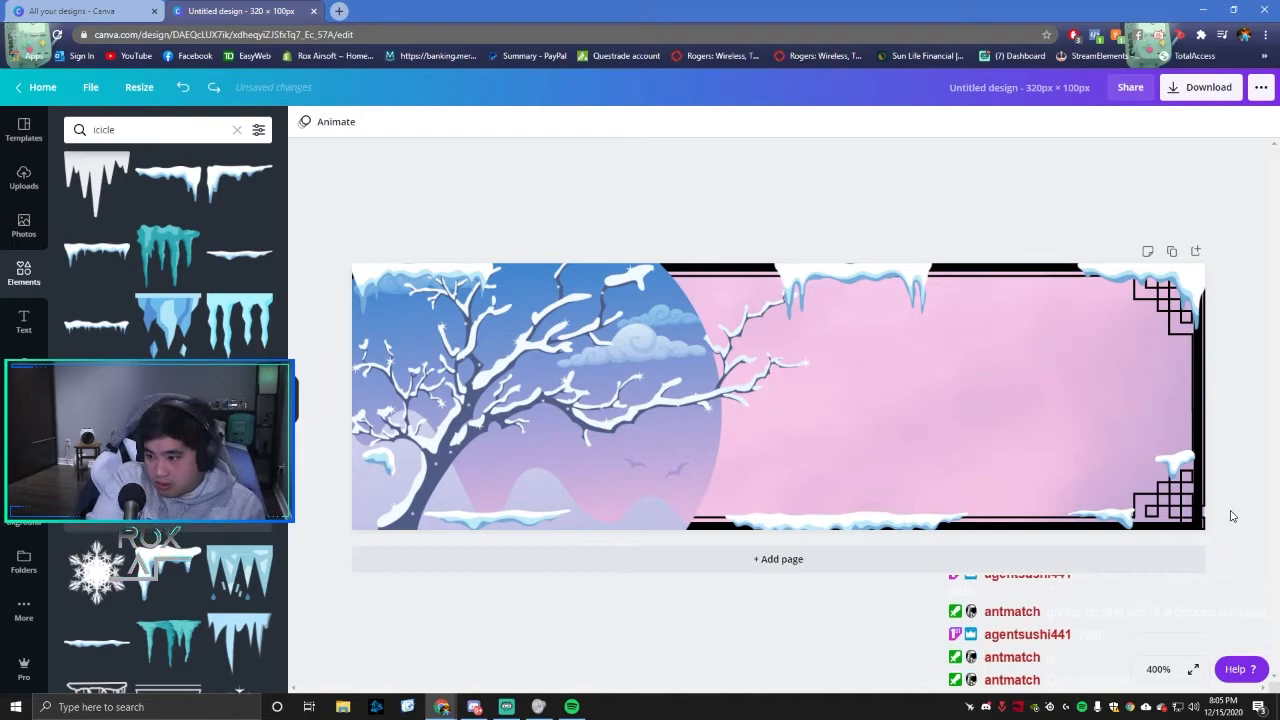
{"action": "key", "text": "ctrl+y"}
{"action": "key", "text": "ctrl+y"}
{"action": "key", "text": "ctrl+y"}
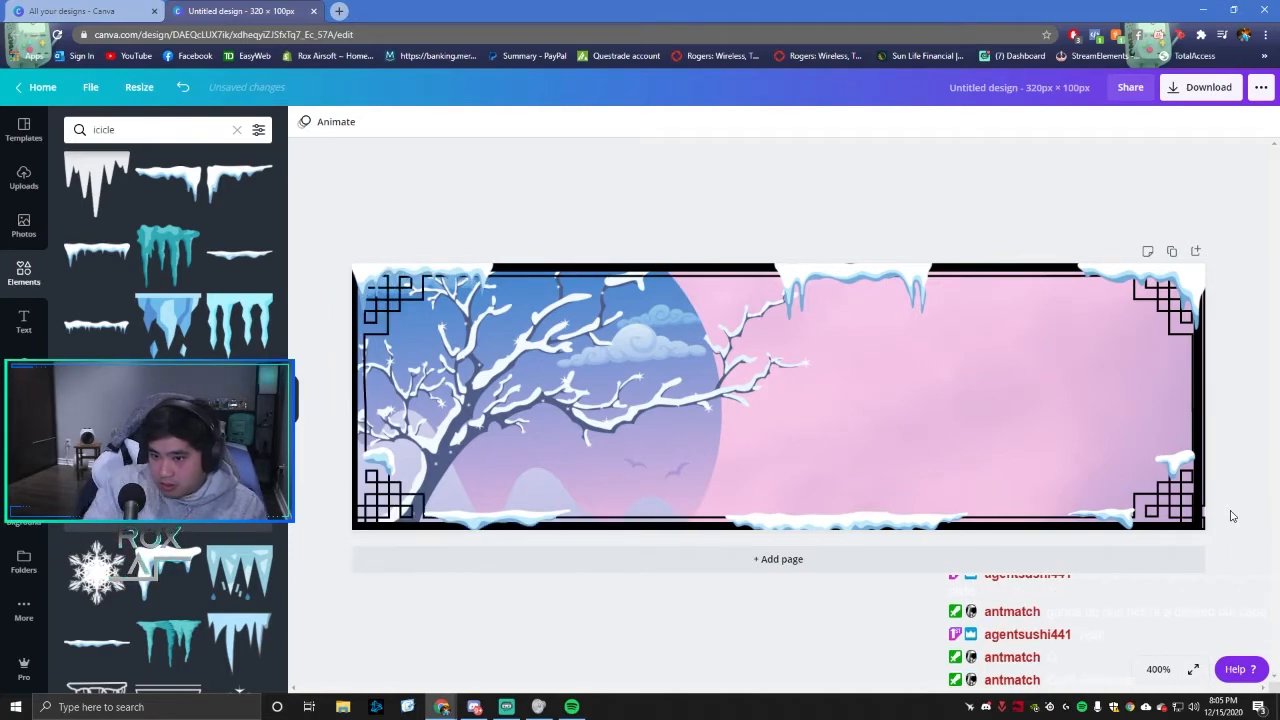
Step: Send the black frame graphic one layer backward and adjust the frame at the page's bottom-right corner
{"action": "left_click_drag", "start_coordinate": [1188, 515], "coordinate": [1176, 507]}
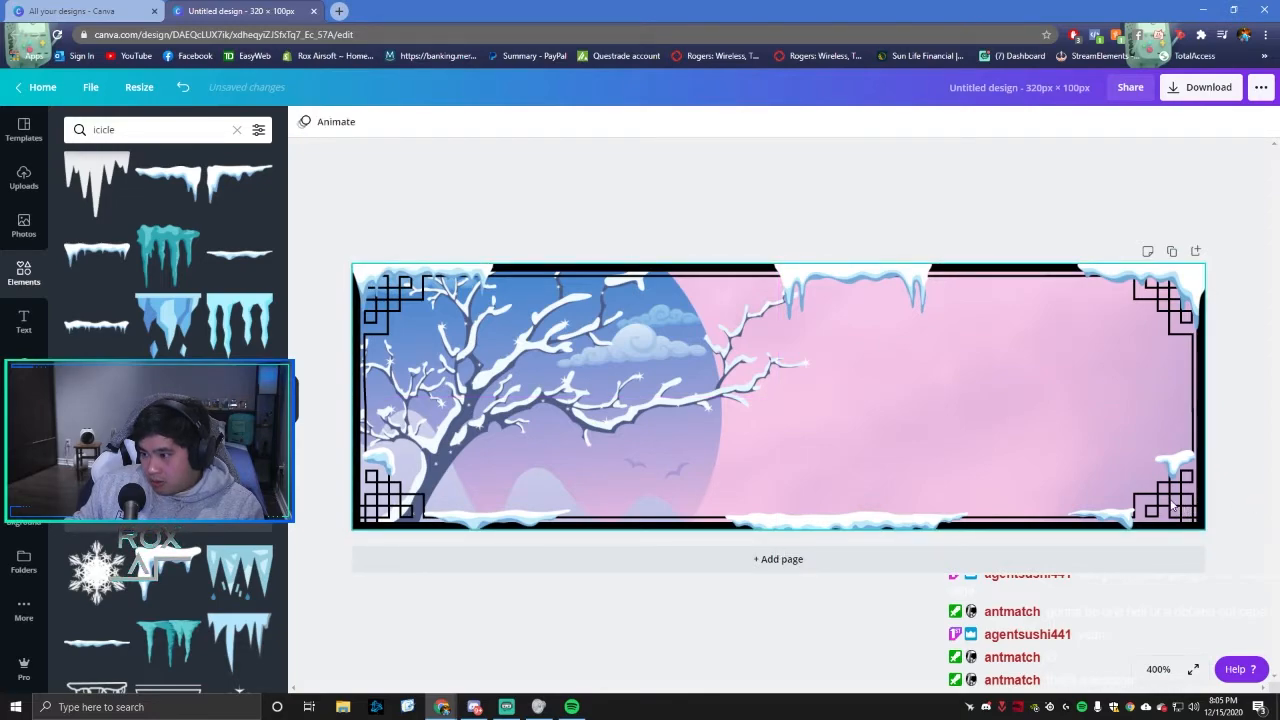
{"action": "left_click", "coordinate": [1092, 122]}
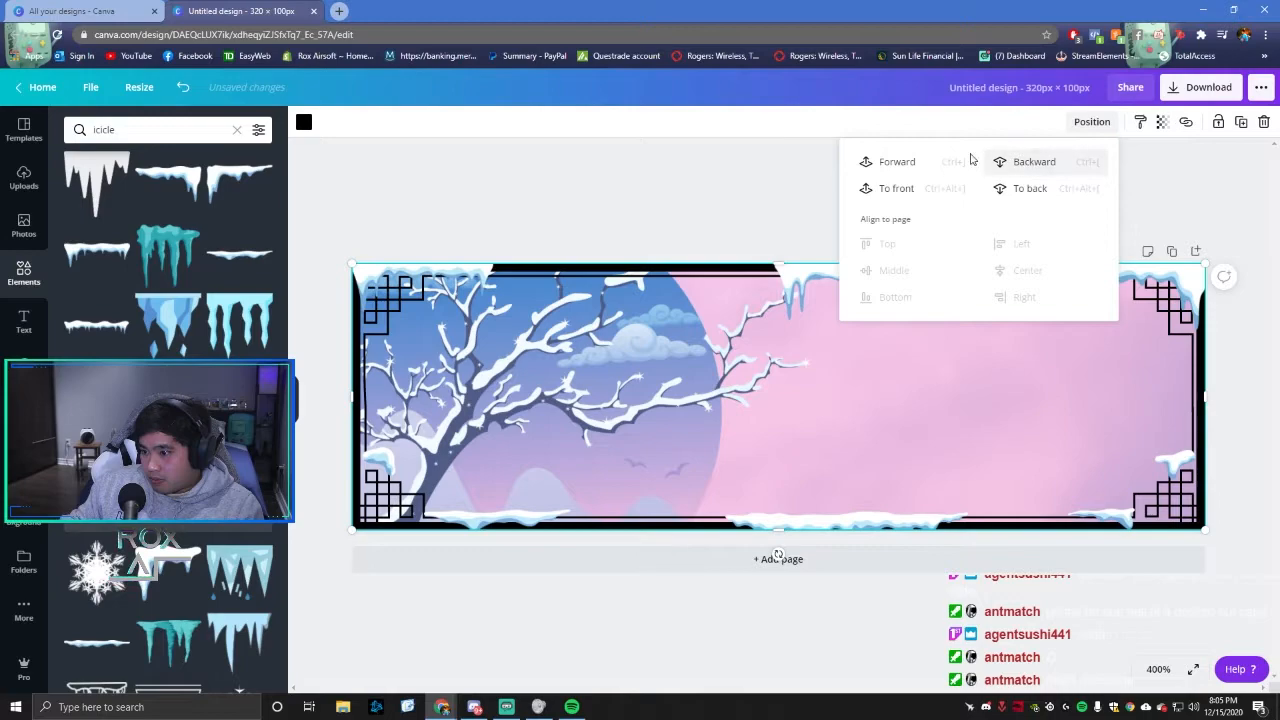
{"action": "left_click", "coordinate": [1034, 163]}
{"action": "left_click_drag", "start_coordinate": [1185, 510], "coordinate": [1208, 533]}
{"action": "left_click", "coordinate": [1257, 483]}
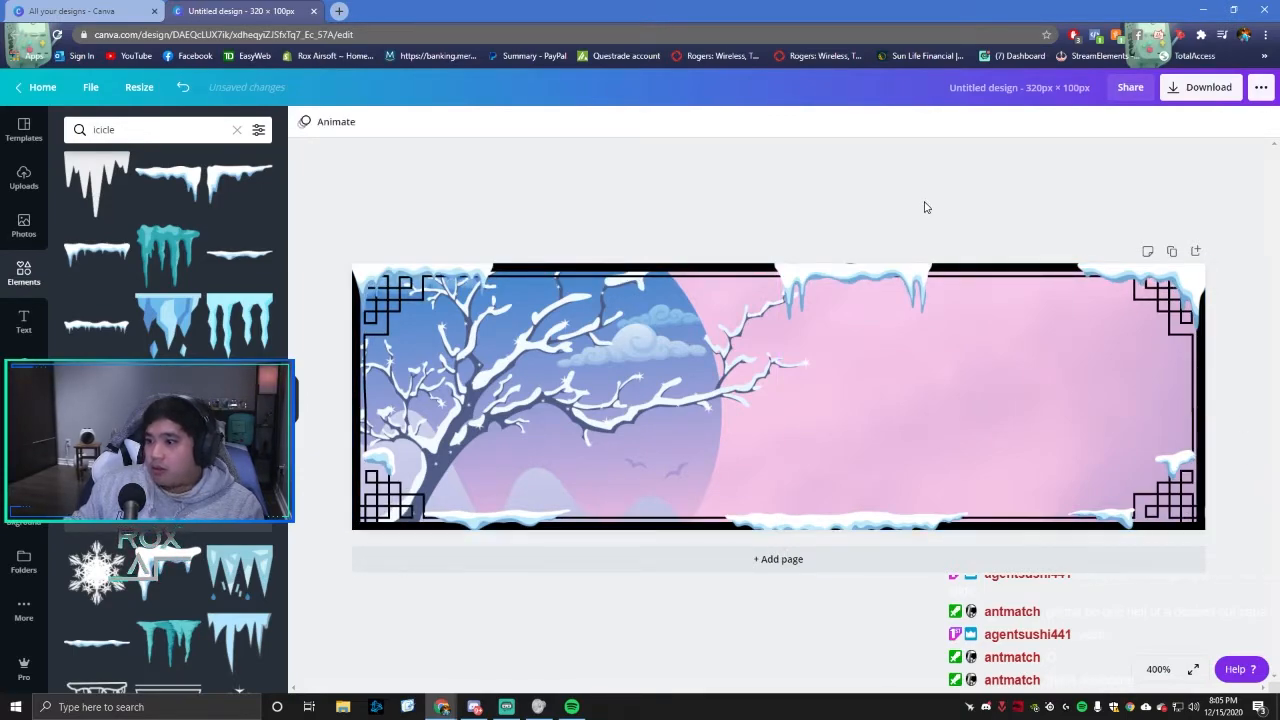
Step: Download the panel as a 320 × 100 px PNG and show the file in the Downloads folder
{"action": "left_click", "coordinate": [1206, 87]}
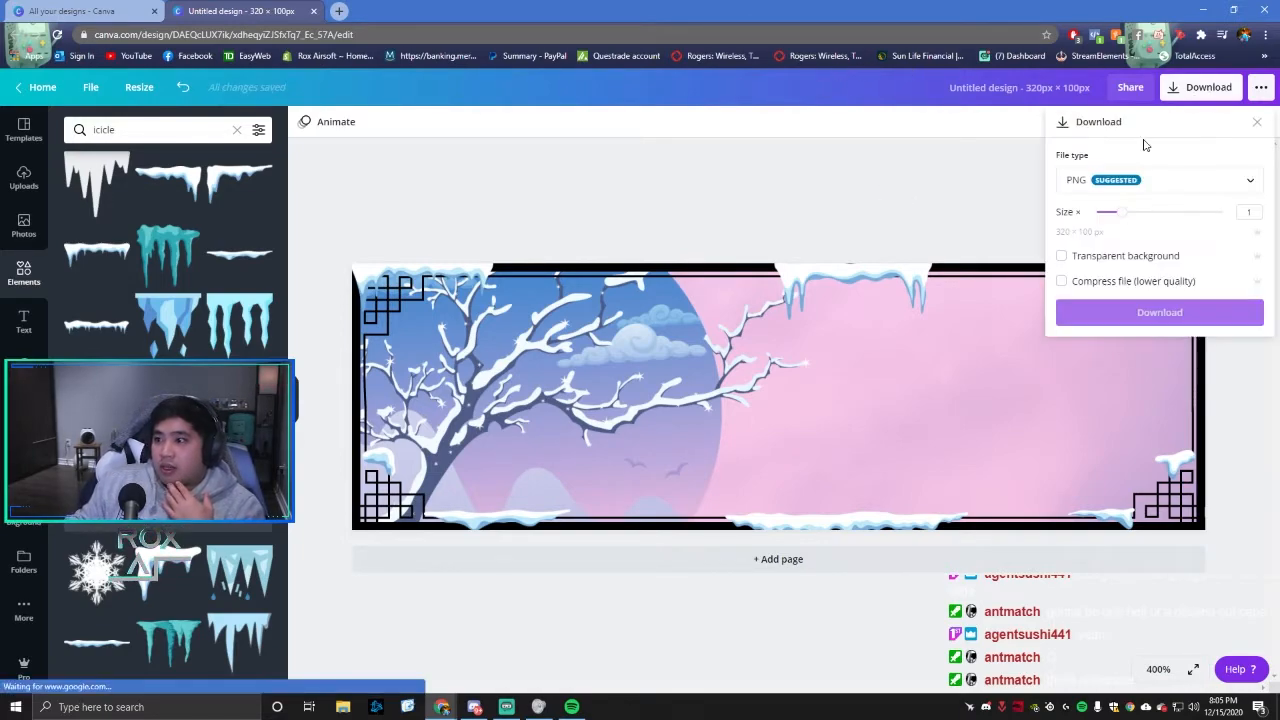
{"action": "left_click", "coordinate": [1140, 313]}
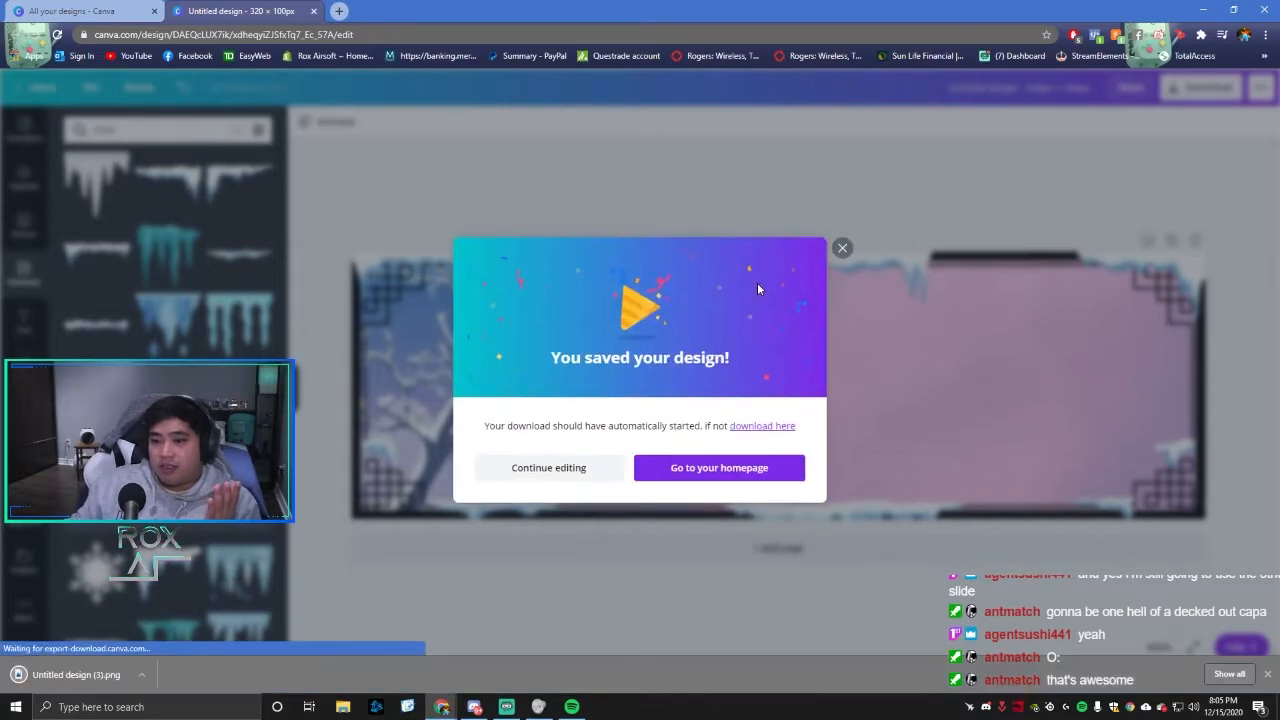
{"action": "left_click", "coordinate": [142, 675]}
{"action": "left_click", "coordinate": [205, 628]}
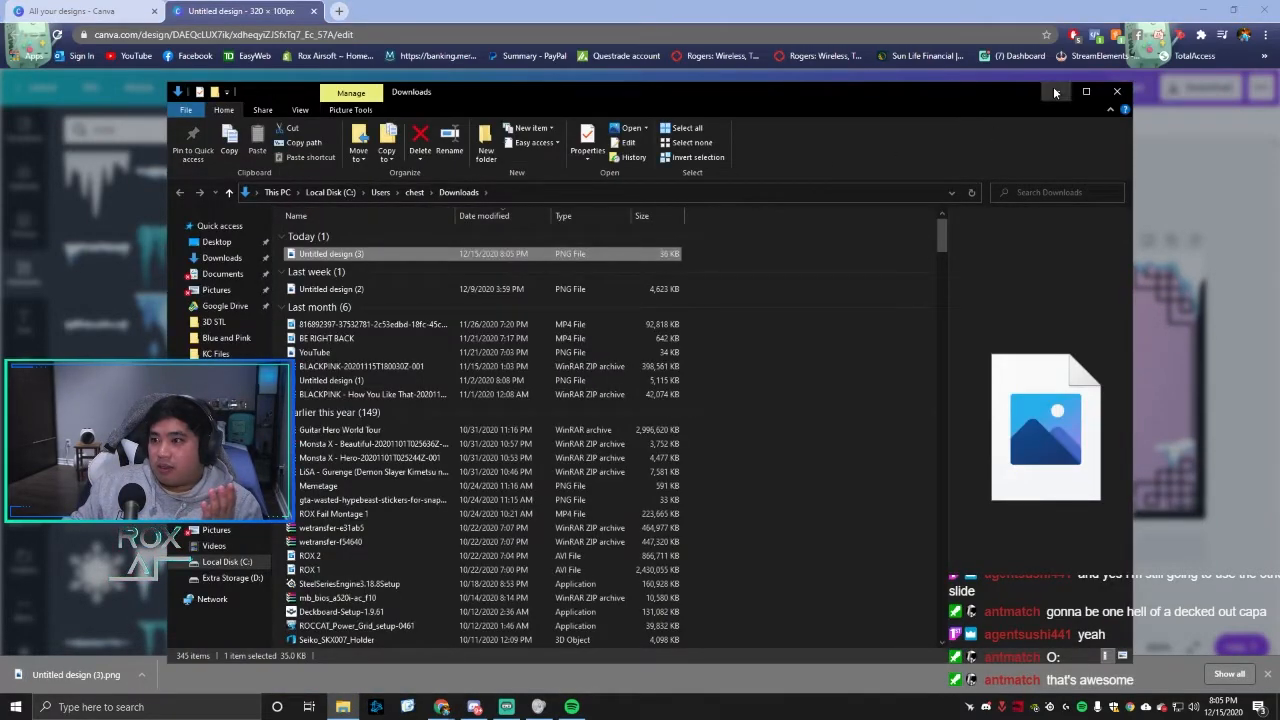
{"action": "left_click", "coordinate": [1054, 92]}
{"action": "left_click", "coordinate": [845, 248]}
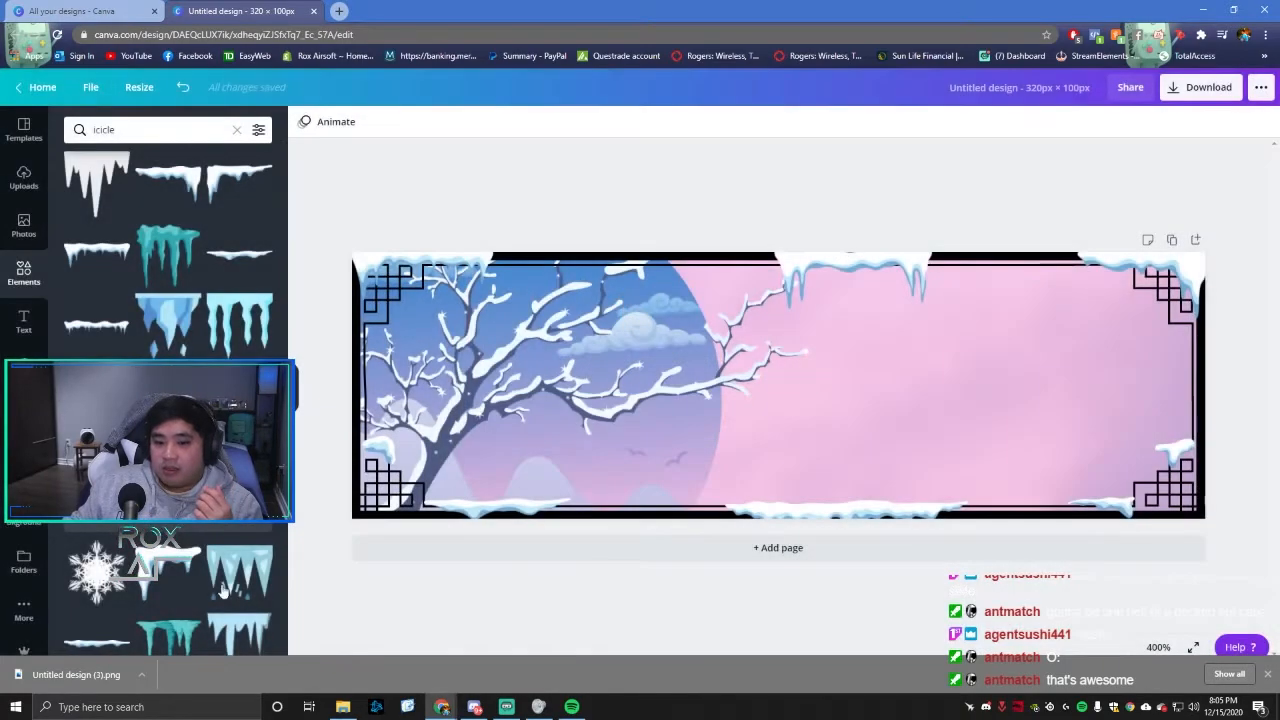
Step: View the downloaded PNG in Photos and close the viewer
{"action": "left_click", "coordinate": [142, 675]}
{"action": "left_click", "coordinate": [201, 612]}
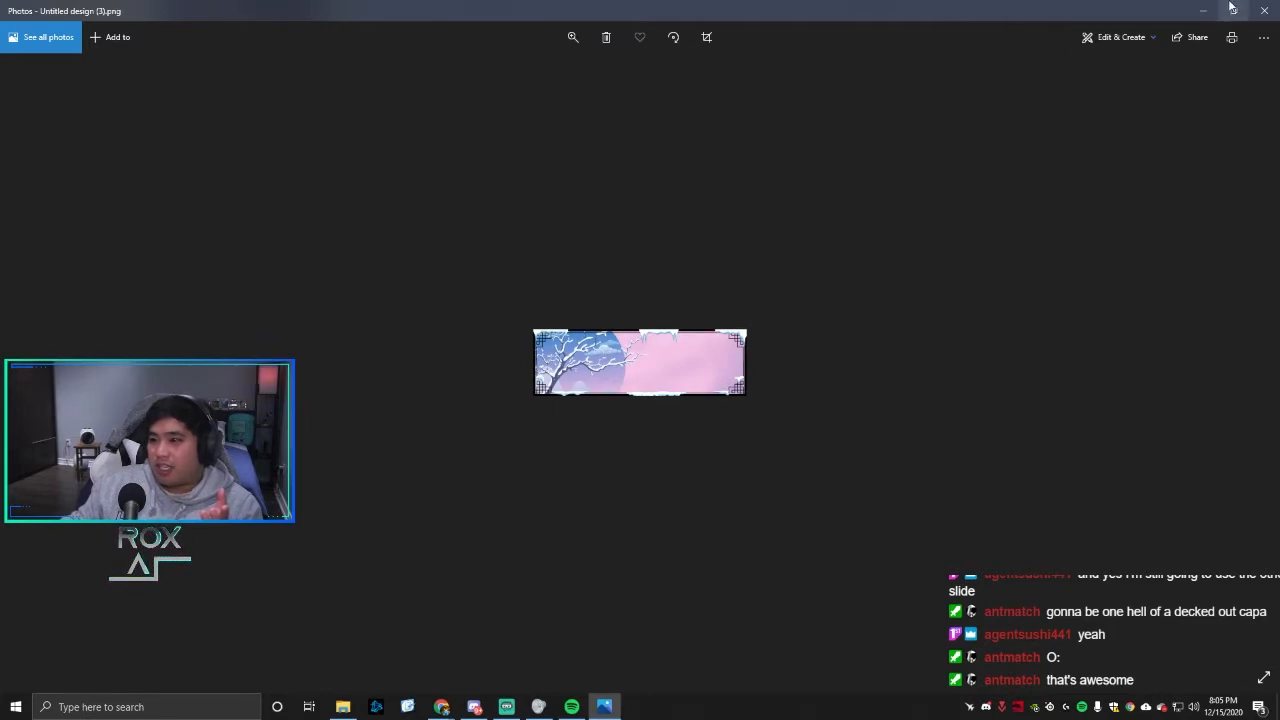
{"action": "left_click", "coordinate": [1259, 10]}
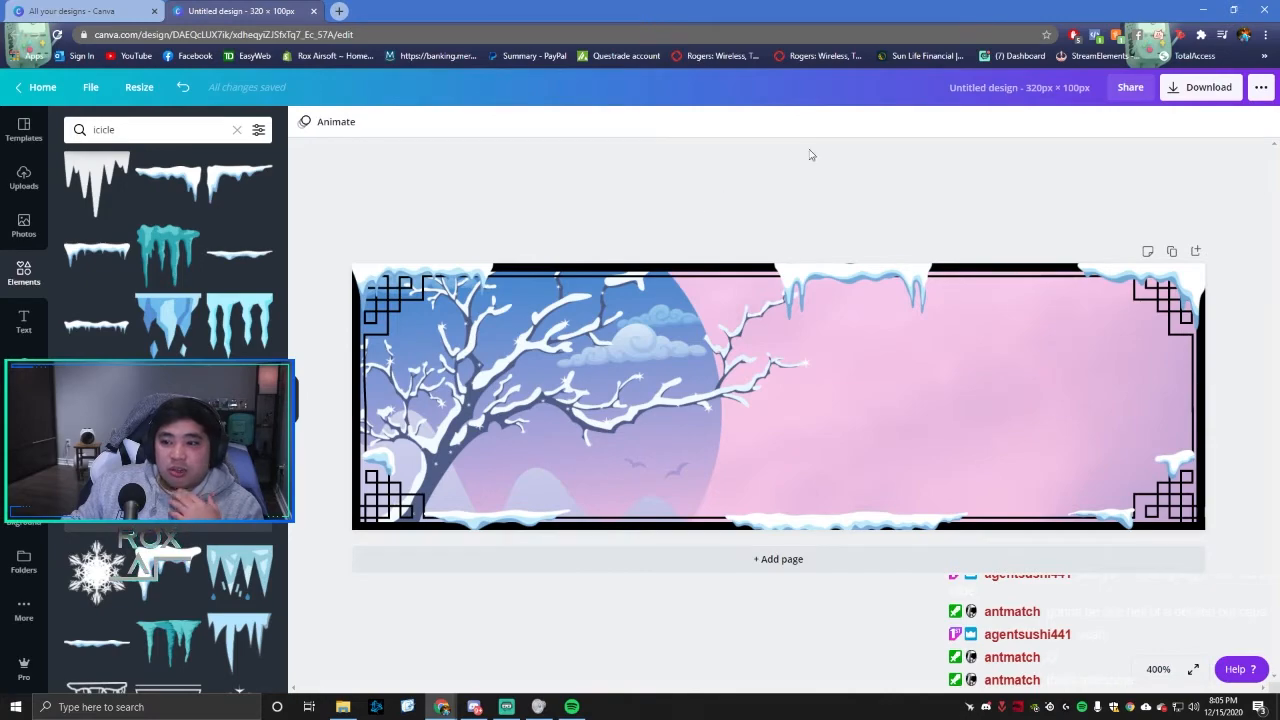
Step: Rename the newest PNG file in the Downloads folder as Winter Panel
{"action": "left_click", "coordinate": [342, 707]}
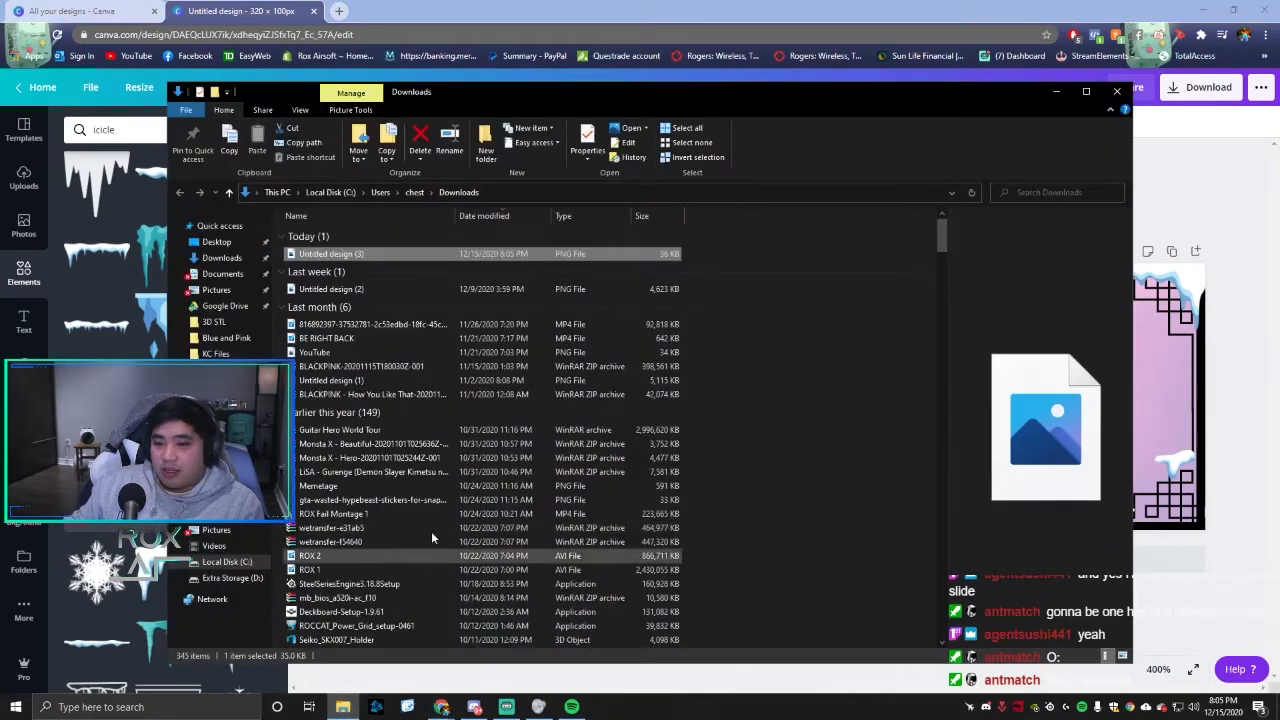
{"action": "left_click", "coordinate": [318, 255]}
{"action": "type", "text": "Wiun"}
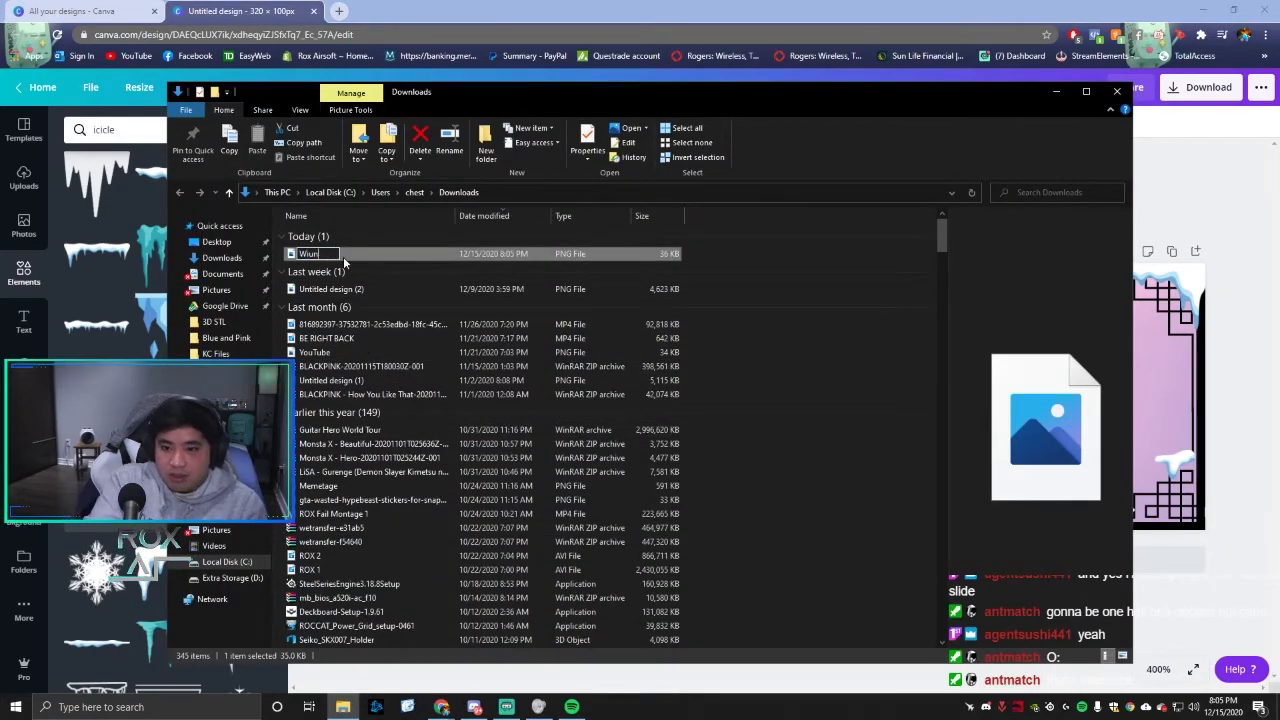
{"action": "type", "text": "inter Pa"}
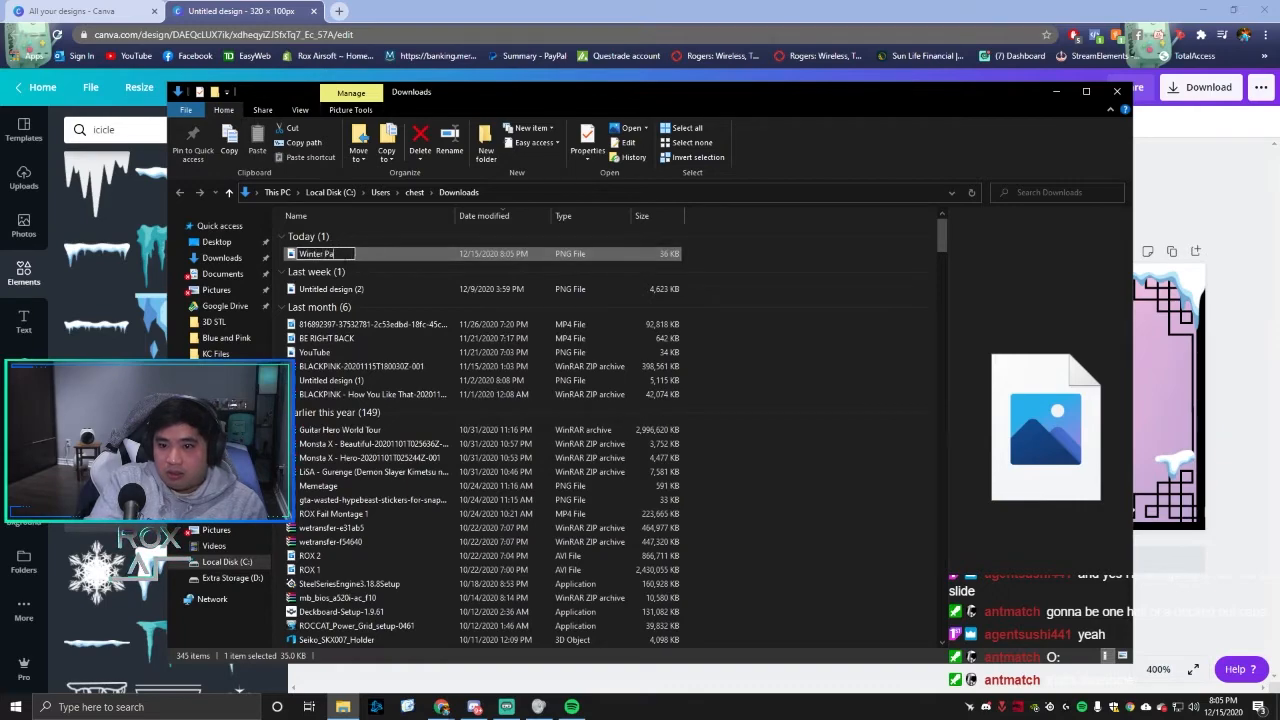
{"action": "type", "text": "nel"}
{"action": "key", "text": "Return"}
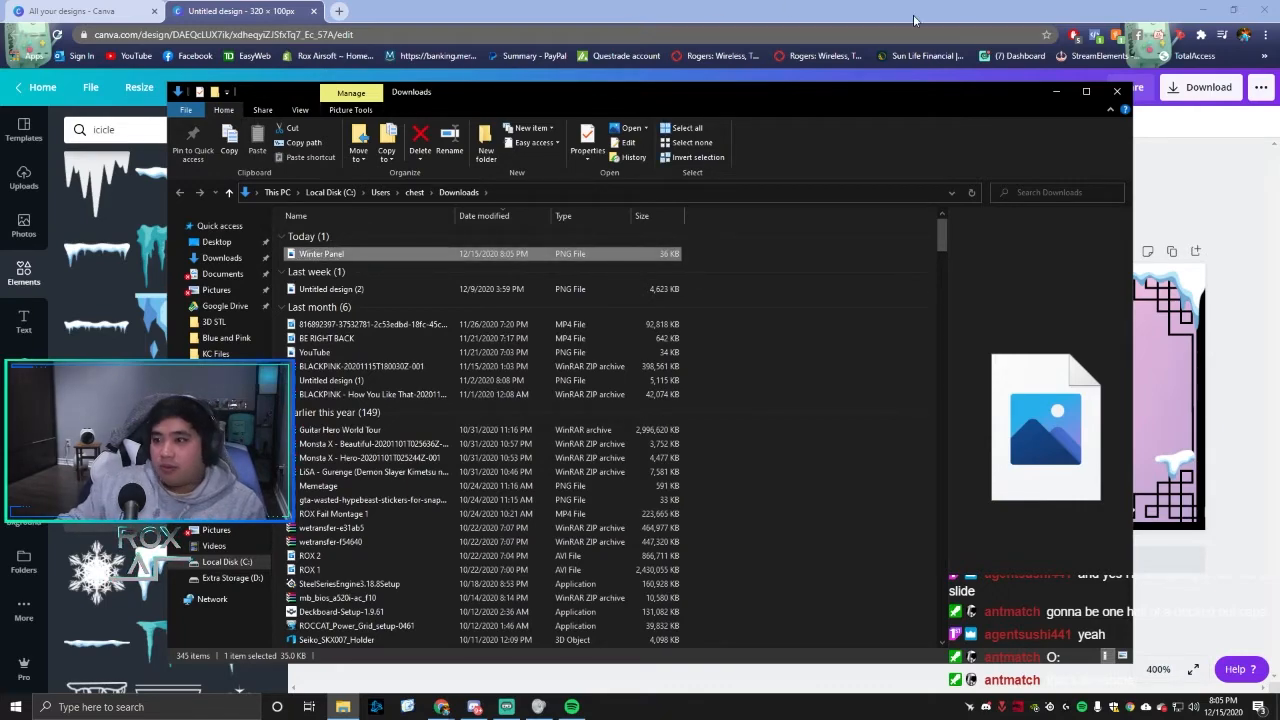
Step: Open Twitch in a new browser tab and go to the signed-in account's channel page
{"action": "left_click", "coordinate": [363, 12]}
{"action": "left_click", "coordinate": [342, 10]}
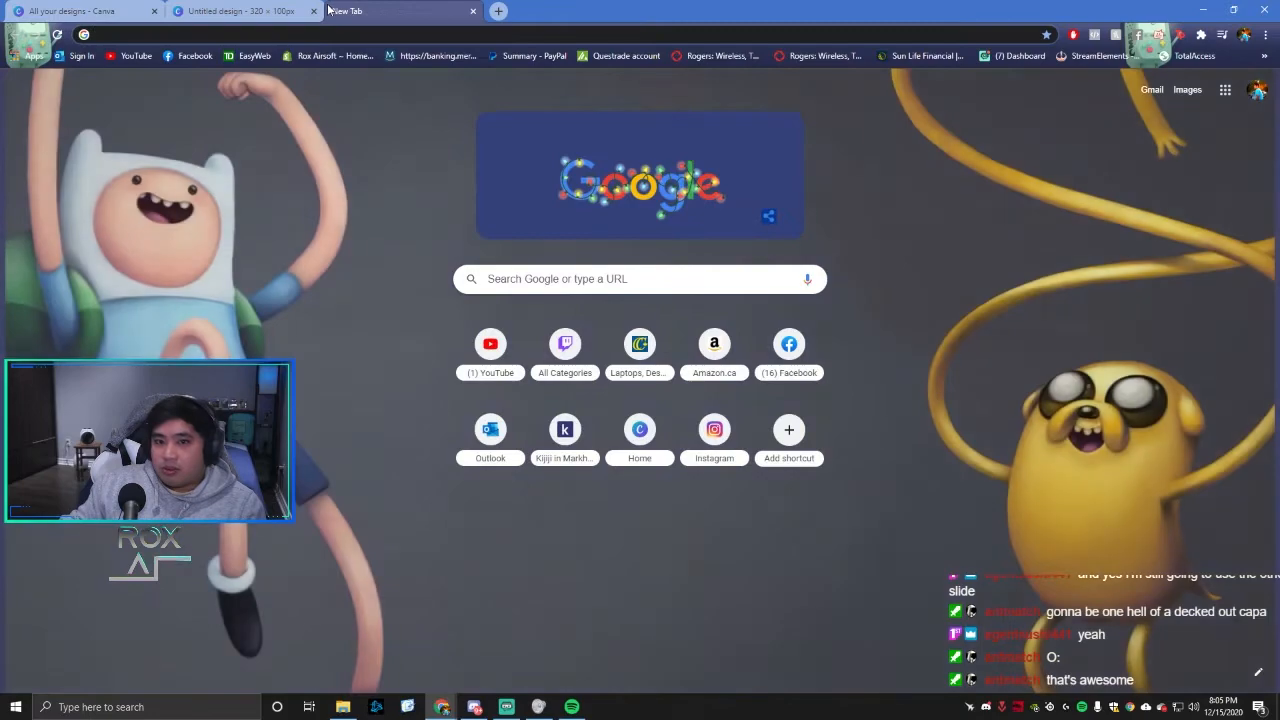
{"action": "type", "text": "tw"}
{"action": "key", "text": "Return"}
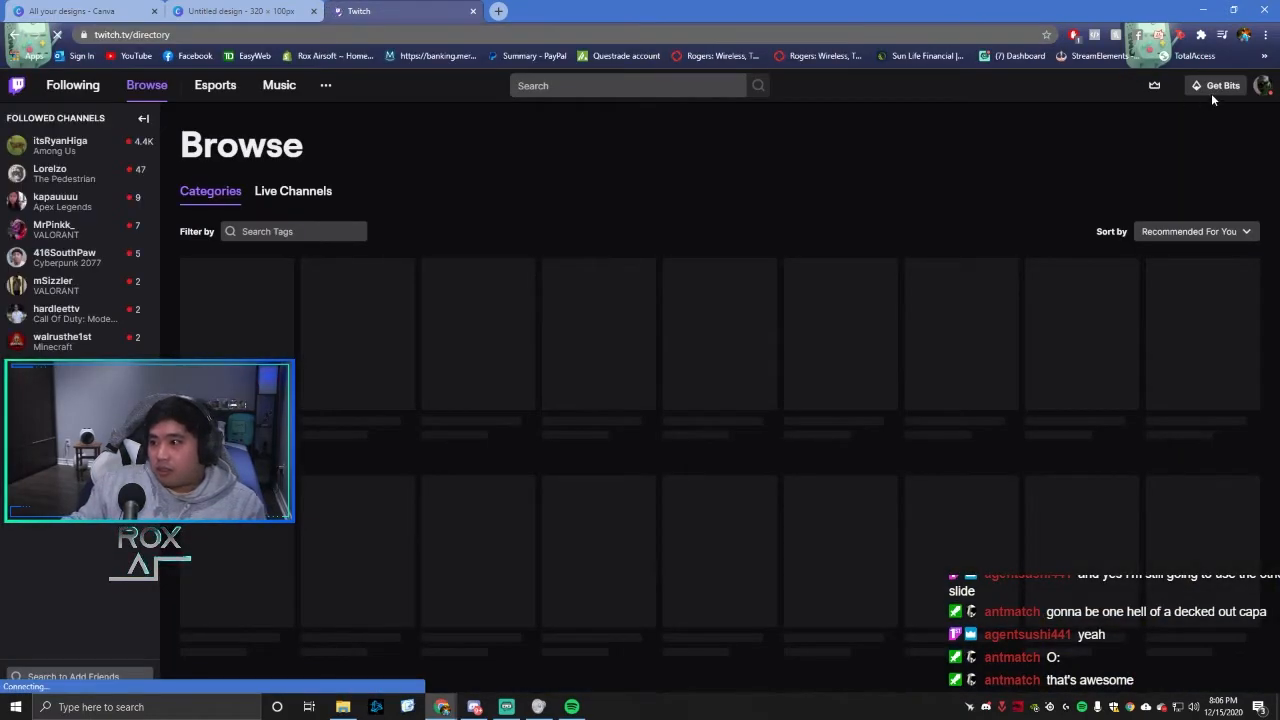
{"action": "left_click", "coordinate": [1262, 85]}
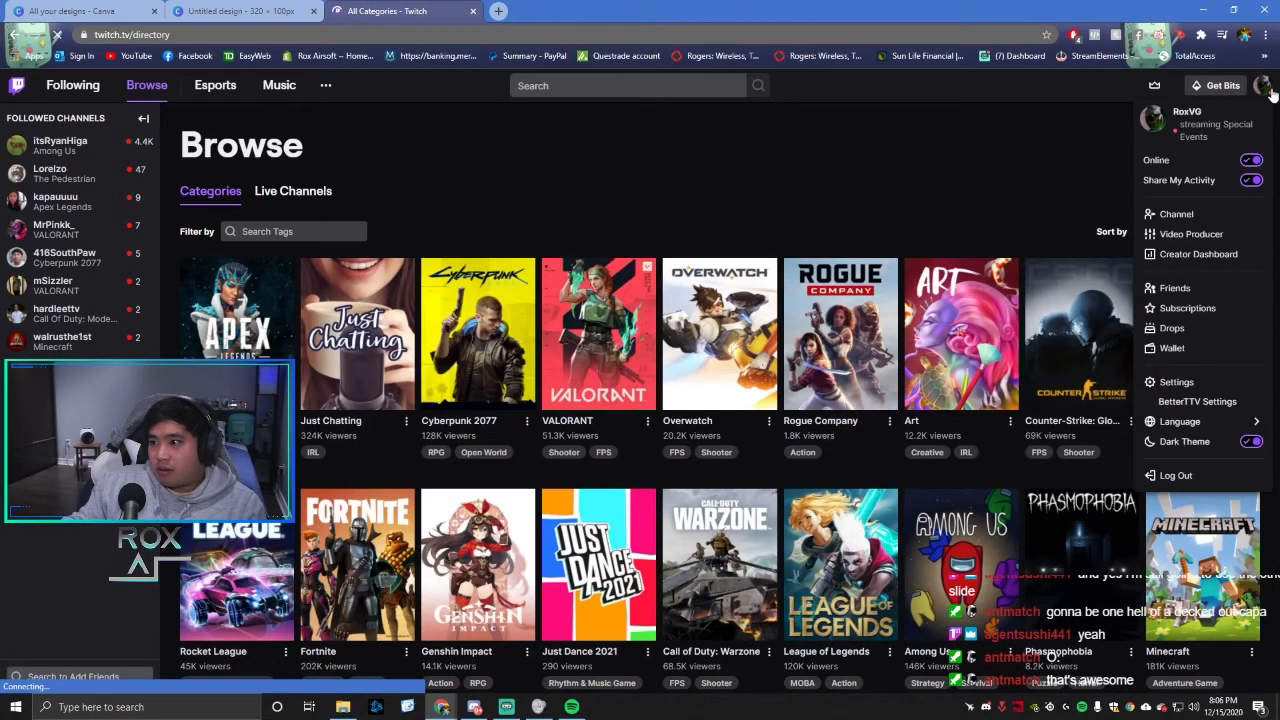
{"action": "left_click", "coordinate": [1170, 214]}
Step: Turn on panel editing on the channel page and add a new text or image panel after the Donate panel
{"action": "scroll", "coordinate": [440, 427], "scroll_direction": "down", "scroll_amount": 5}
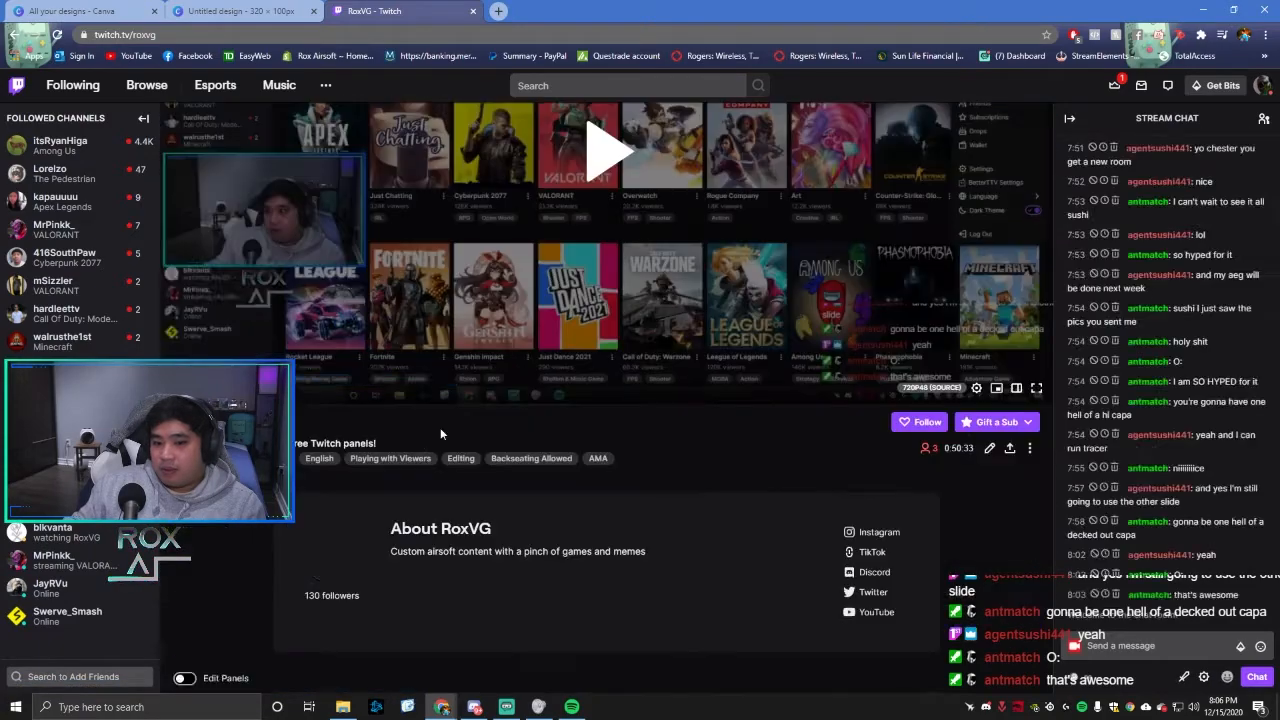
{"action": "scroll", "coordinate": [434, 520], "scroll_direction": "down", "scroll_amount": 3}
{"action": "scroll", "coordinate": [450, 443], "scroll_direction": "up", "scroll_amount": 1}
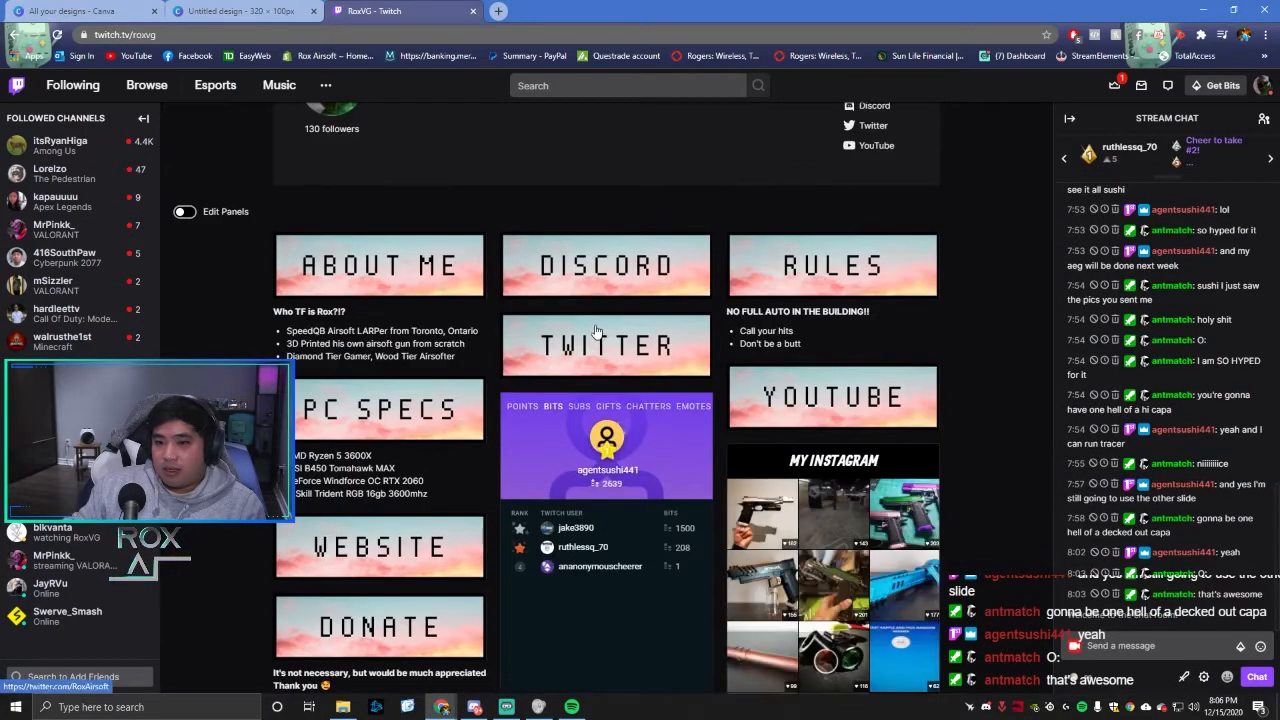
{"action": "left_click", "coordinate": [184, 211]}
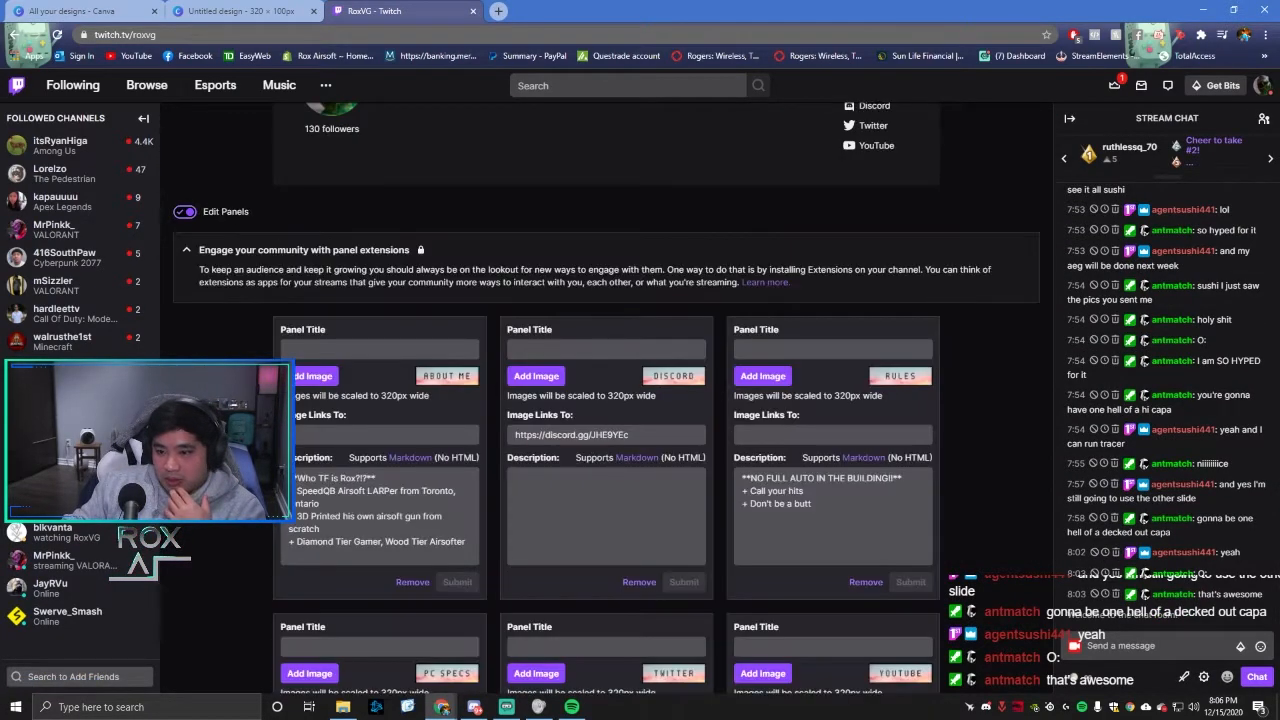
{"action": "scroll", "coordinate": [780, 460], "scroll_direction": "down", "scroll_amount": 4}
{"action": "scroll", "coordinate": [805, 460], "scroll_direction": "down", "scroll_amount": 6}
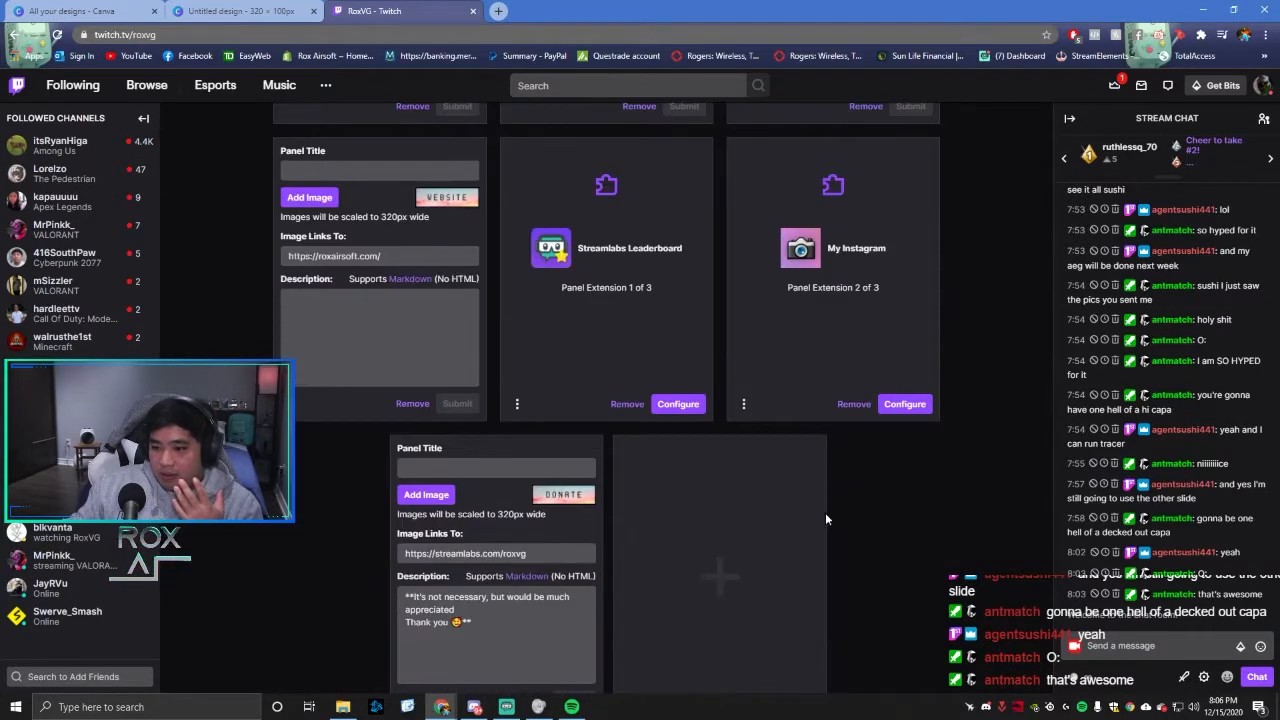
{"action": "left_click", "coordinate": [765, 525]}
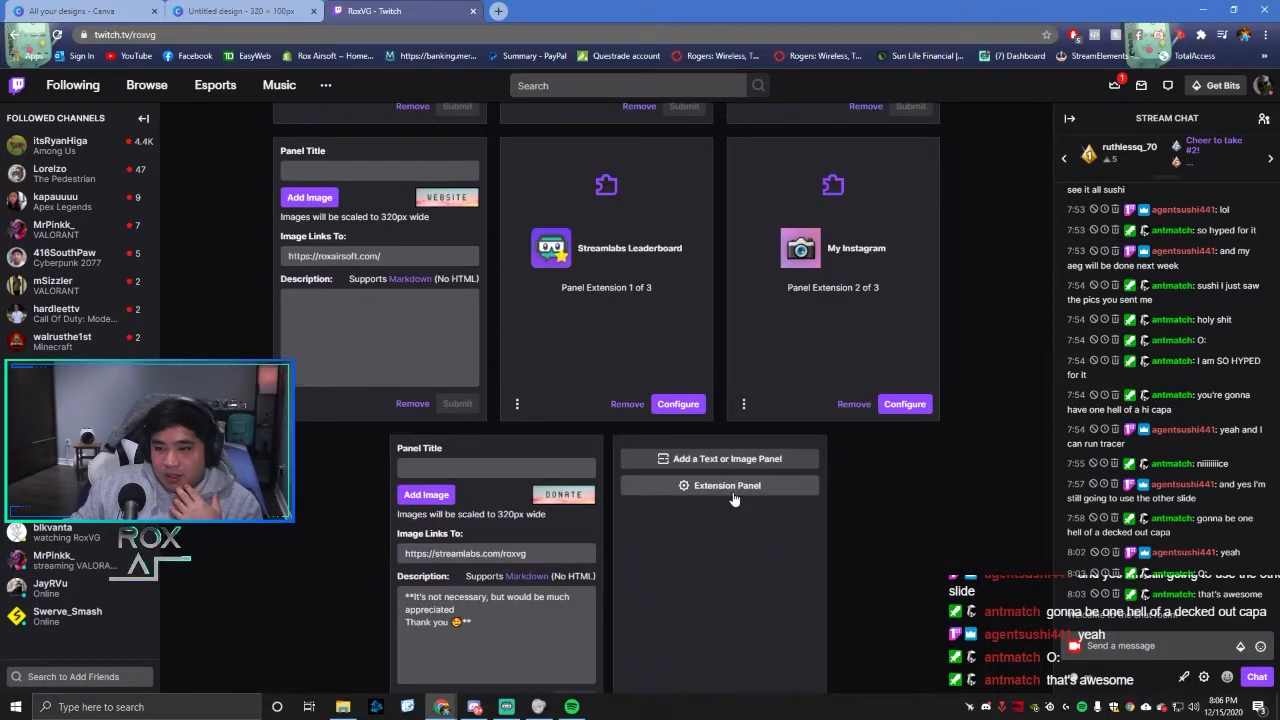
{"action": "left_click", "coordinate": [740, 461]}
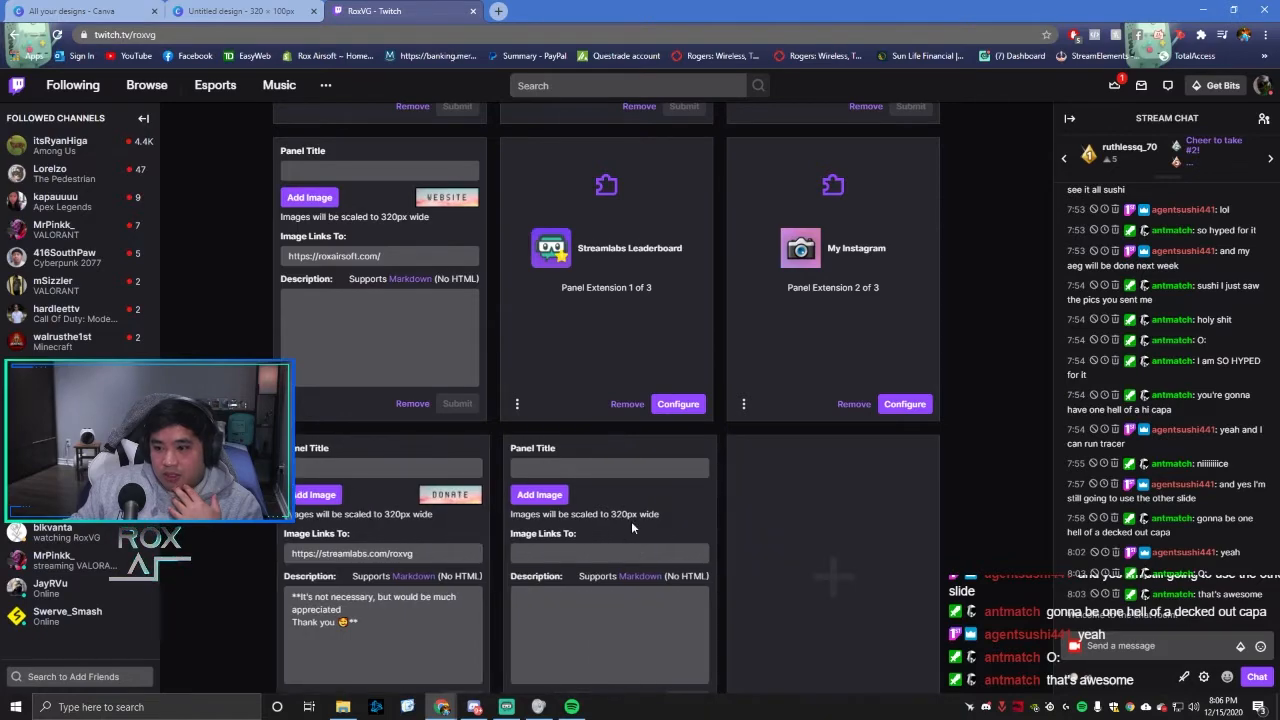
Step: Try to add the Winter Panel PNG from the Downloads folder as the new panel's image
{"action": "scroll", "coordinate": [631, 521], "scroll_direction": "down", "scroll_amount": 1}
{"action": "left_click", "coordinate": [581, 426]}
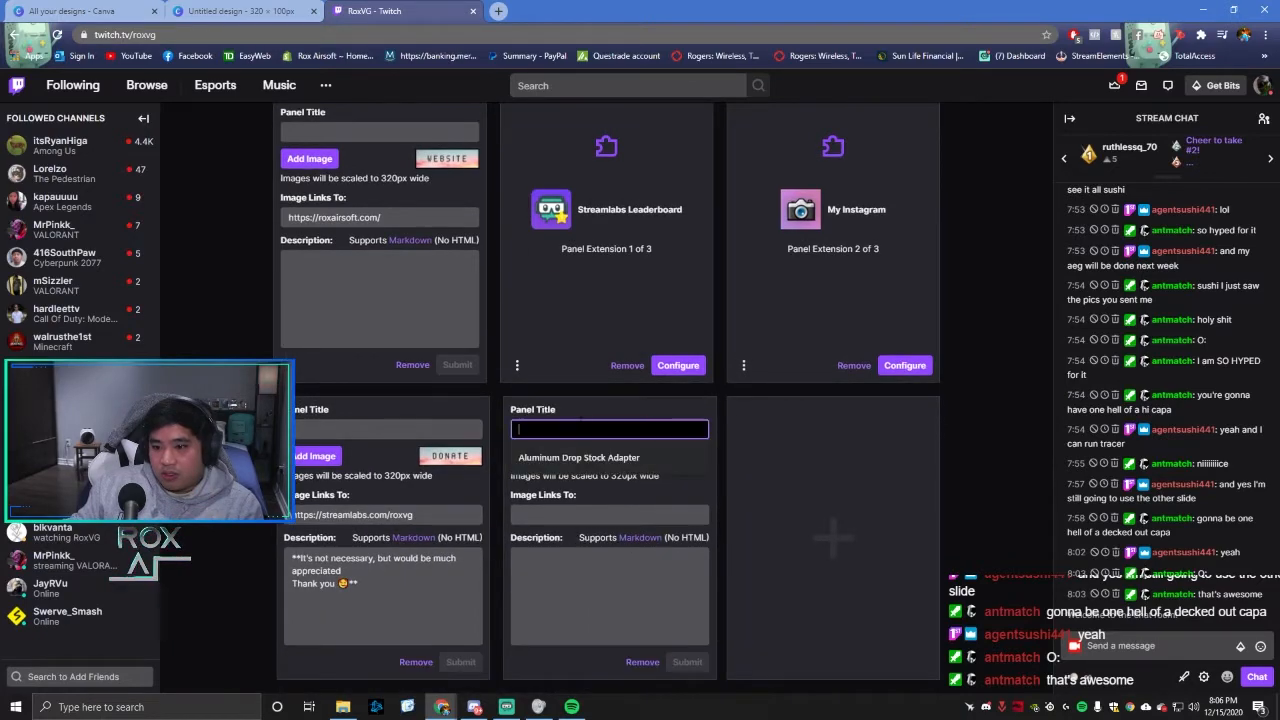
{"action": "left_click", "coordinate": [592, 514]}
{"action": "left_click", "coordinate": [538, 457]}
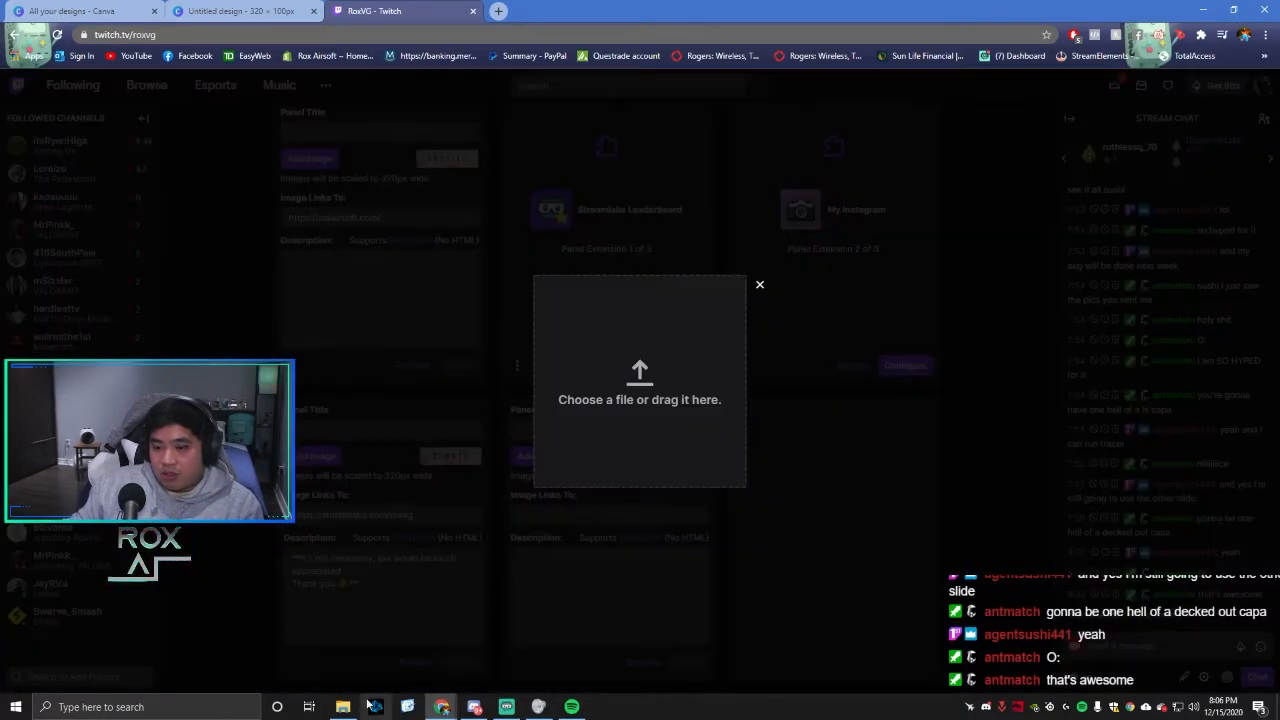
{"action": "key", "text": "alt+Tab"}
{"action": "left_click_drag", "start_coordinate": [685, 104], "coordinate": [1153, 383]}
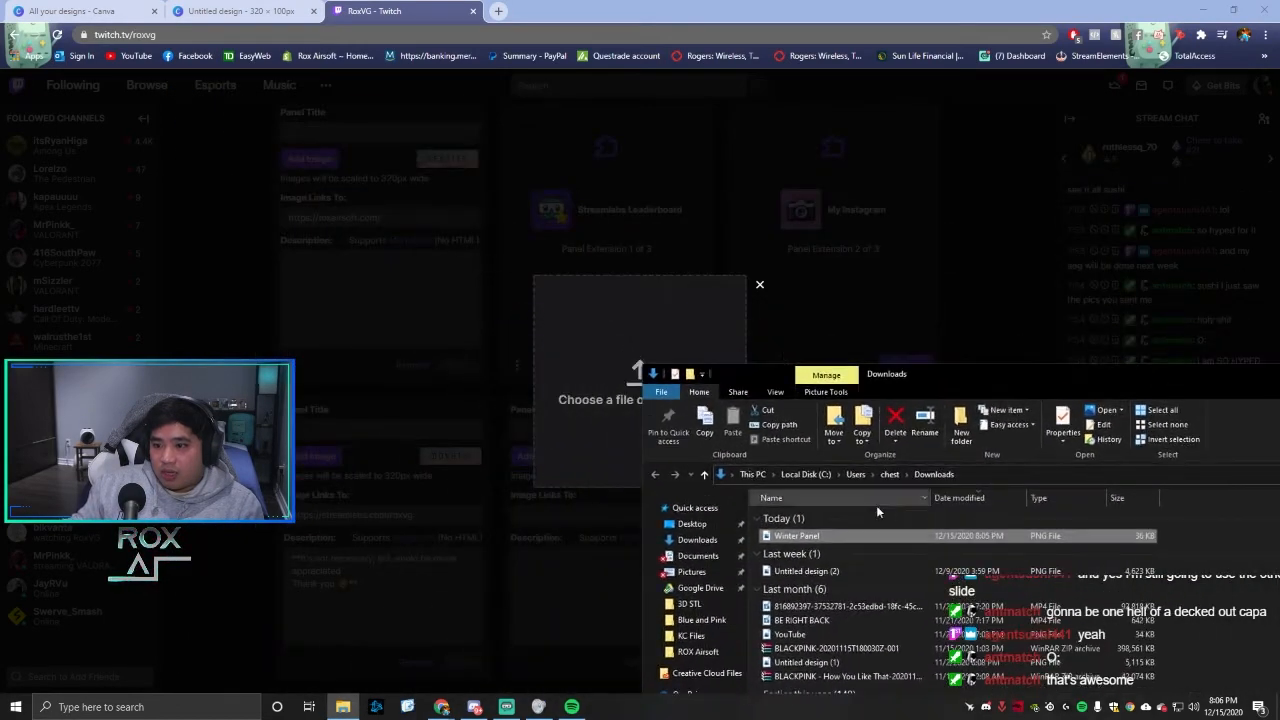
{"action": "left_click_drag", "start_coordinate": [876, 520], "coordinate": [625, 440]}
{"action": "left_click", "coordinate": [615, 420]}
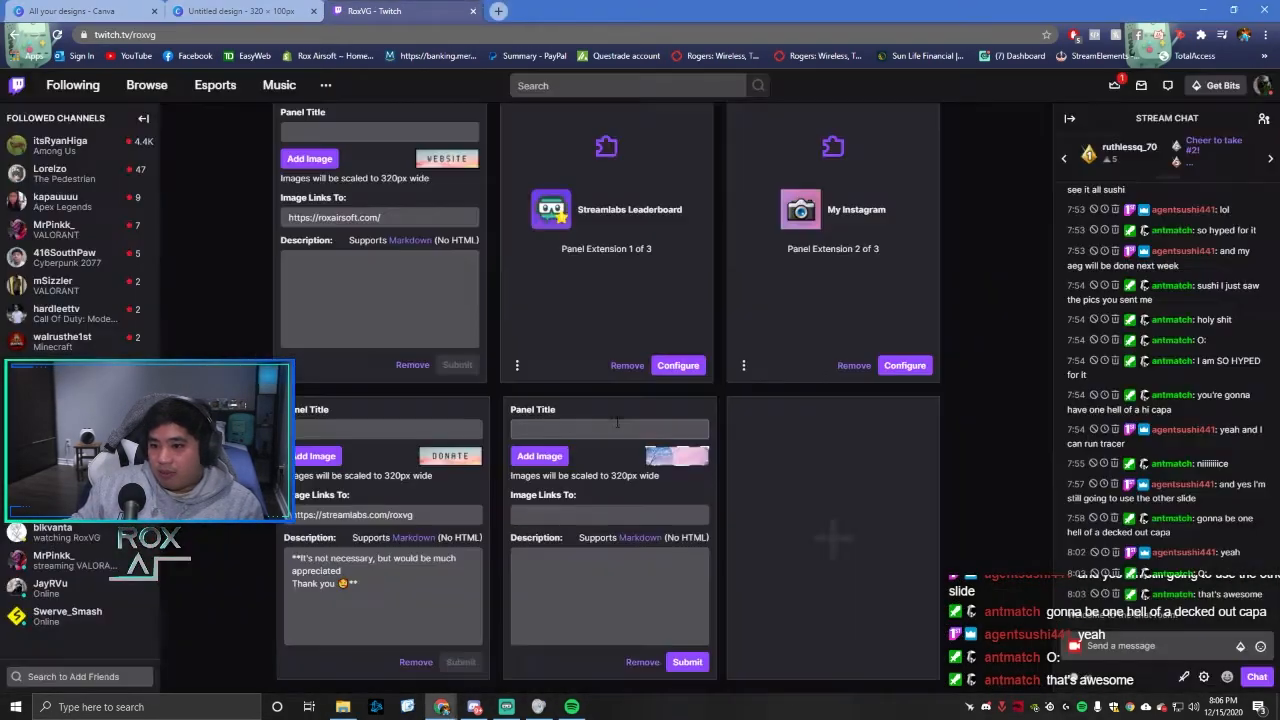
Step: Turn off panel editing to check the channel page for the new panel, and turn editing back on
{"action": "scroll", "coordinate": [698, 486], "scroll_direction": "up", "scroll_amount": 10}
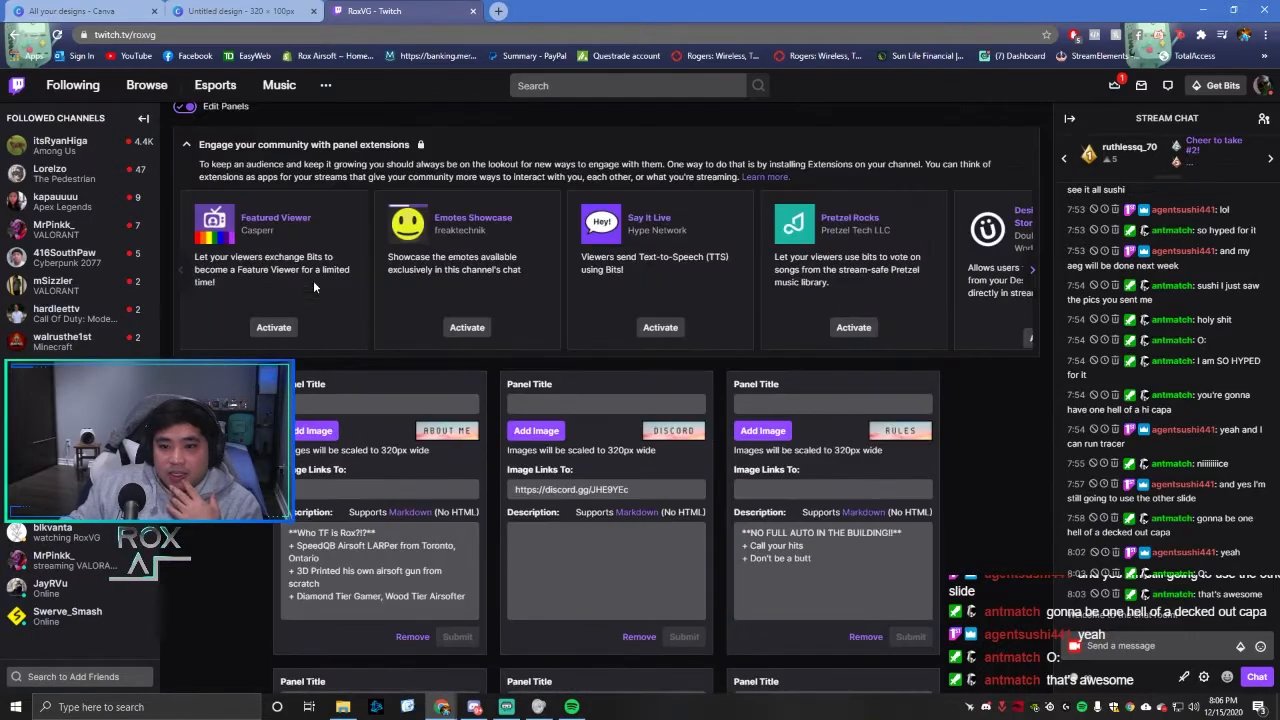
{"action": "scroll", "coordinate": [280, 300], "scroll_direction": "up", "scroll_amount": 2}
{"action": "left_click", "coordinate": [185, 307]}
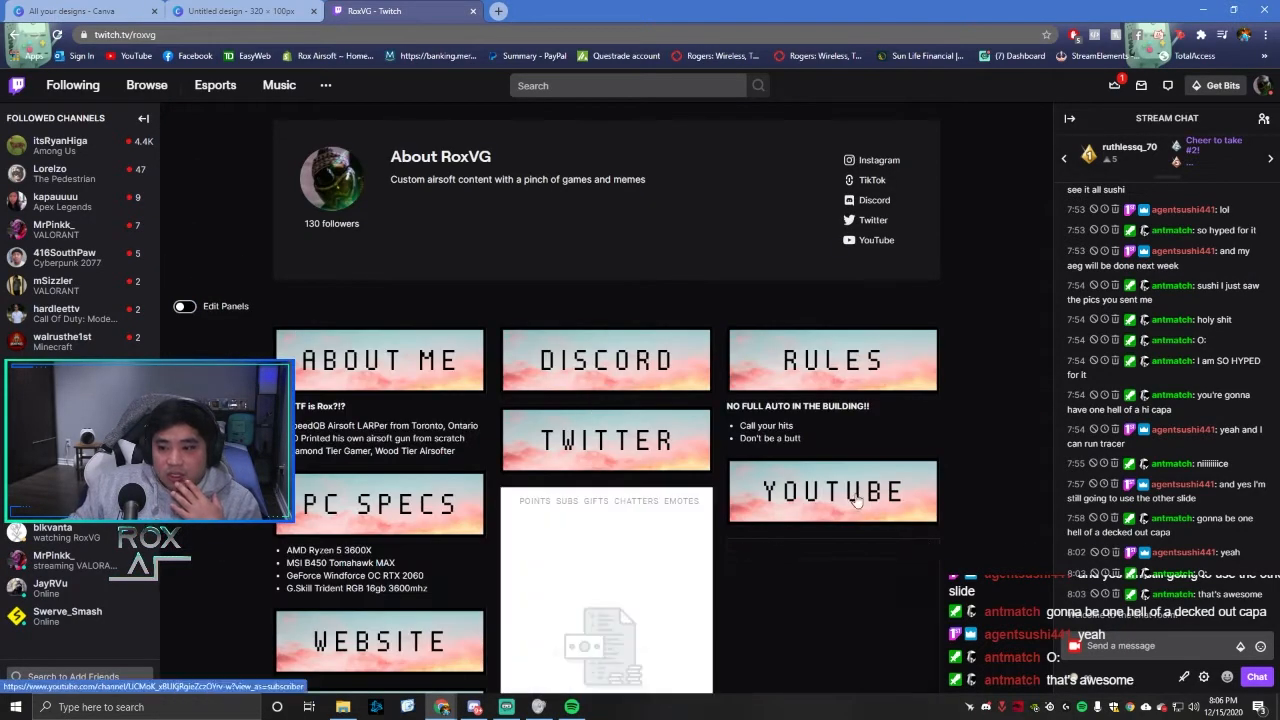
{"action": "scroll", "coordinate": [951, 541], "scroll_direction": "down", "scroll_amount": 3}
{"action": "scroll", "coordinate": [955, 541], "scroll_direction": "up", "scroll_amount": 1}
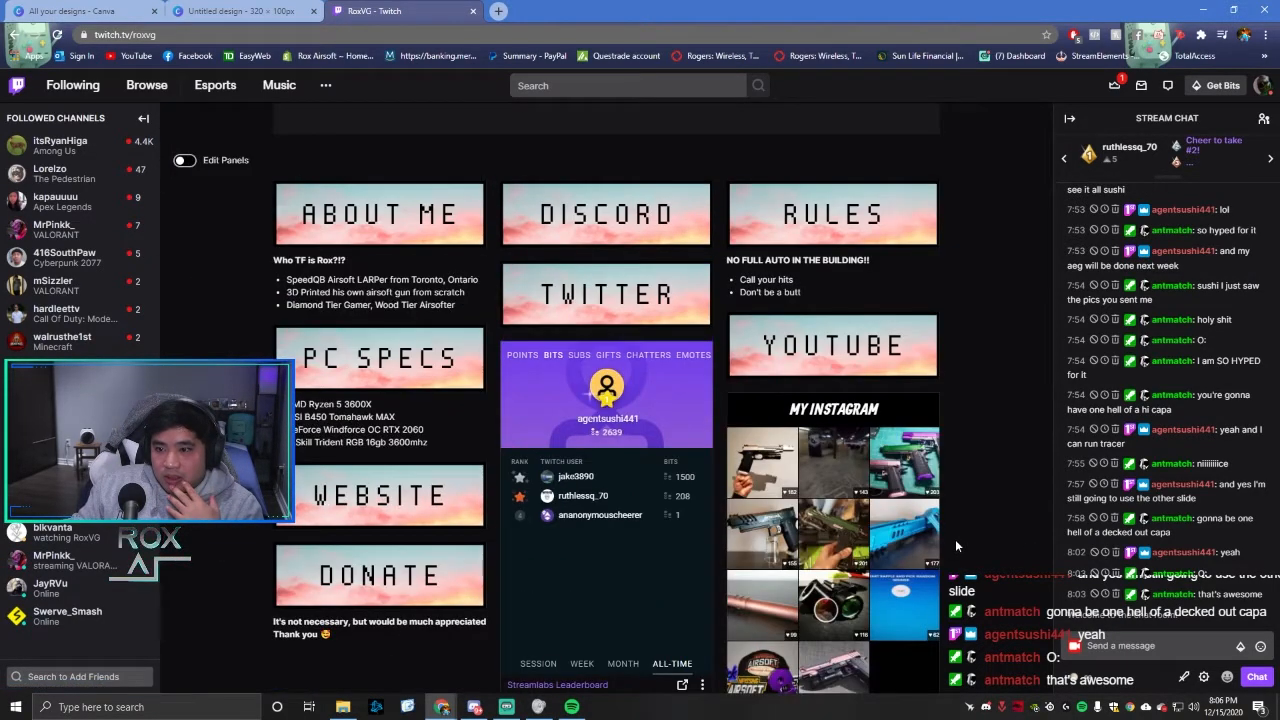
{"action": "scroll", "coordinate": [955, 541], "scroll_direction": "up", "scroll_amount": 2}
{"action": "left_click", "coordinate": [184, 295]}
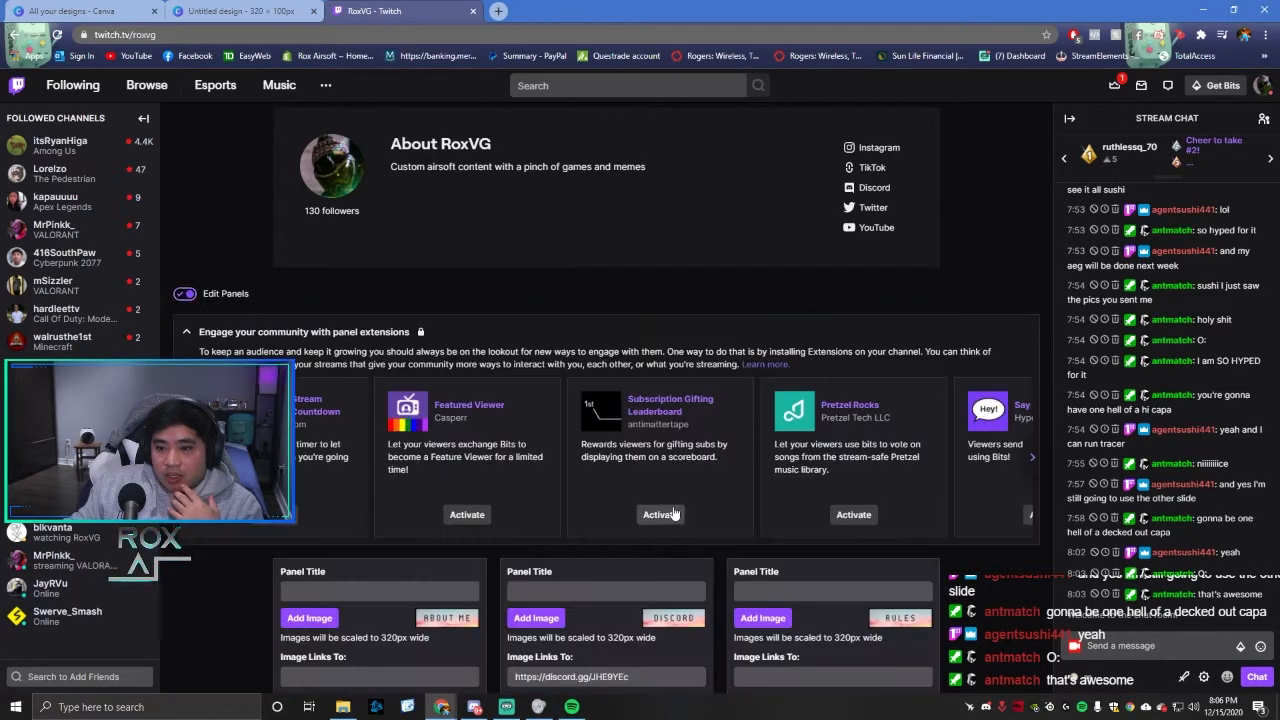
Step: Upload the Winter Panel PNG from the Downloads folder to the empty panel after Donate and submit that panel
{"action": "scroll", "coordinate": [953, 536], "scroll_direction": "down", "scroll_amount": 5}
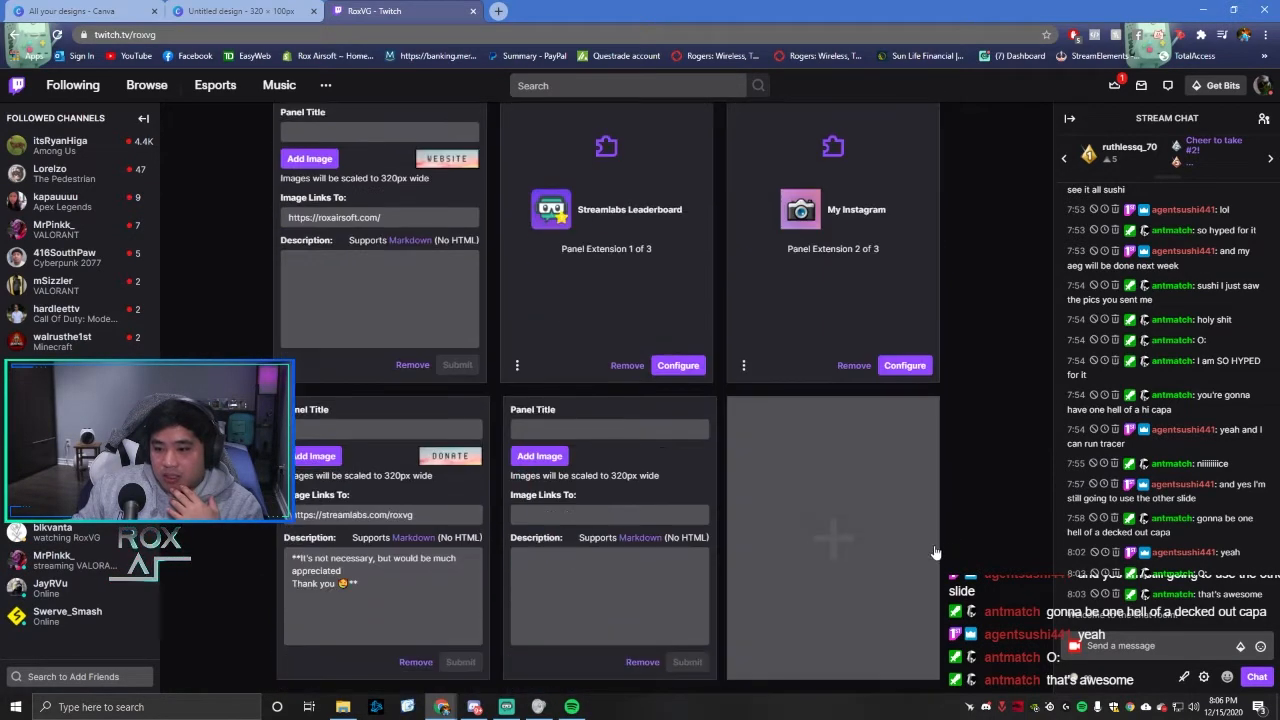
{"action": "left_click", "coordinate": [552, 461]}
{"action": "left_click", "coordinate": [343, 707]}
{"action": "left_click_drag", "start_coordinate": [860, 519], "coordinate": [680, 463]}
{"action": "left_click", "coordinate": [615, 419]}
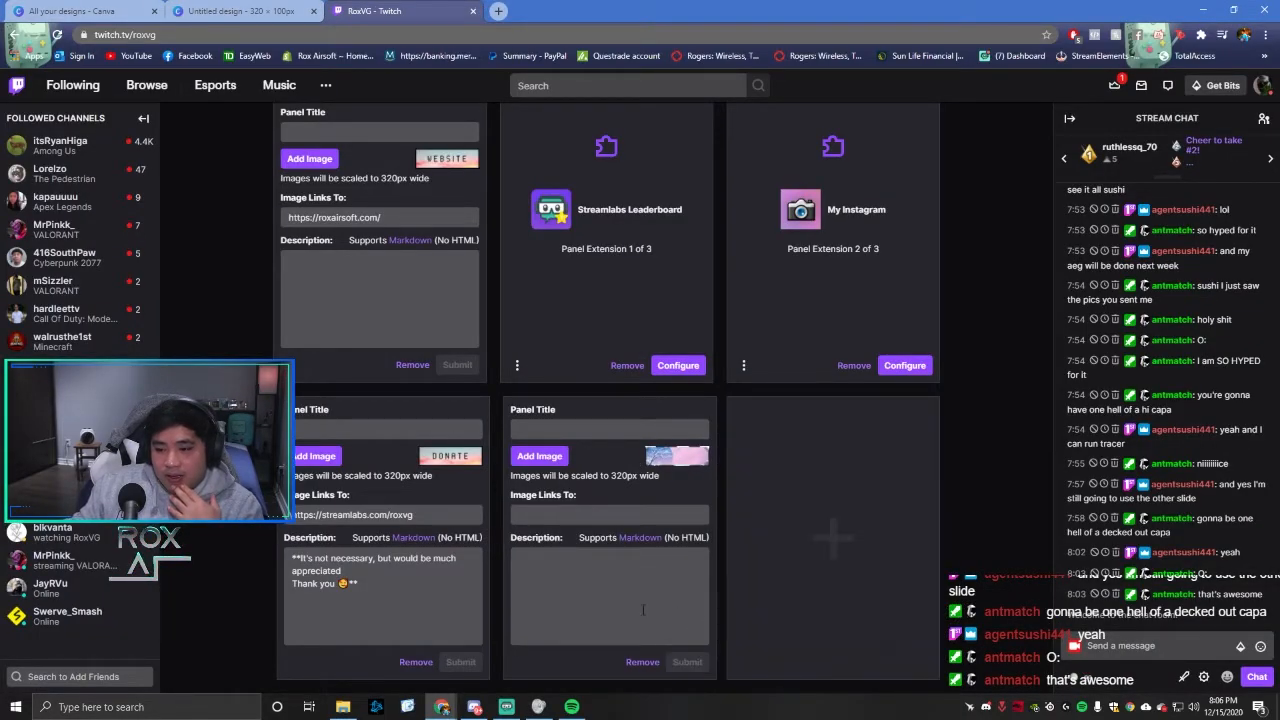
Step: Leave panel editing and view the winter panel below the Streamlabs Leaderboard on the channel page
{"action": "scroll", "coordinate": [686, 495], "scroll_direction": "up", "scroll_amount": 6}
{"action": "left_click", "coordinate": [184, 240]}
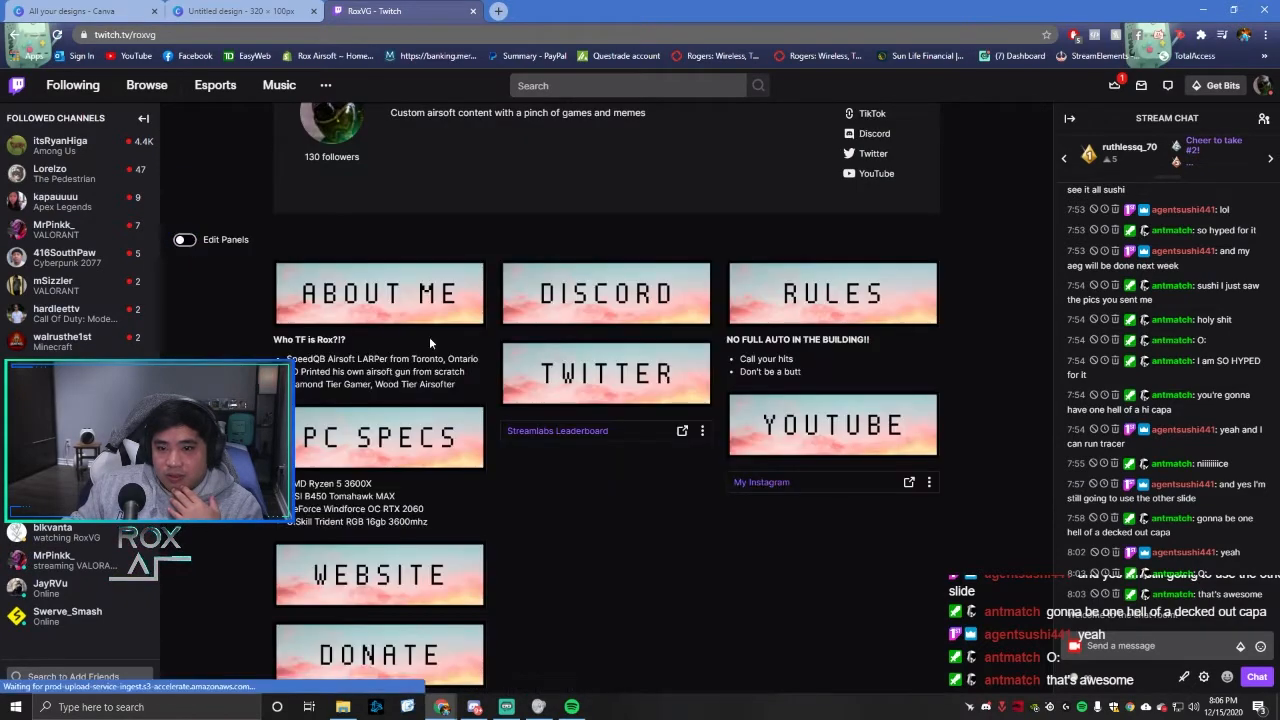
{"action": "scroll", "coordinate": [778, 530], "scroll_direction": "down", "scroll_amount": 2}
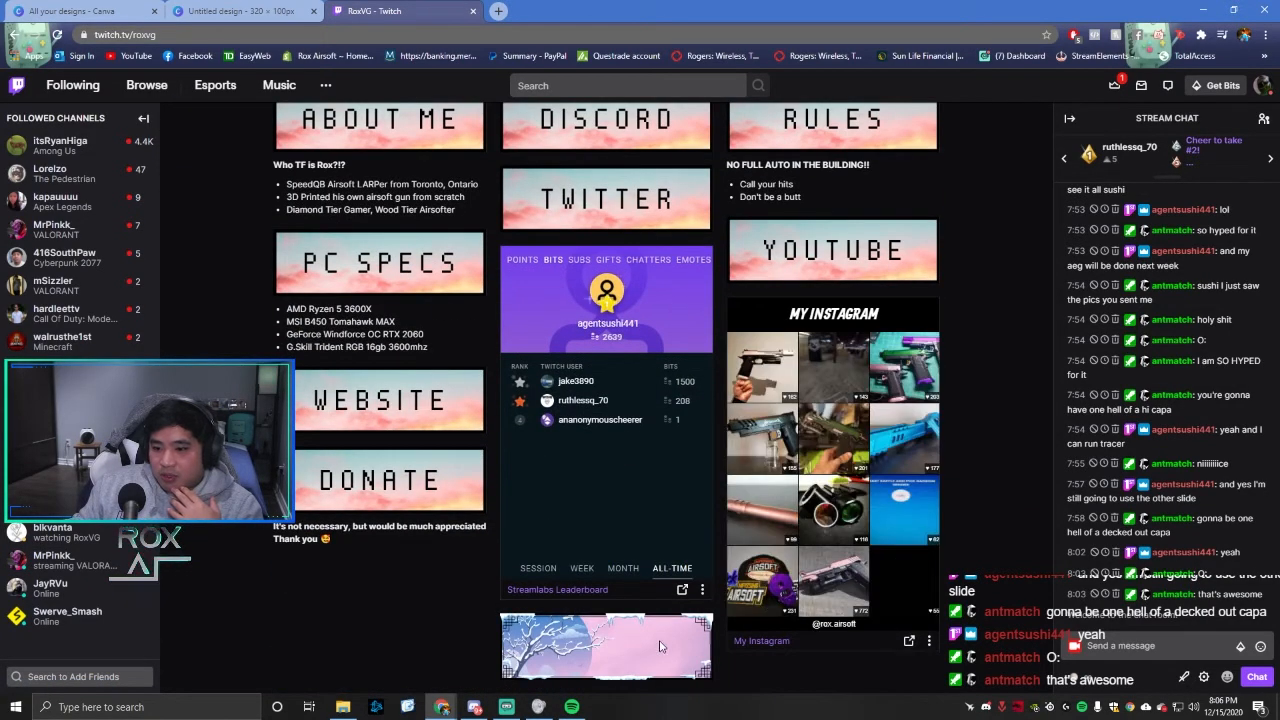